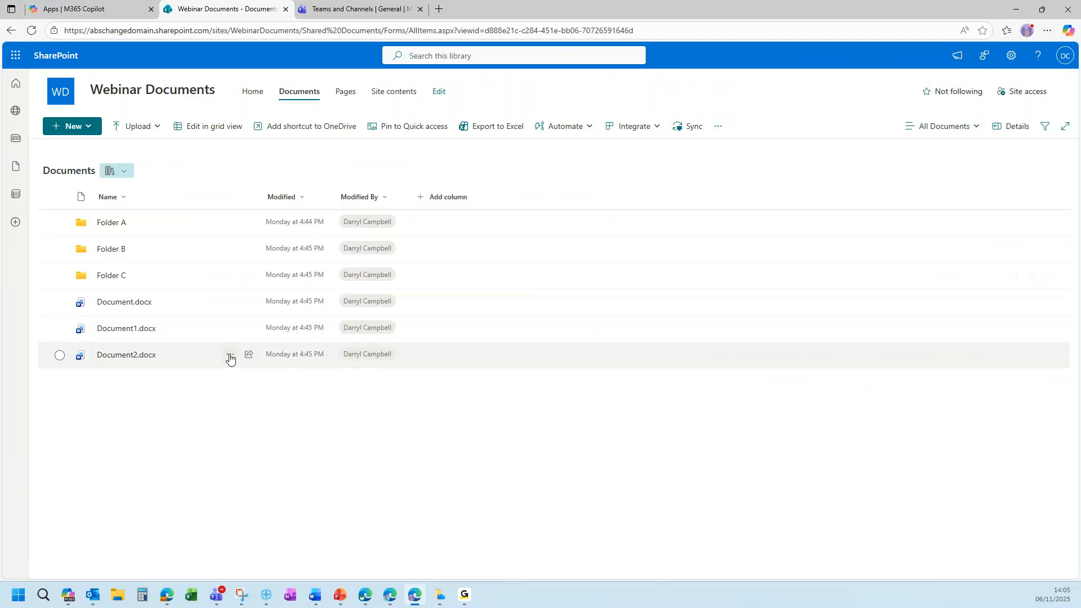
Pin Document2.docx and Folder C at the top of the library, then open Folder A.
{"action": "left_click", "coordinate": [230, 357]}
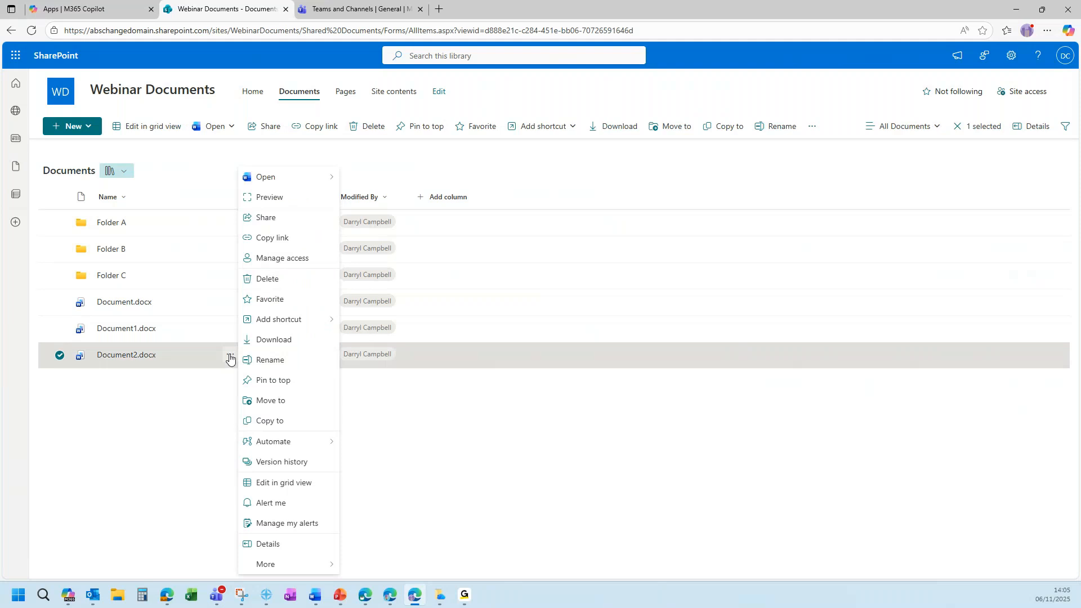
{"action": "left_click", "coordinate": [273, 381]}
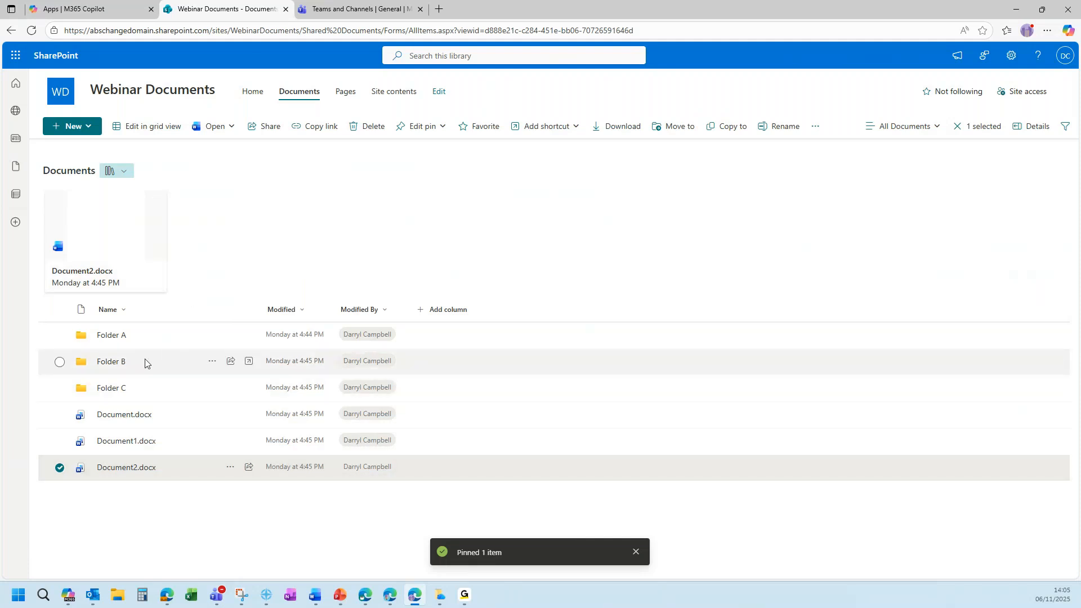
{"action": "left_click", "coordinate": [212, 388]}
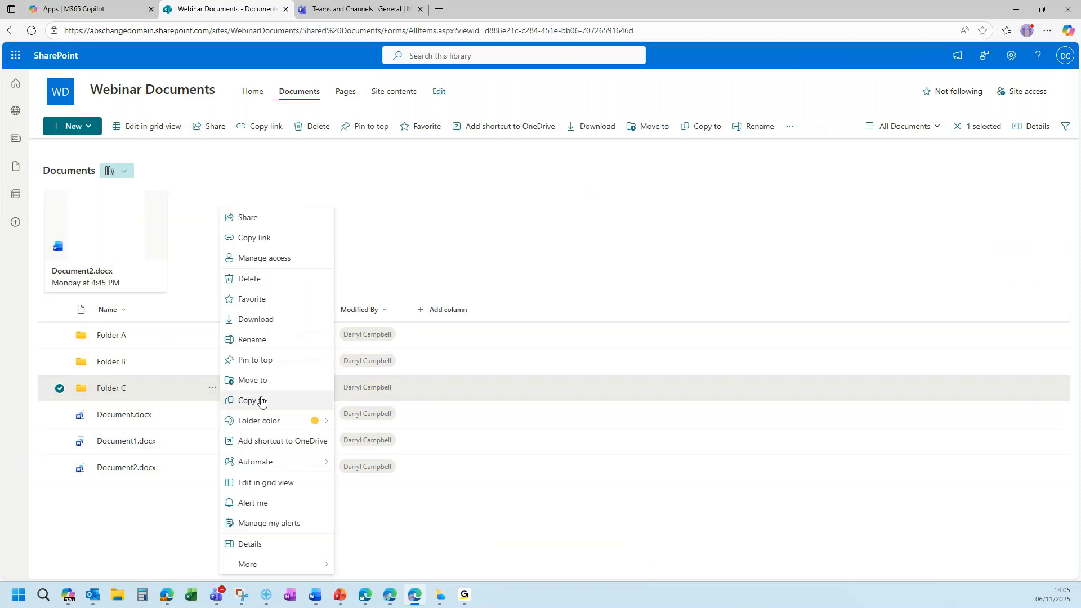
{"action": "left_click", "coordinate": [258, 362]}
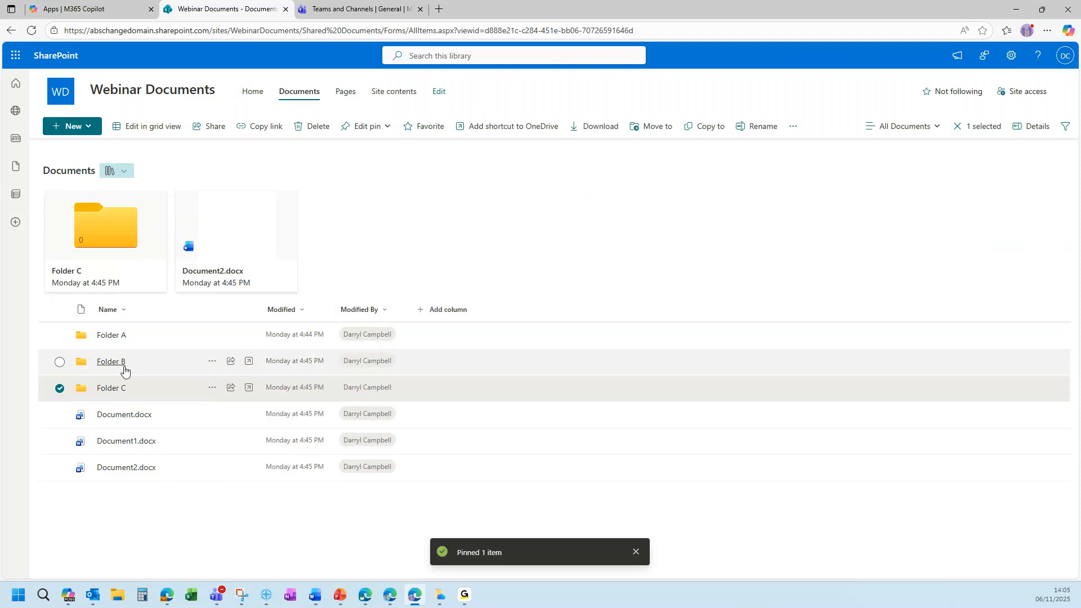
{"action": "left_click", "coordinate": [174, 518]}
{"action": "left_click", "coordinate": [114, 337]}
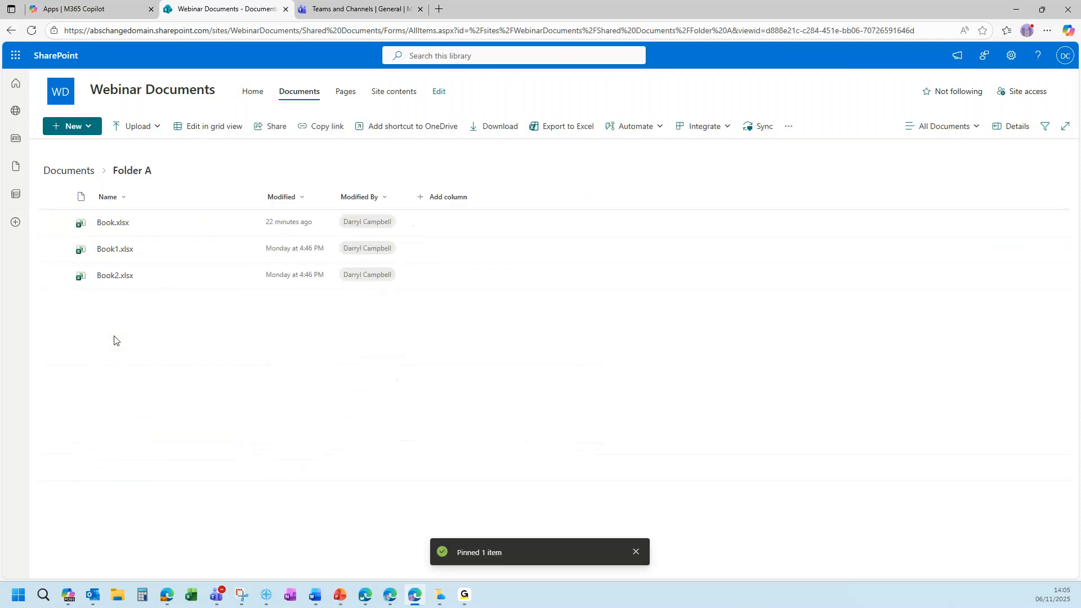
Clear the 789 from cell C1 of Book.xlsx, keeping 123 and 456, and close it.
{"action": "left_click", "coordinate": [113, 223]}
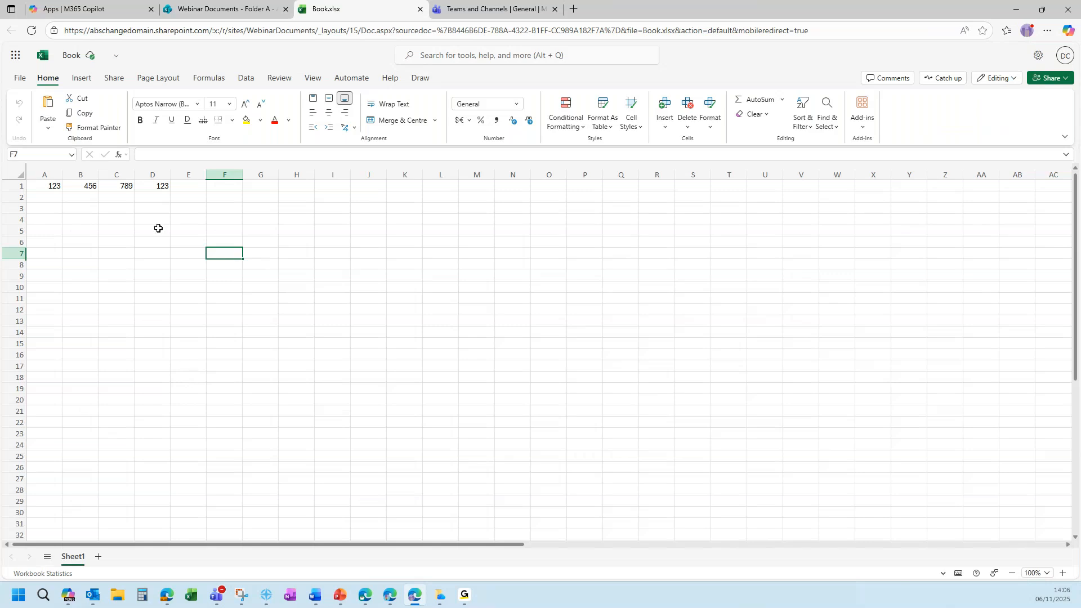
{"action": "left_click", "coordinate": [160, 187]}
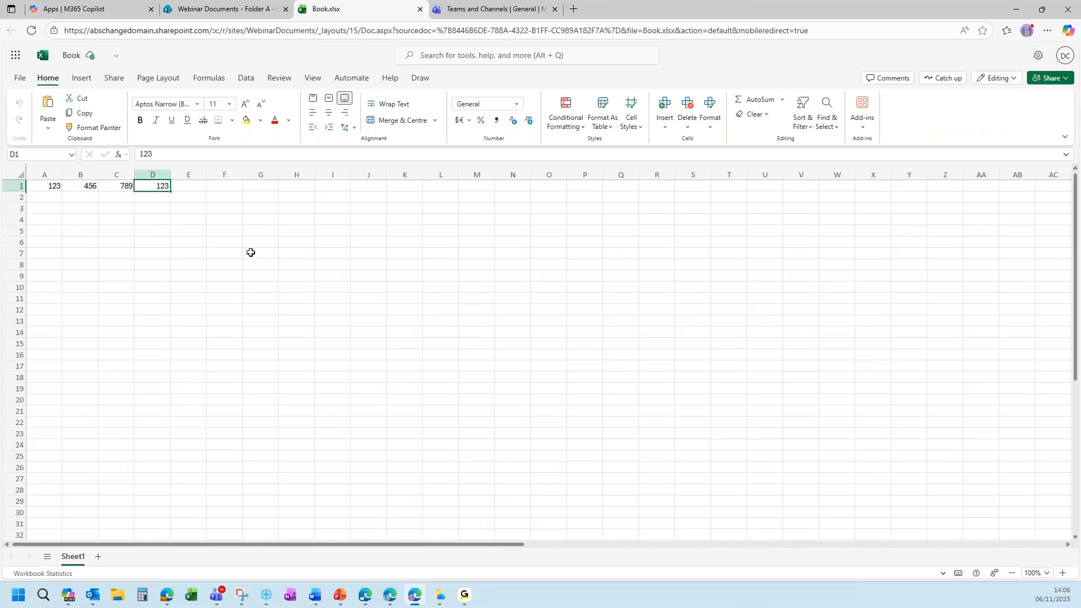
{"action": "left_click", "coordinate": [122, 186]}
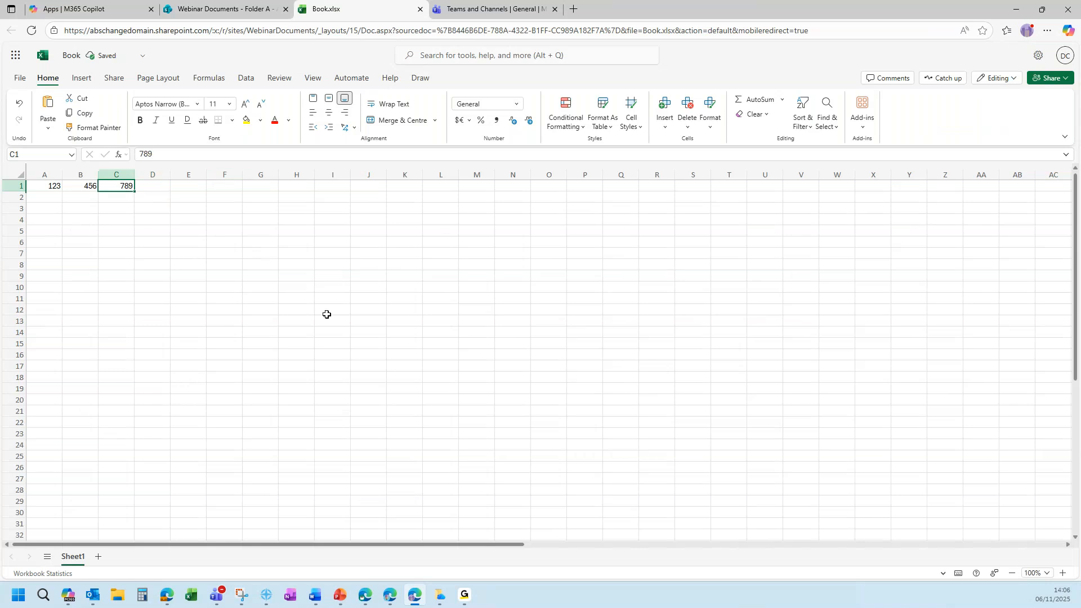
{"action": "key", "text": "Delete"}
{"action": "middle_click", "coordinate": [353, 12]}
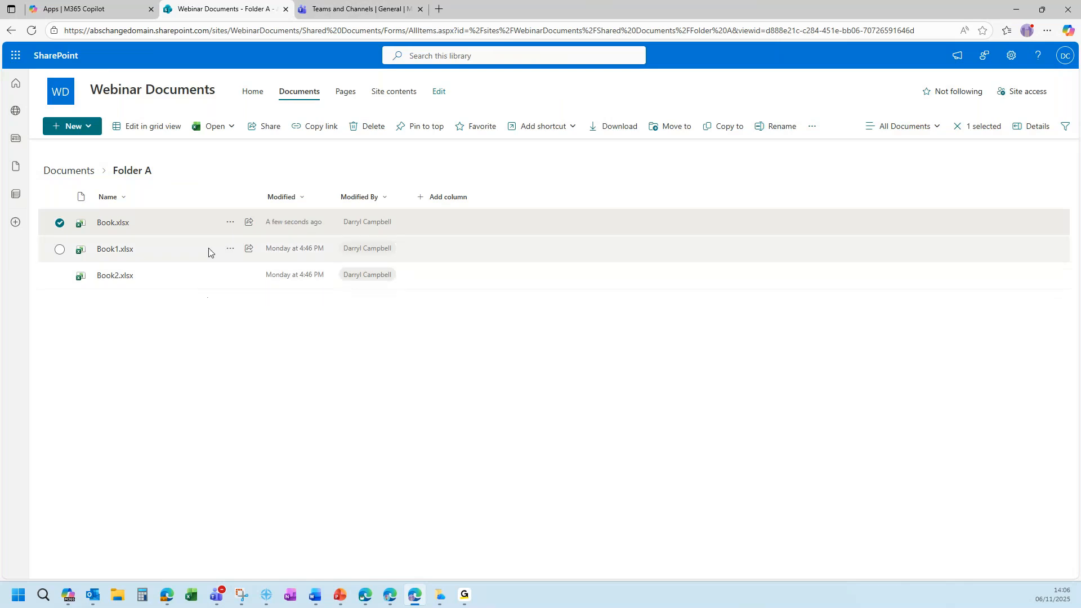
Restore Book.xlsx from its version history to version 13.0 (11/6/2025 1:41 PM), creating 15.0.
{"action": "left_click", "coordinate": [230, 221]}
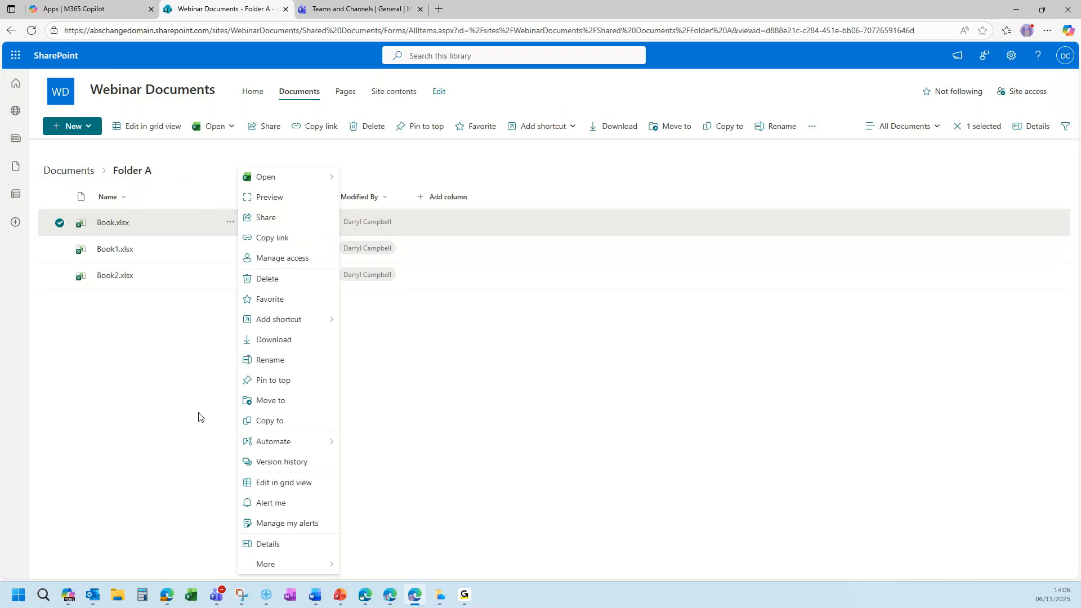
{"action": "left_click", "coordinate": [209, 364]}
{"action": "left_click", "coordinate": [60, 223]}
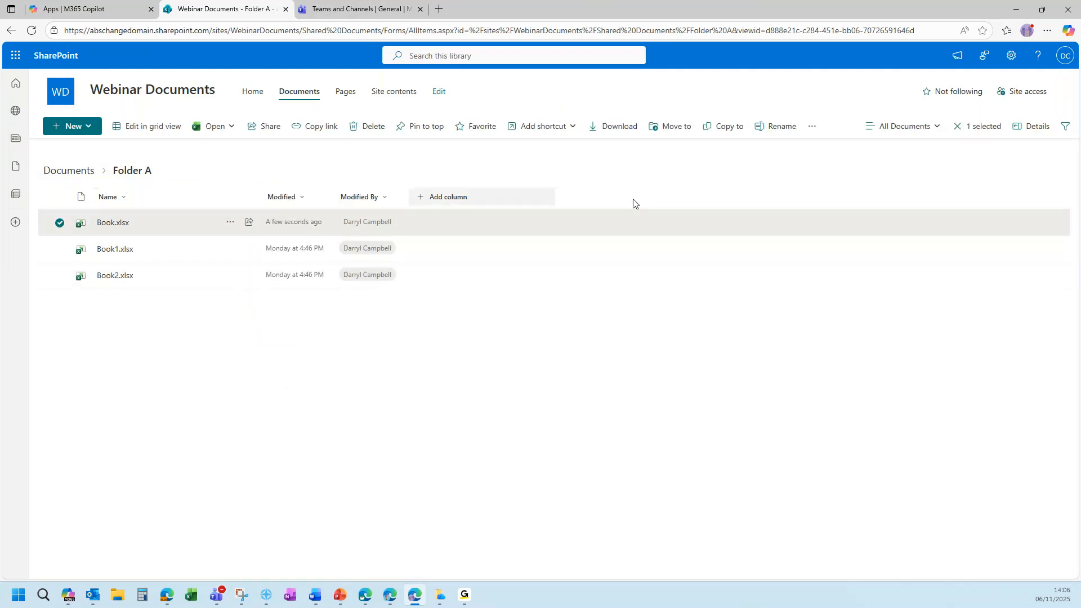
{"action": "left_click", "coordinate": [228, 222]}
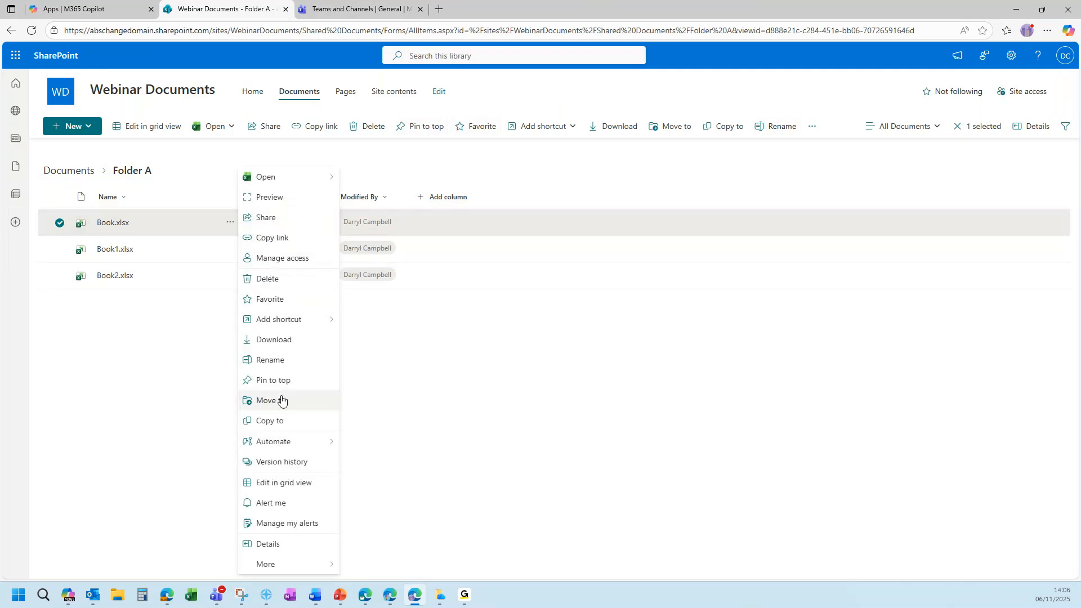
{"action": "left_click", "coordinate": [281, 462]}
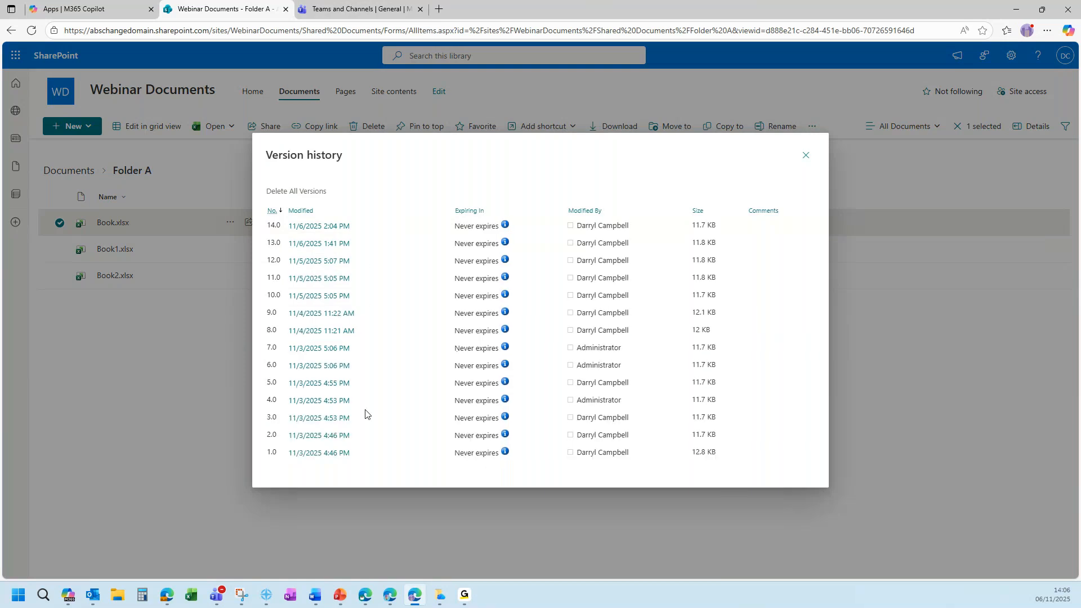
{"action": "left_click", "coordinate": [359, 246]}
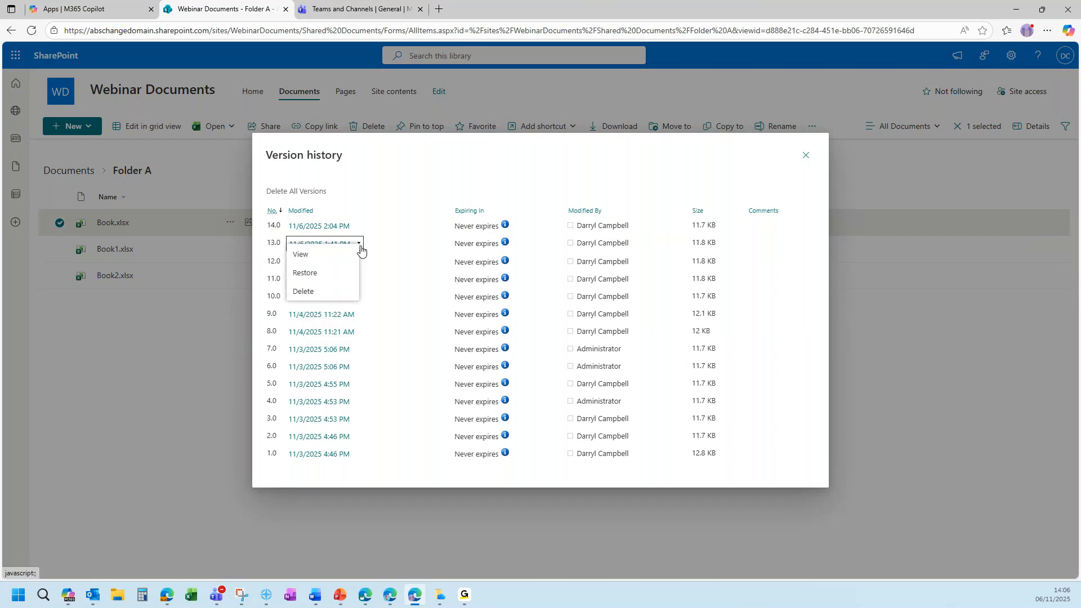
{"action": "left_click", "coordinate": [321, 276]}
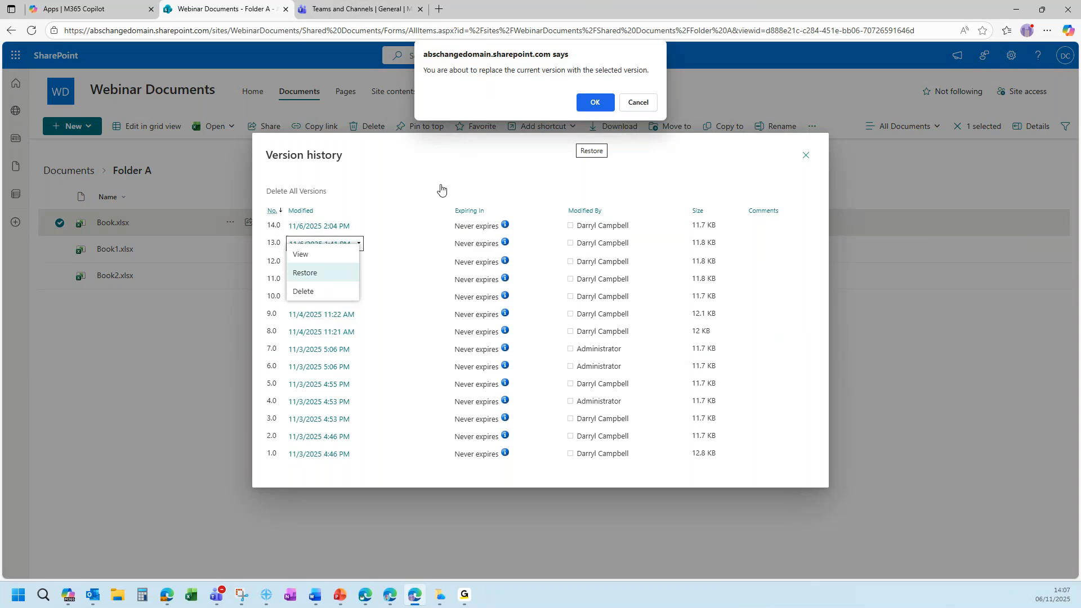
{"action": "left_click", "coordinate": [594, 103]}
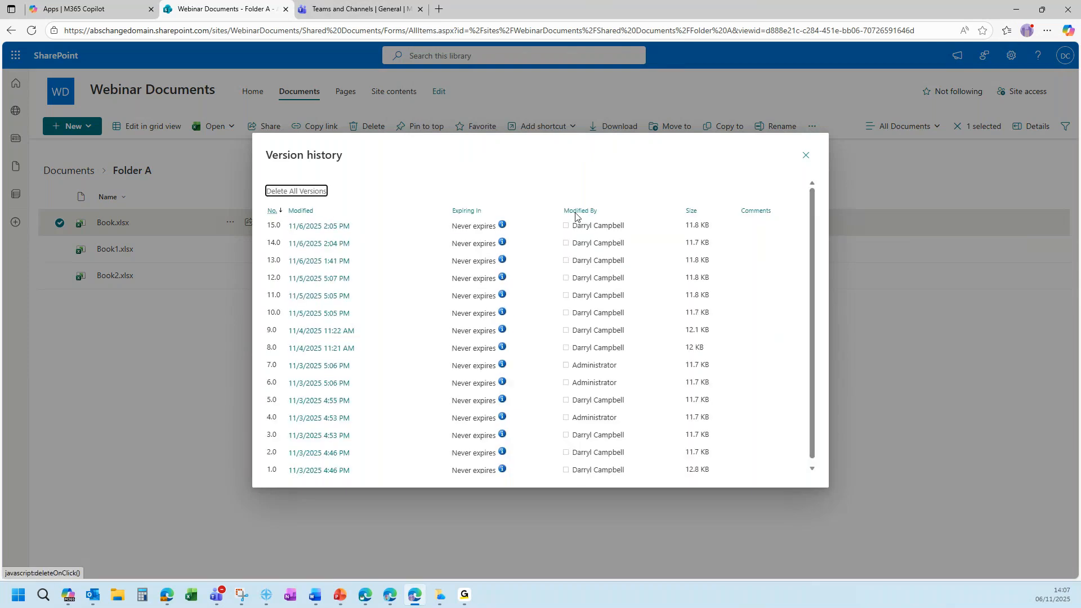
{"action": "left_click", "coordinate": [806, 155]}
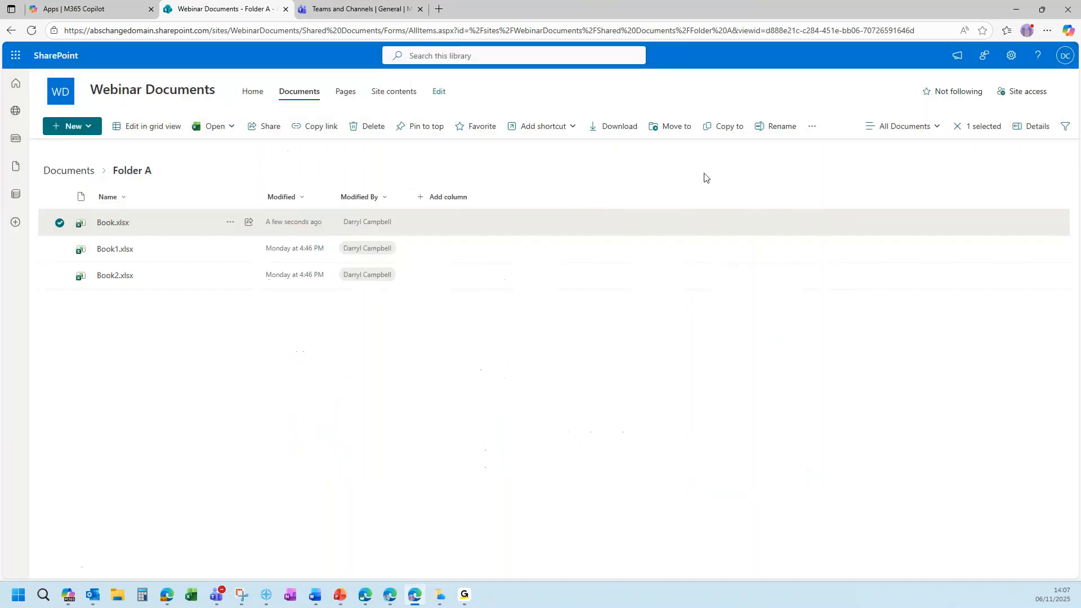
{"action": "left_click", "coordinate": [235, 380]}
{"action": "left_click", "coordinate": [111, 227]}
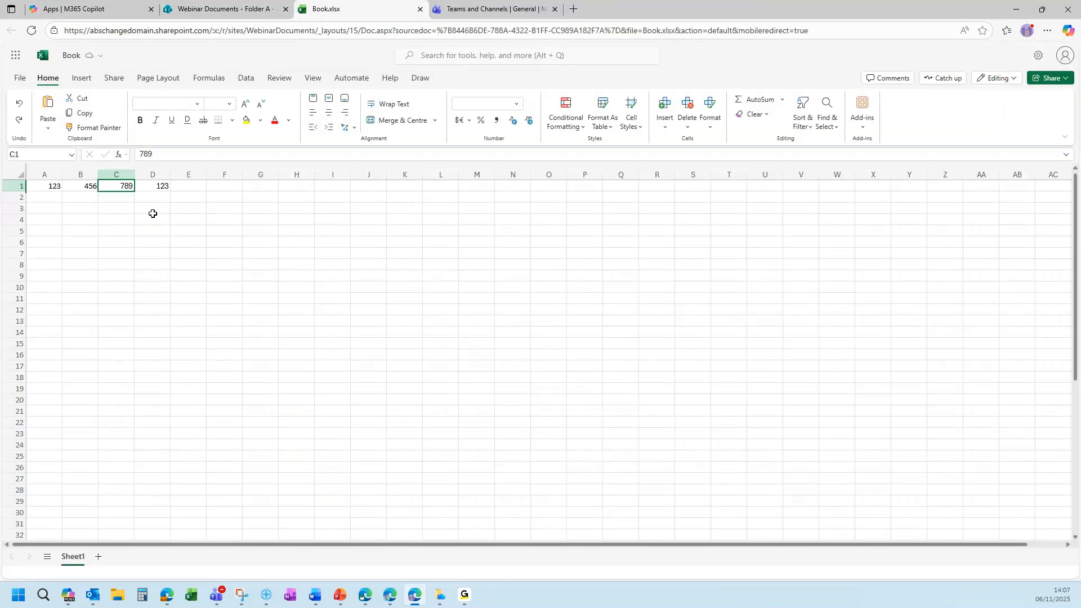
{"action": "left_click", "coordinate": [113, 206]}
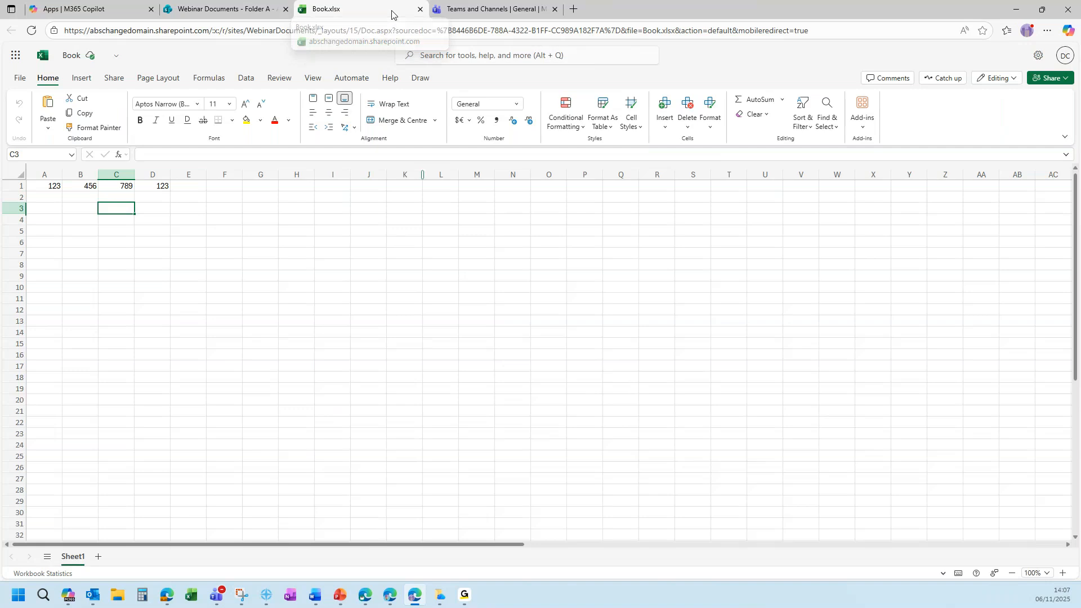
{"action": "middle_click", "coordinate": [394, 14]}
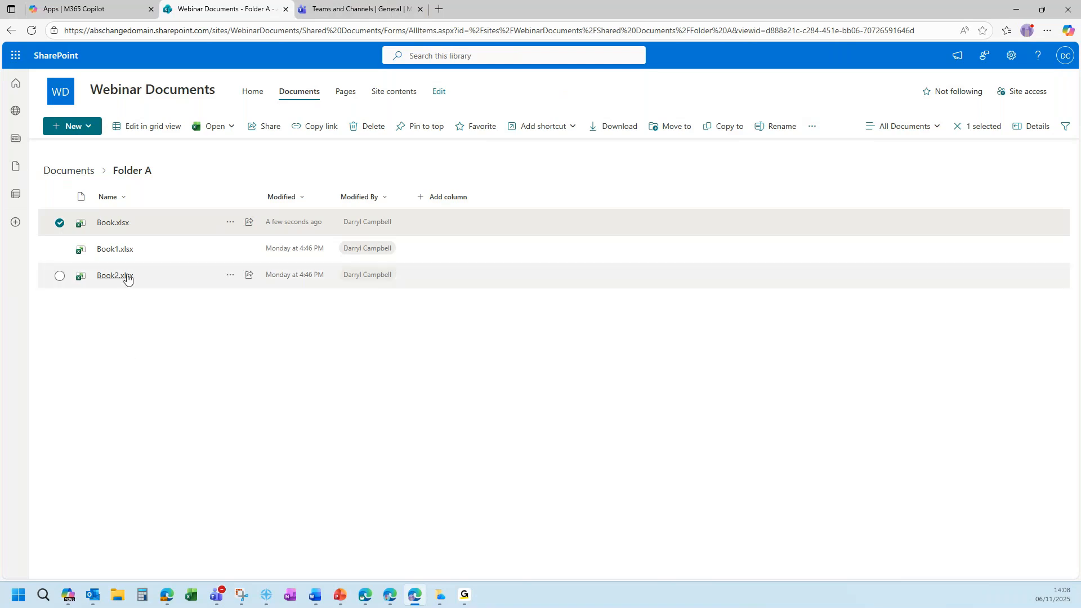
Start a new library rule via Book.xlsx's Automate > Rules > Create a rule.
{"action": "left_click", "coordinate": [230, 225]}
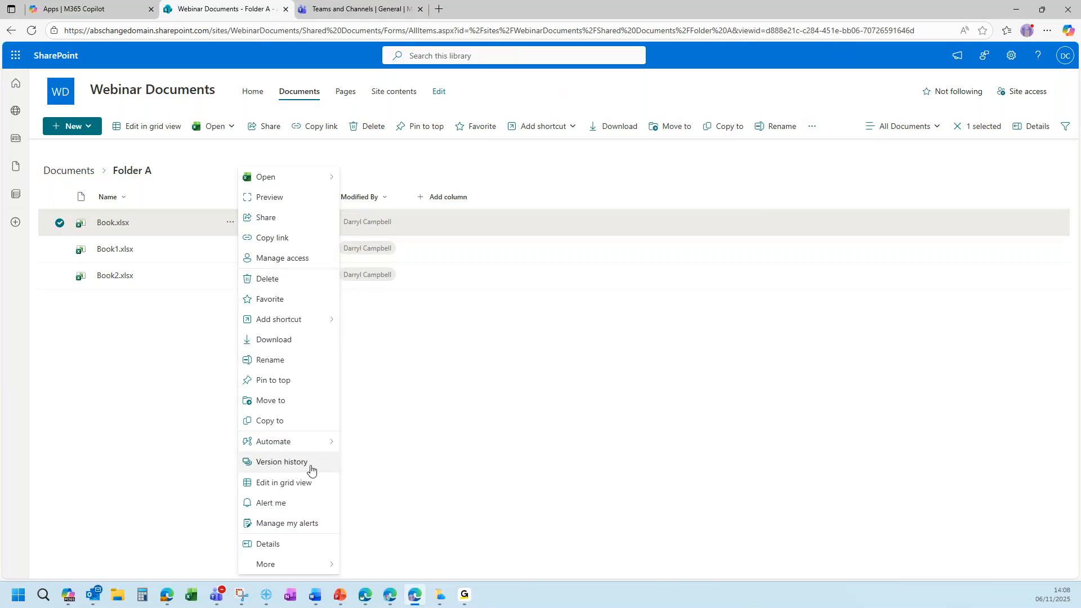
{"action": "mouse_move", "coordinate": [302, 446]}
{"action": "mouse_move", "coordinate": [399, 466]}
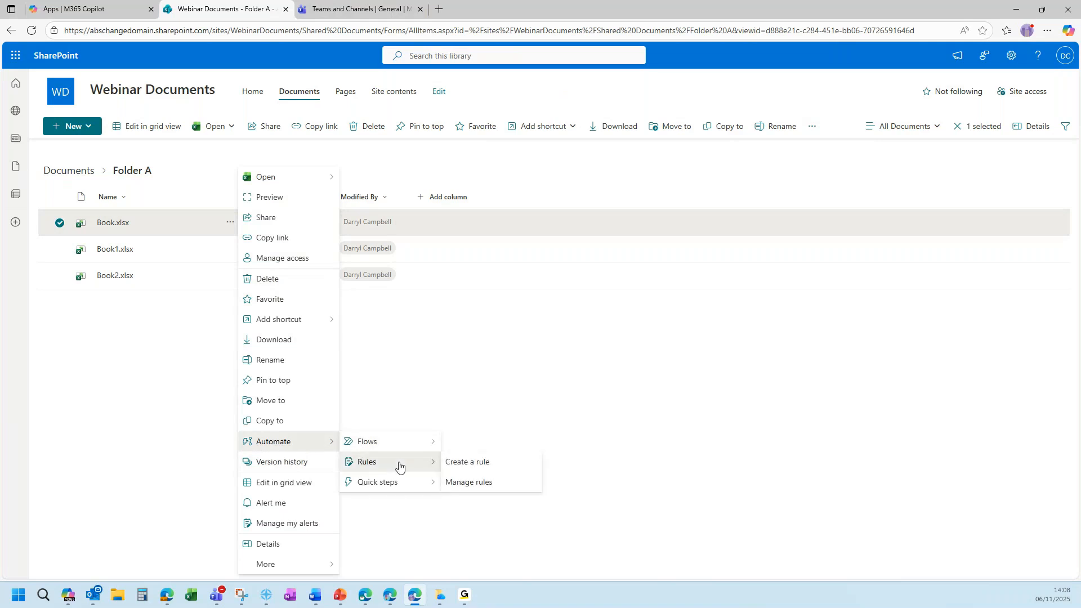
{"action": "left_click", "coordinate": [504, 469]}
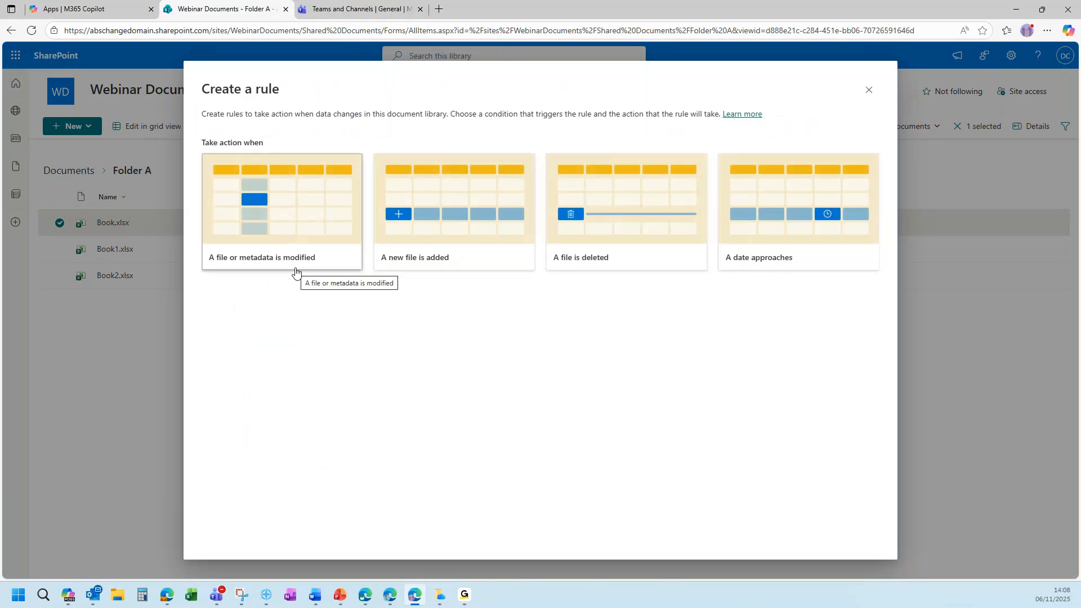
Create a rule that always emails me on file modification with message 'The file changed'.
{"action": "left_click", "coordinate": [294, 200]}
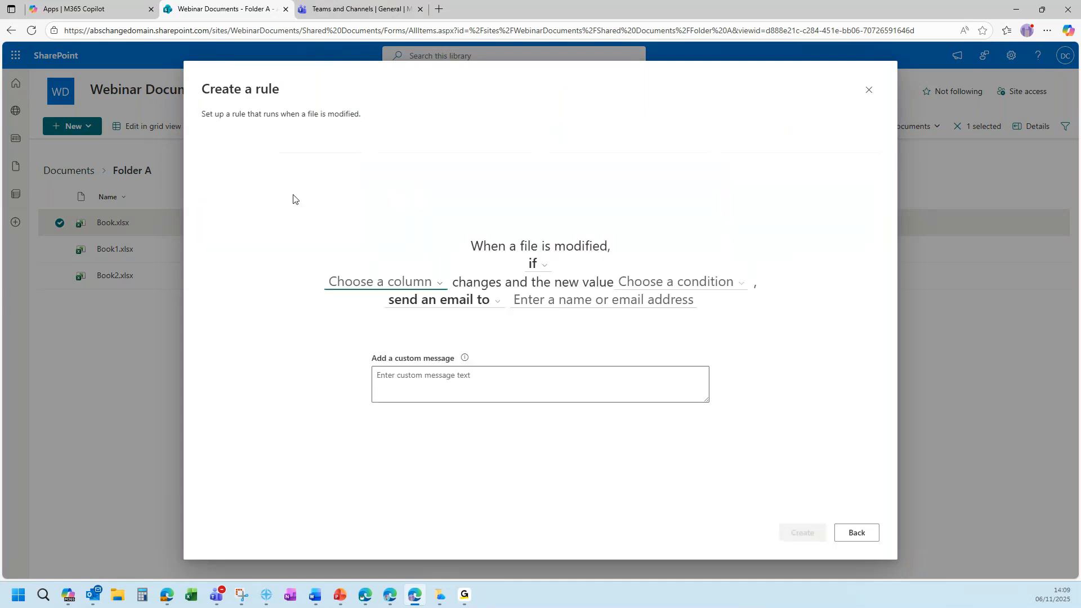
{"action": "left_click", "coordinate": [543, 265]}
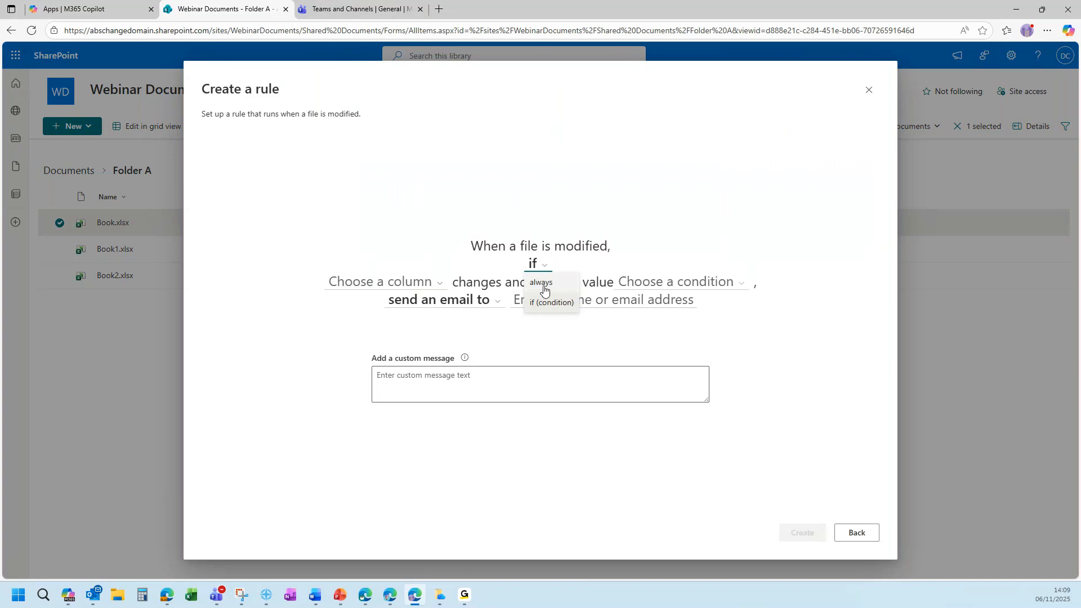
{"action": "left_click", "coordinate": [543, 287]}
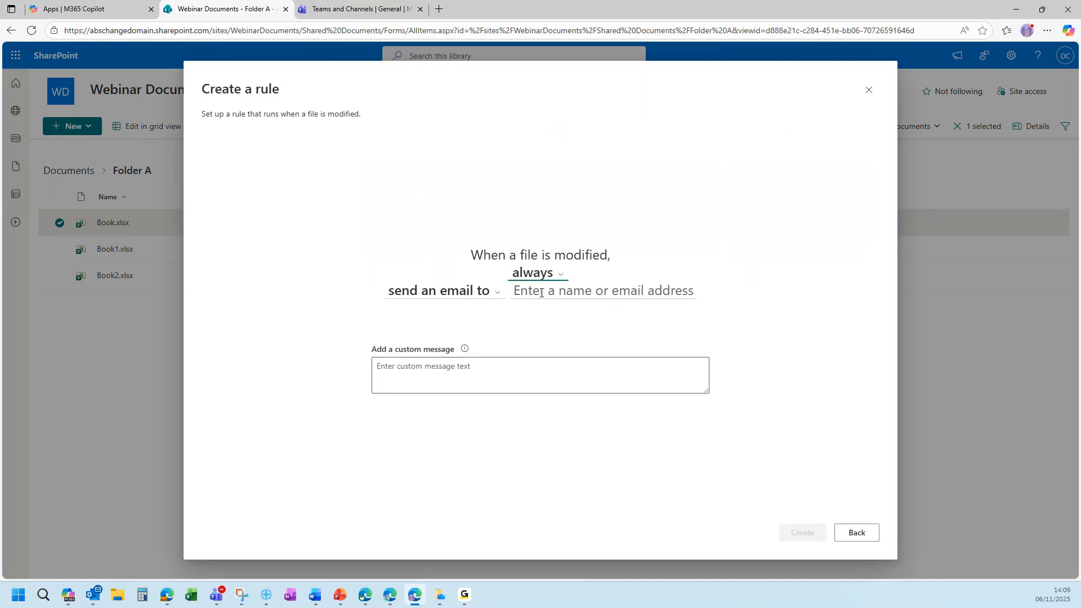
{"action": "left_click", "coordinate": [542, 293]}
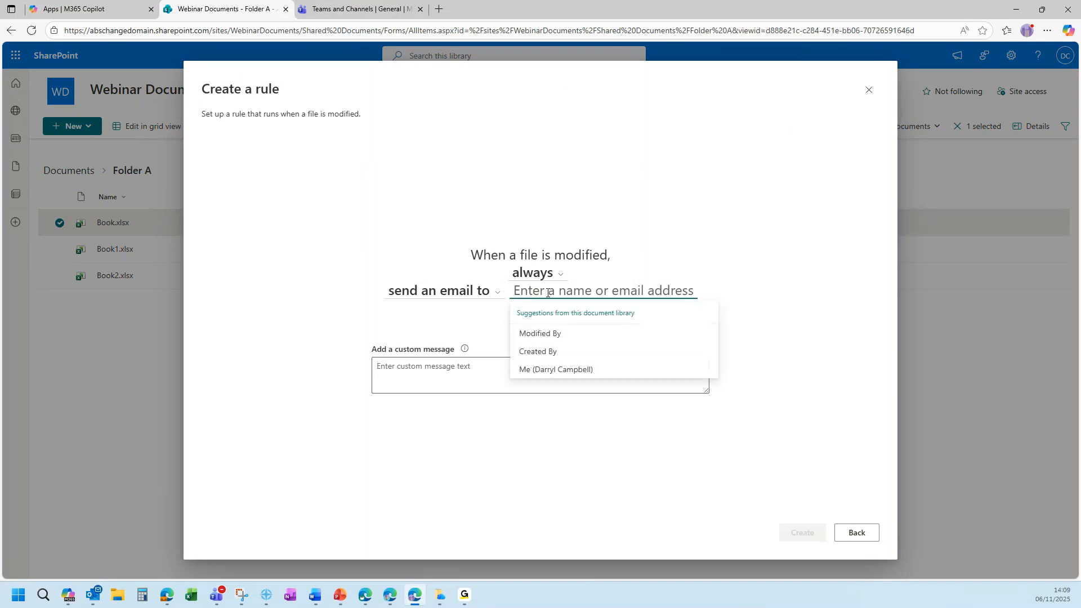
{"action": "left_click", "coordinate": [558, 371]}
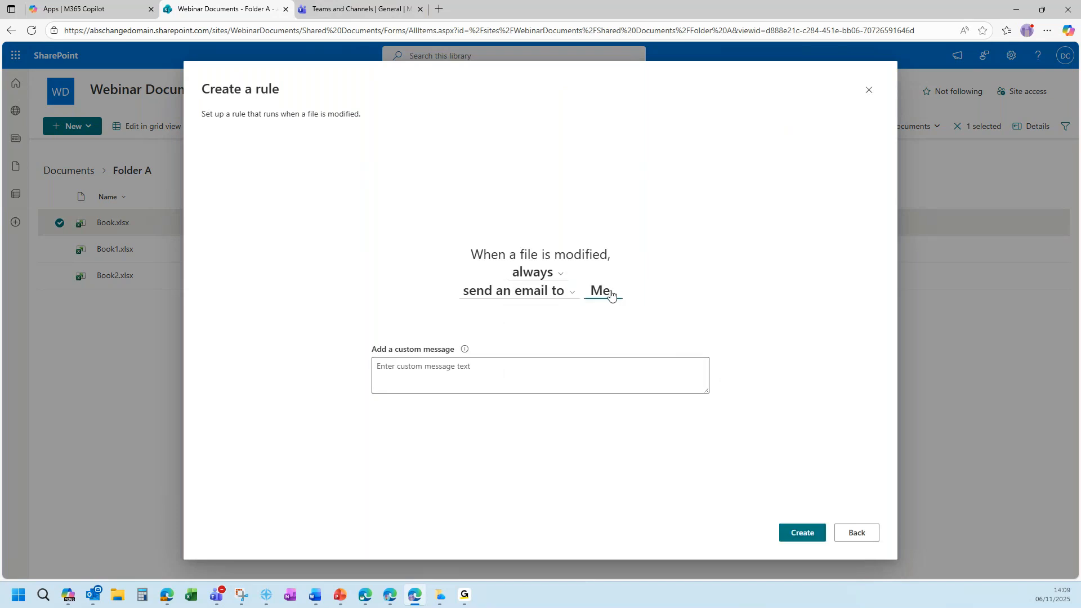
{"action": "left_click", "coordinate": [517, 373]}
{"action": "type", "text": "The file changed"}
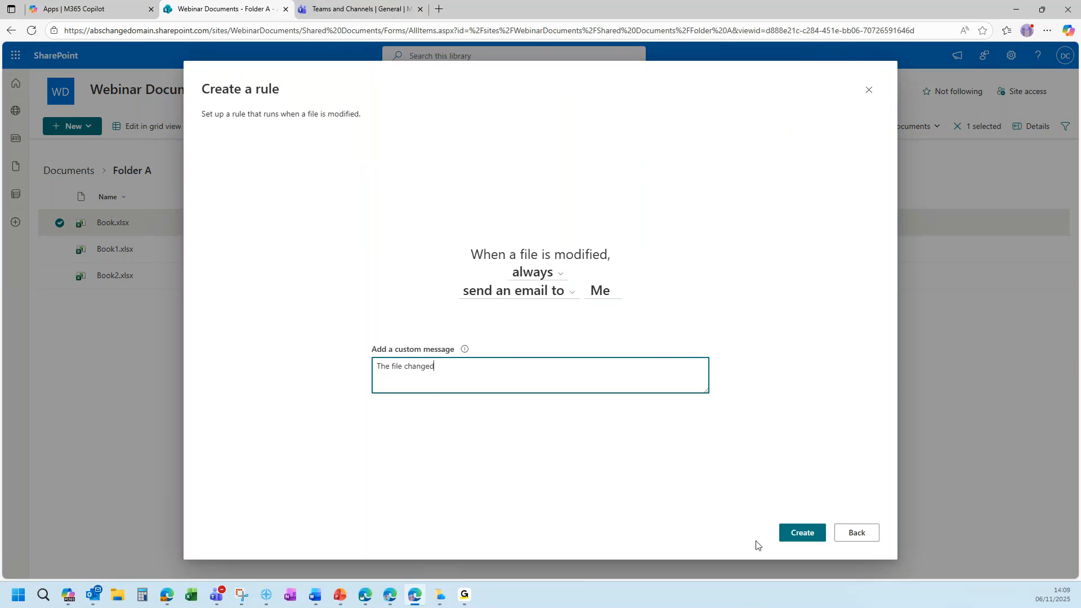
{"action": "left_click", "coordinate": [806, 534]}
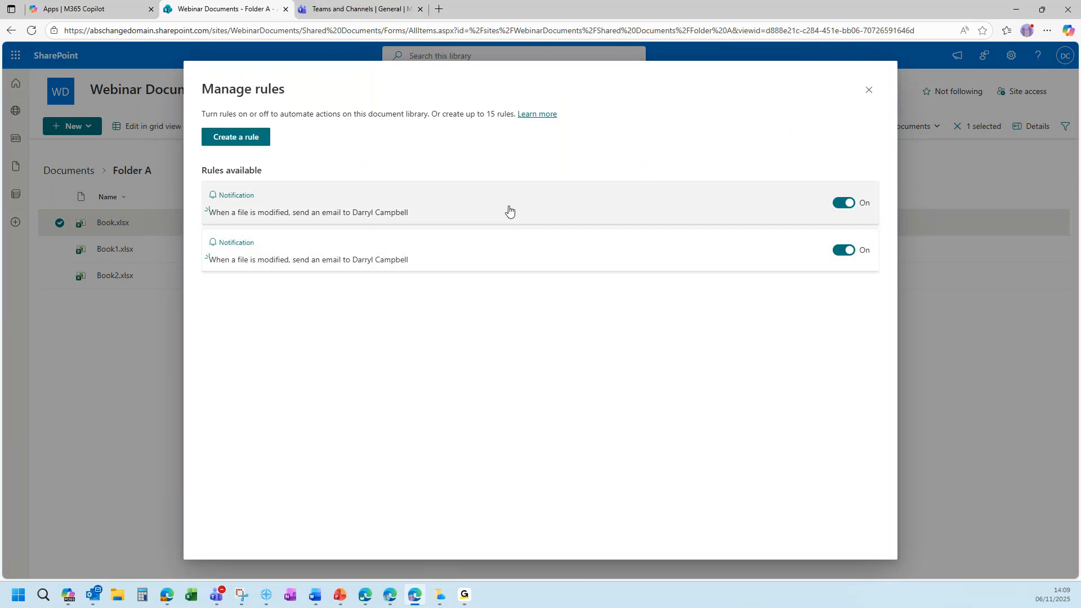
Switch the second, duplicate notification rule off and close Manage rules.
{"action": "left_click", "coordinate": [843, 251]}
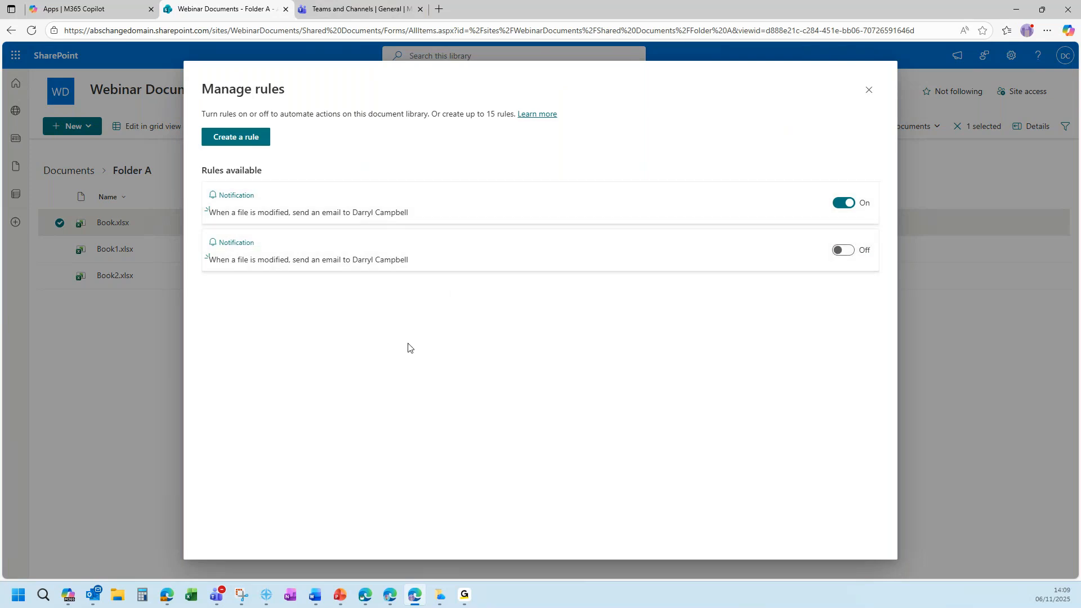
{"action": "left_click", "coordinate": [870, 91]}
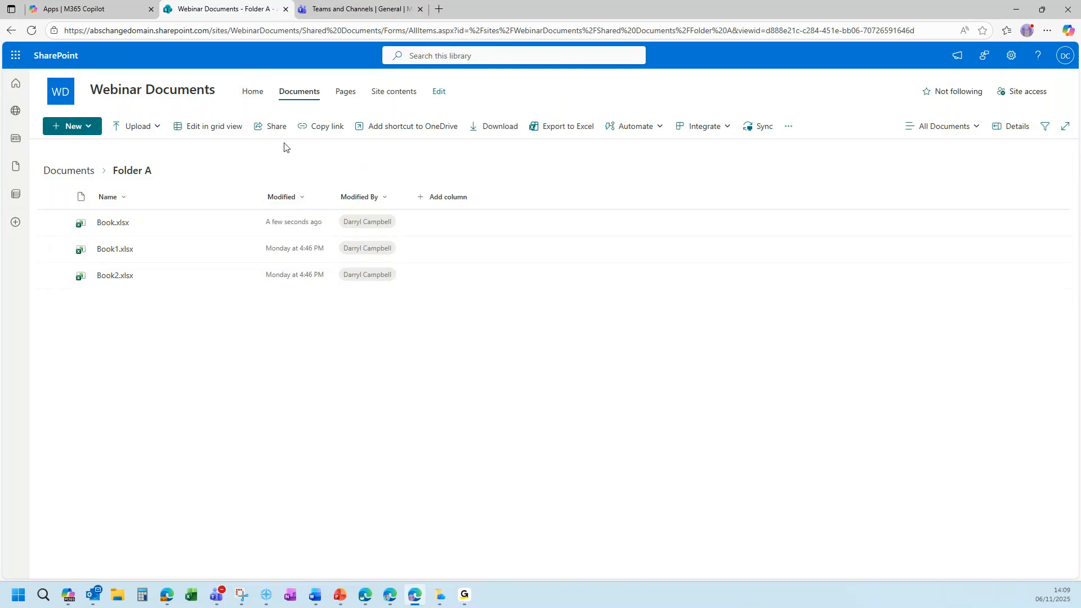
Go to the Webinar Documents Home page and put it into edit mode.
{"action": "left_click", "coordinate": [253, 94]}
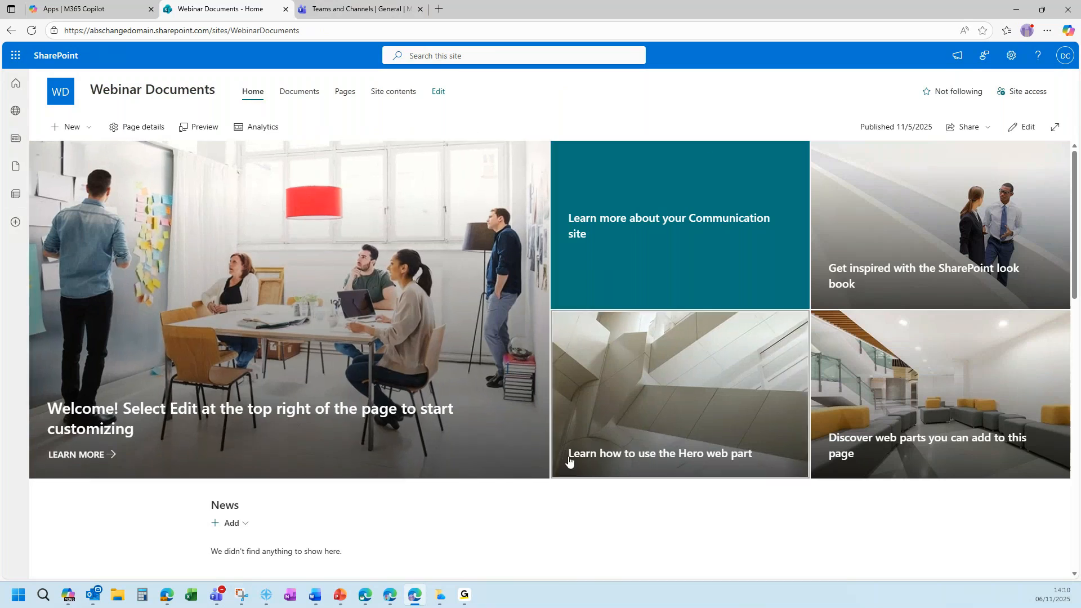
{"action": "left_click", "coordinate": [1027, 128]}
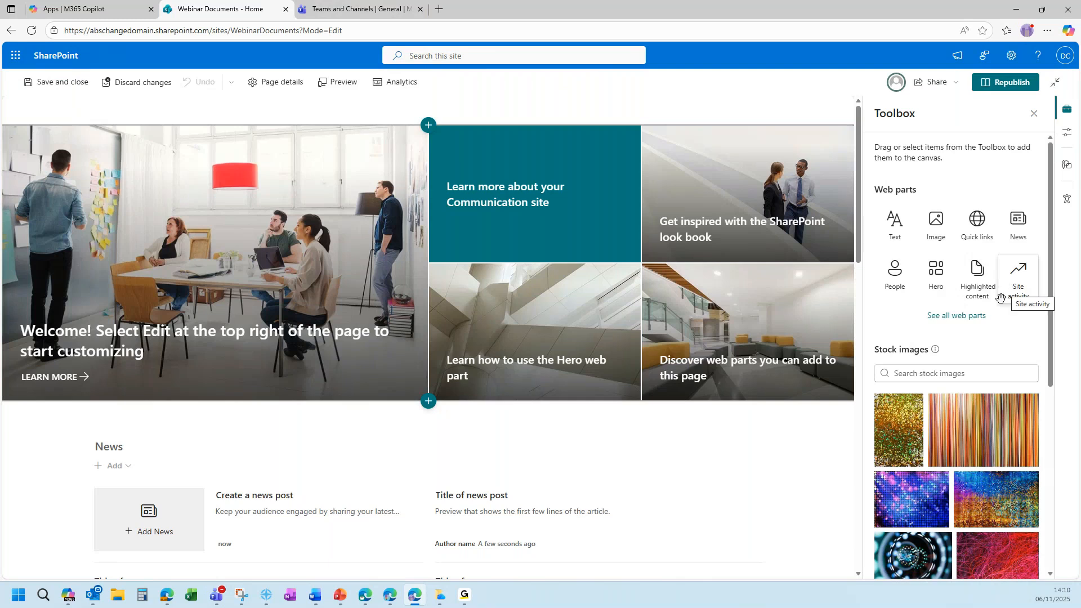
Open the full Web parts gallery and browse its categories down to Advanced.
{"action": "left_click", "coordinate": [957, 319]}
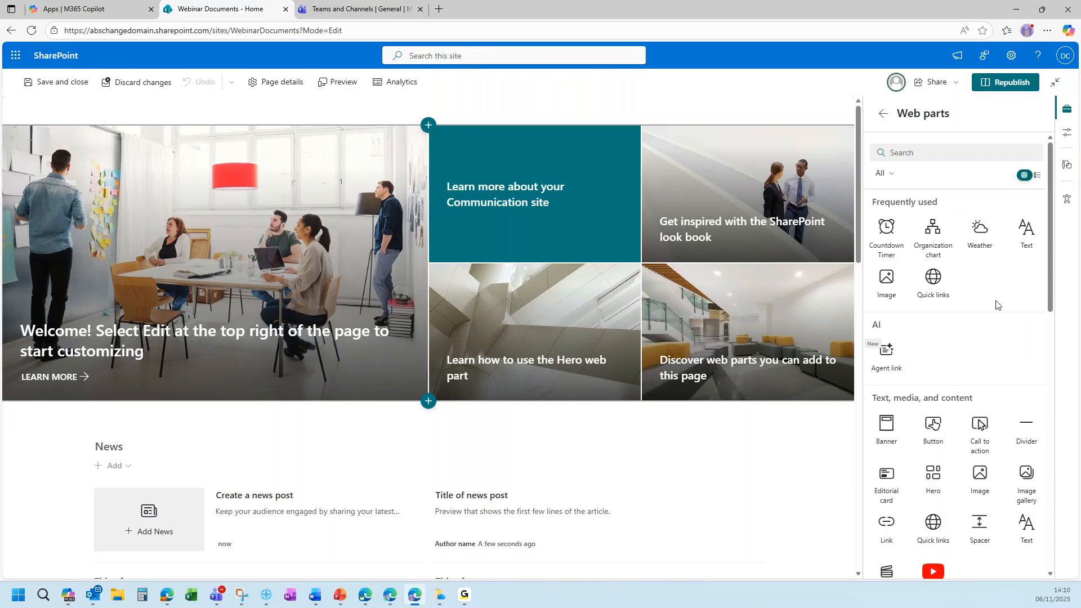
{"action": "scroll", "coordinate": [998, 307], "scroll_direction": "down", "scroll_amount": 1}
{"action": "scroll", "coordinate": [997, 307], "scroll_direction": "down", "scroll_amount": 4}
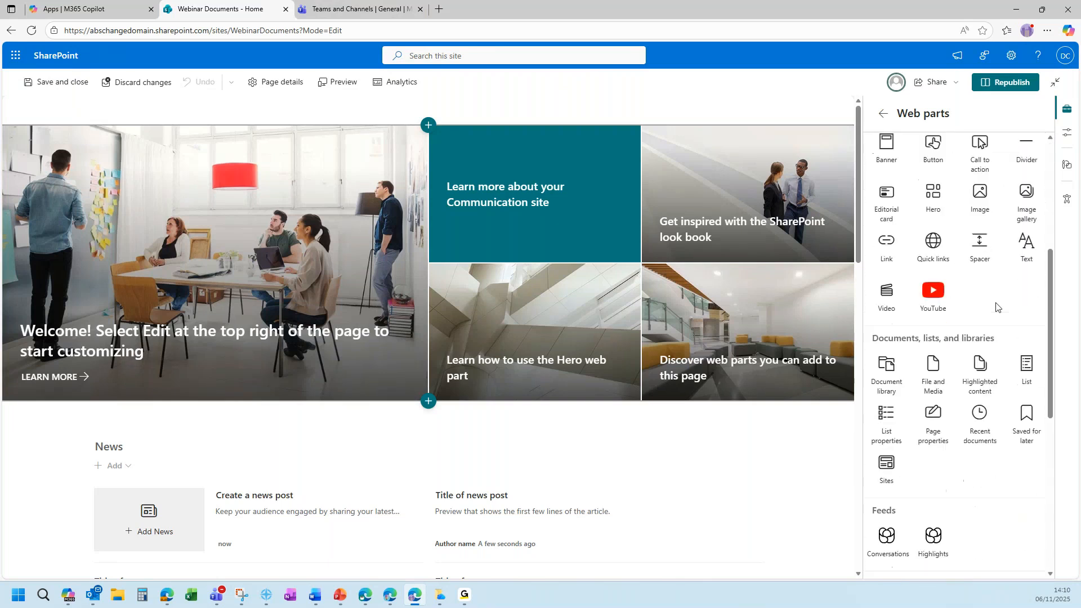
{"action": "scroll", "coordinate": [998, 307], "scroll_direction": "down", "scroll_amount": 3}
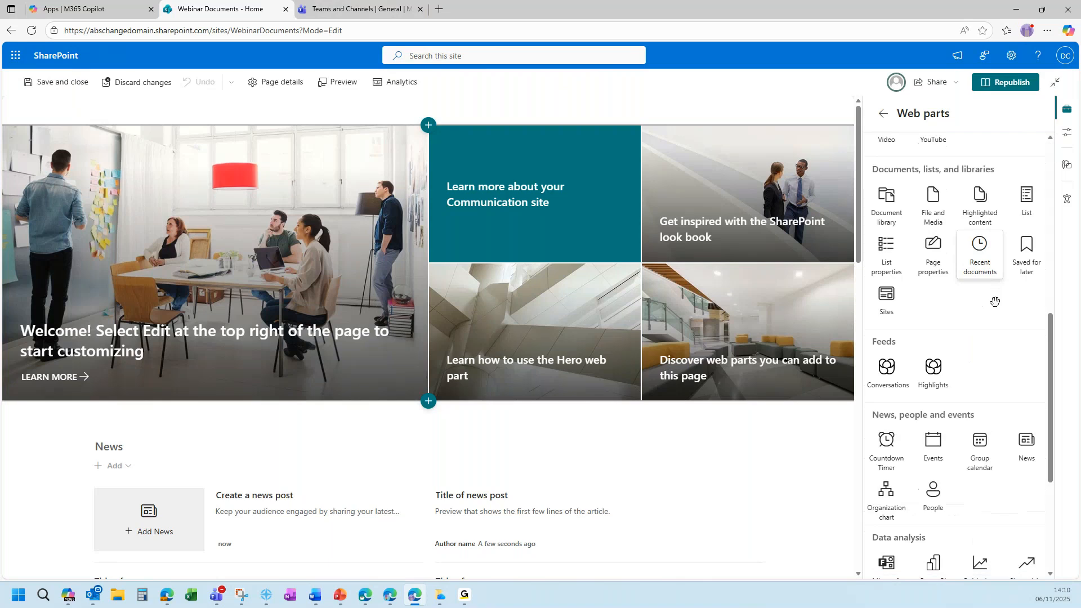
{"action": "scroll", "coordinate": [997, 307], "scroll_direction": "down", "scroll_amount": 3}
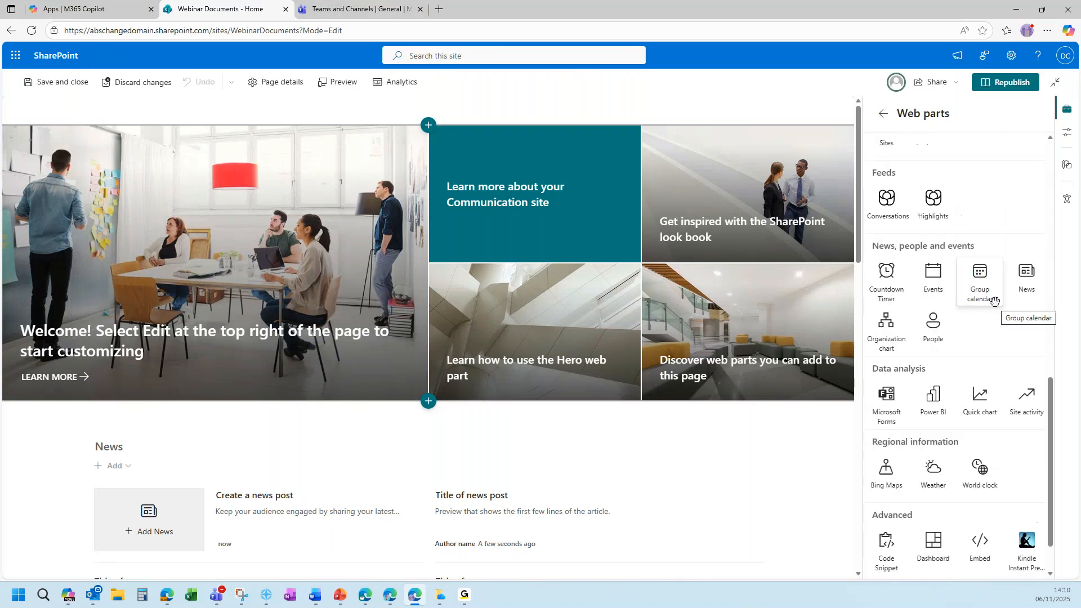
{"action": "scroll", "coordinate": [995, 301], "scroll_direction": "down", "scroll_amount": 1}
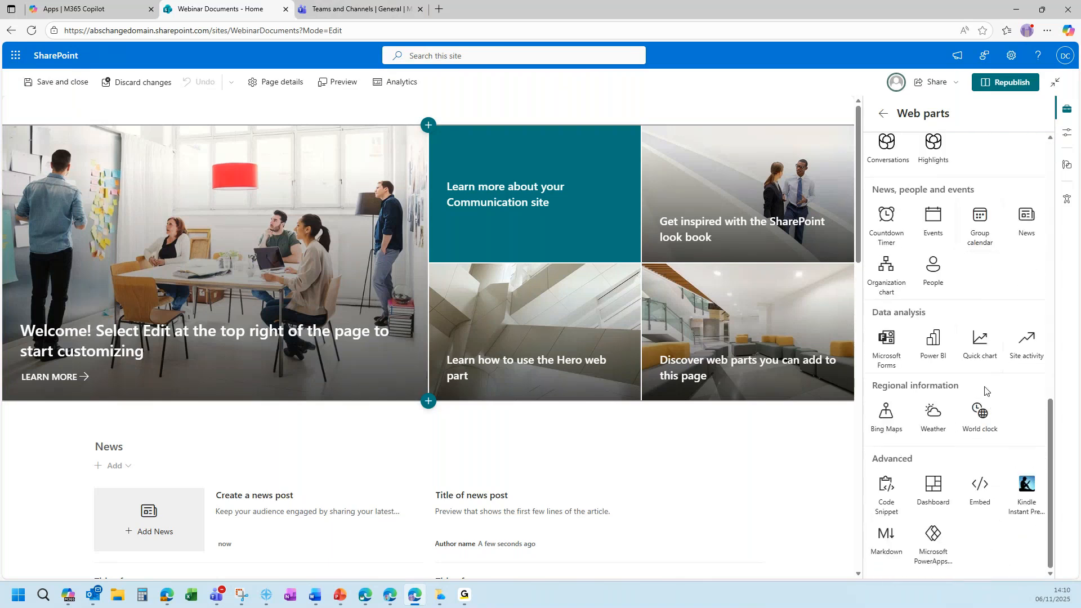
{"action": "scroll", "coordinate": [985, 390], "scroll_direction": "up", "scroll_amount": 1}
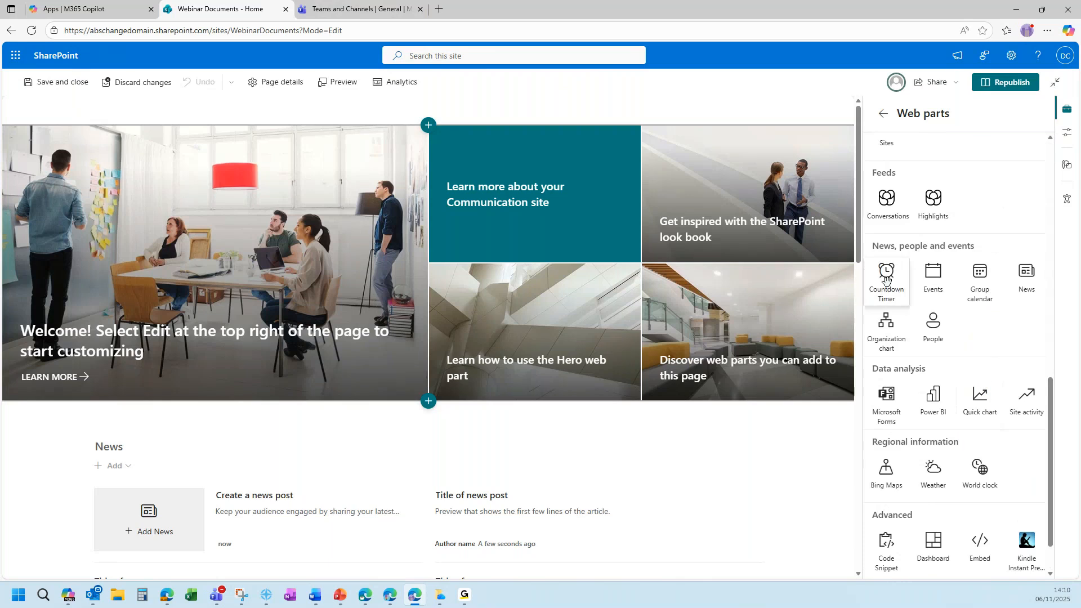
Place a Countdown Timer at the top of the Home page titled 'Month End'.
{"action": "left_click_drag", "start_coordinate": [886, 275], "coordinate": [243, 113]}
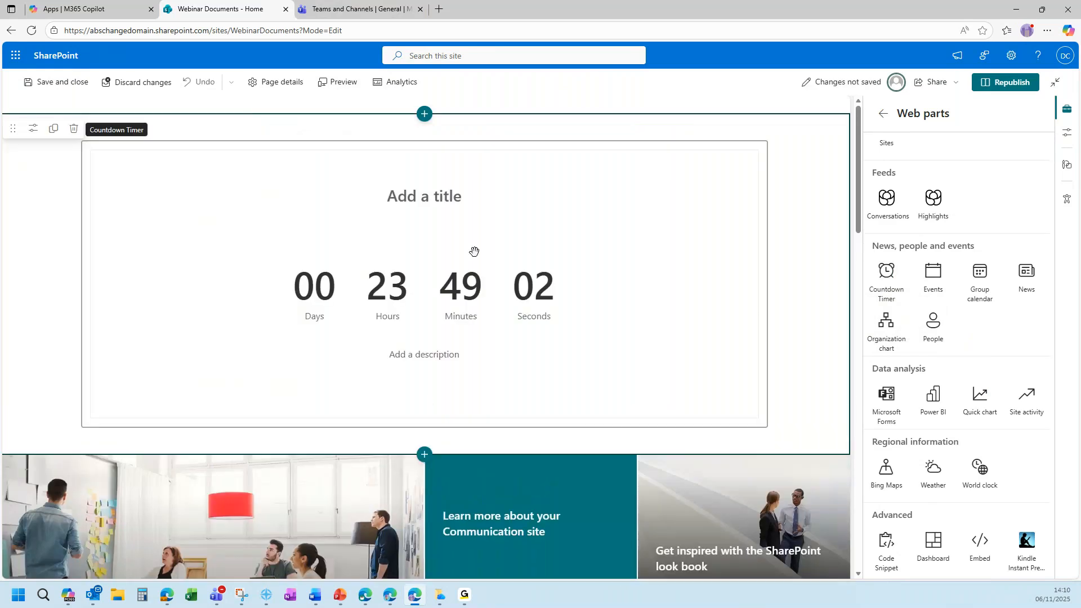
{"action": "left_click", "coordinate": [444, 196]}
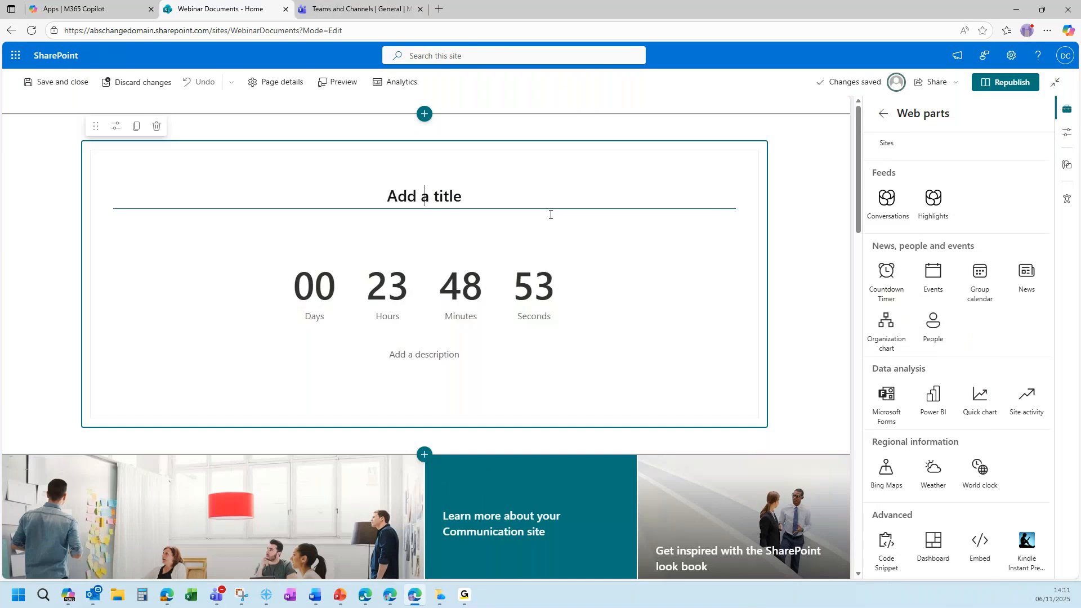
{"action": "type", "text": "Month E"}
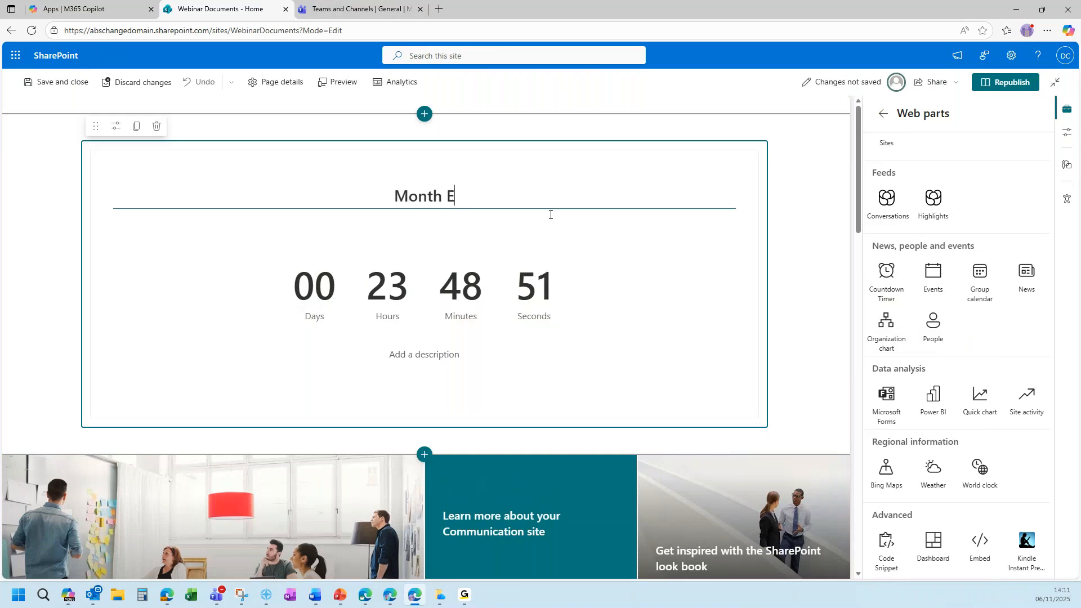
{"action": "type", "text": "nd"}
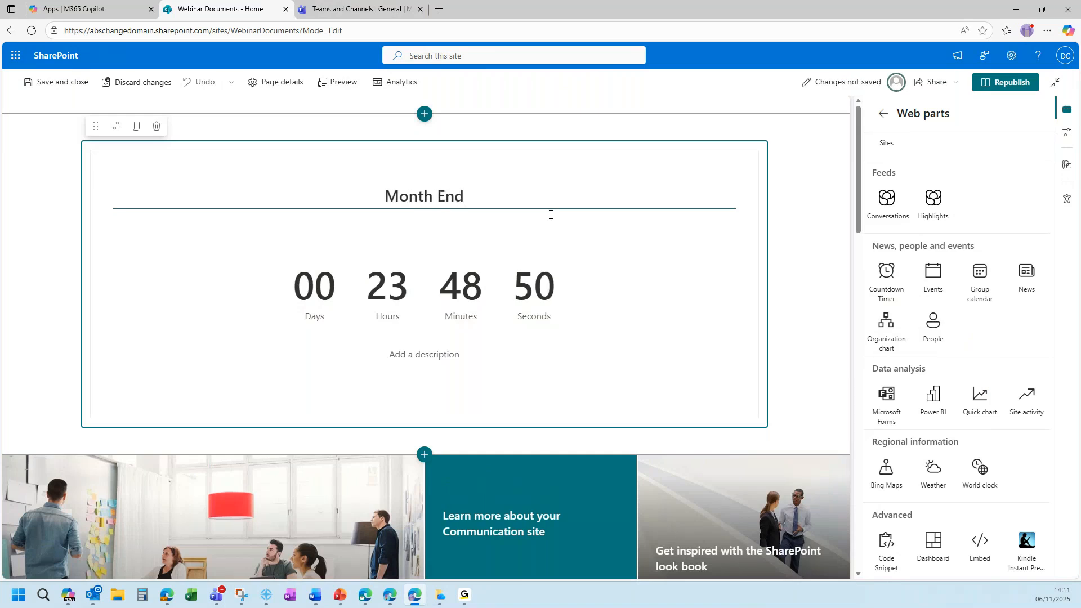
{"action": "left_click", "coordinate": [270, 248]}
Duplicate the Month End countdown, delete the copy, and open the timer's settings.
{"action": "left_click", "coordinate": [137, 128]}
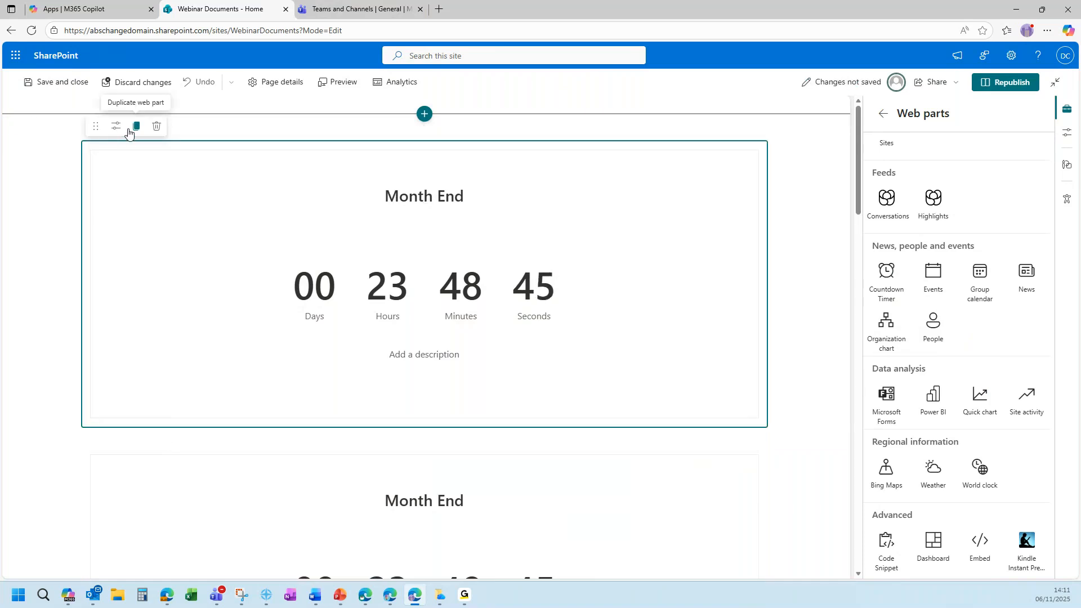
{"action": "left_click", "coordinate": [445, 450]}
{"action": "scroll", "coordinate": [418, 459], "scroll_direction": "down", "scroll_amount": 3}
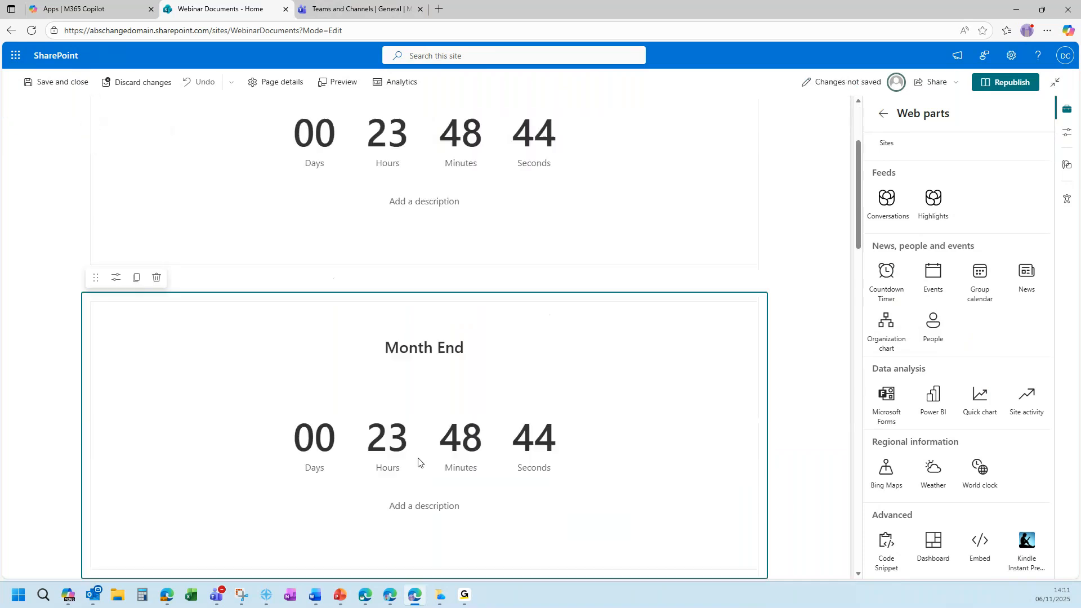
{"action": "left_click", "coordinate": [156, 277]}
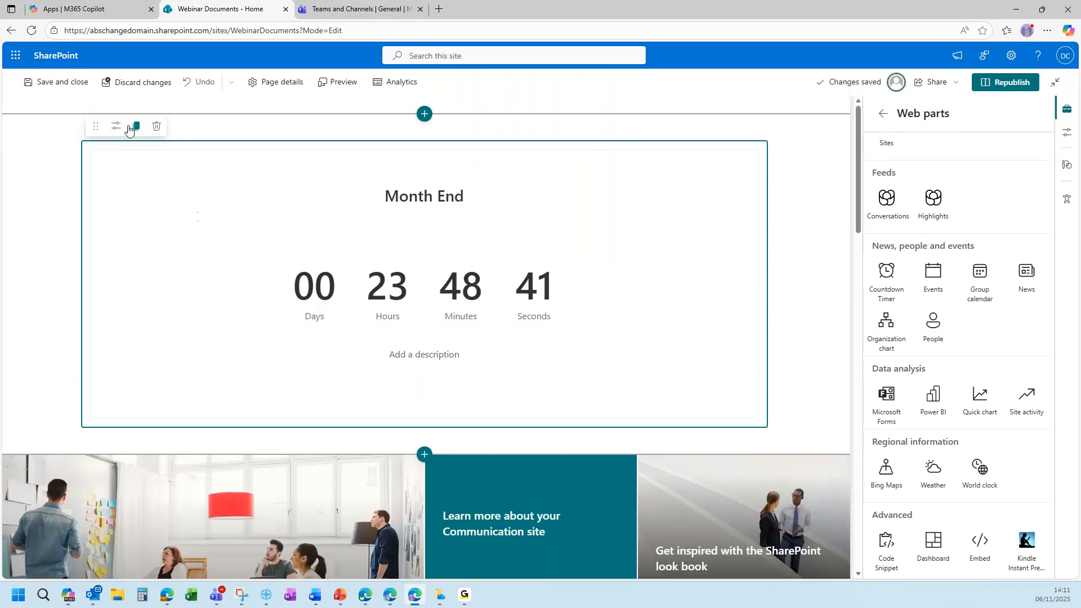
{"action": "left_click", "coordinate": [116, 126]}
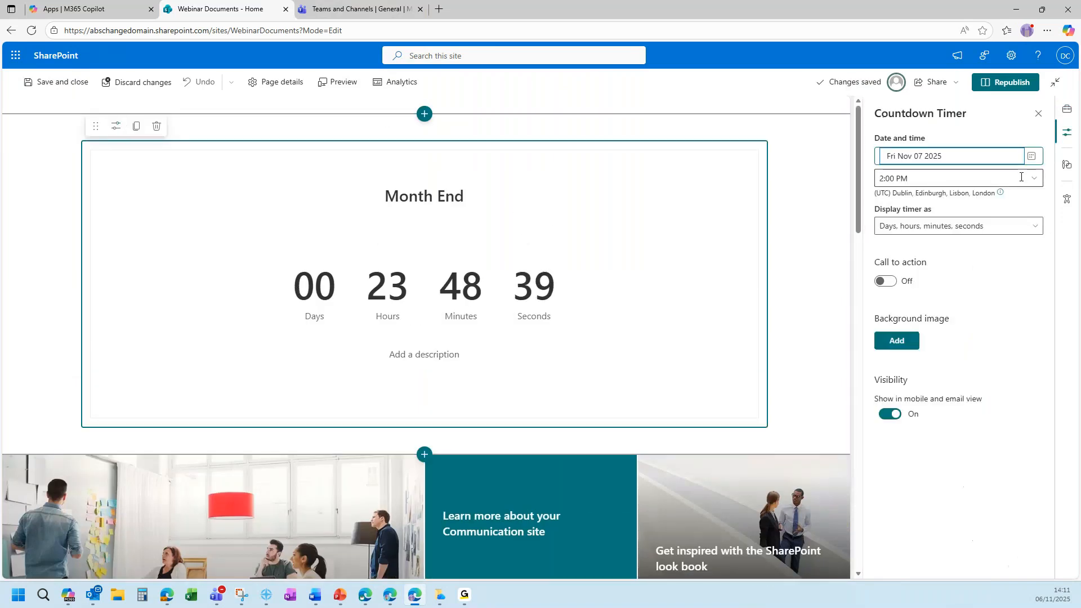
Set the Month End countdown to Nov 28 2025, 2:00 PM, displaying days only.
{"action": "left_click", "coordinate": [1032, 156]}
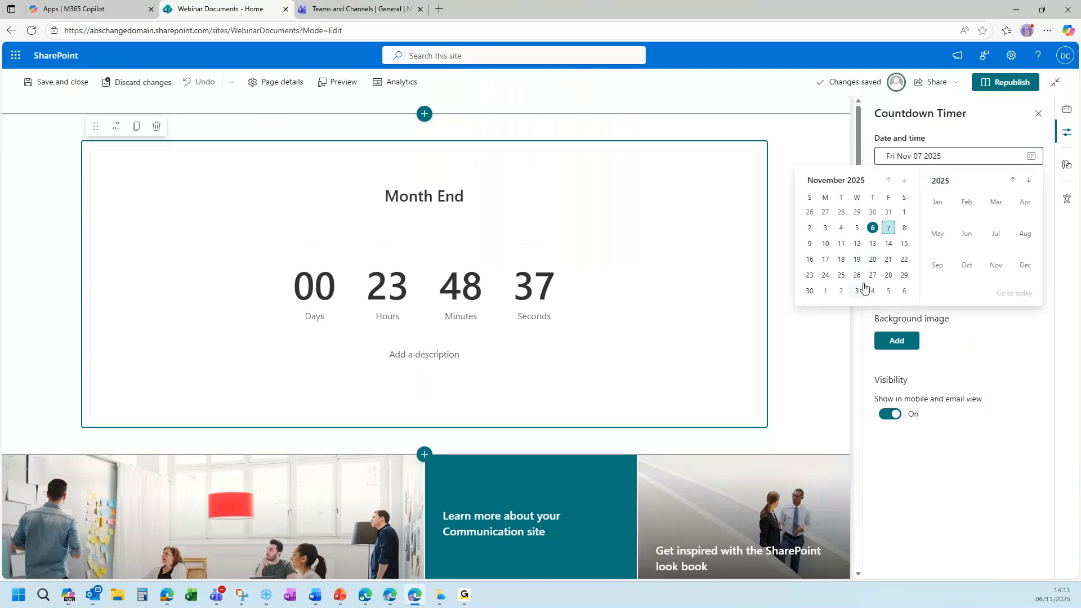
{"action": "left_click", "coordinate": [889, 276]}
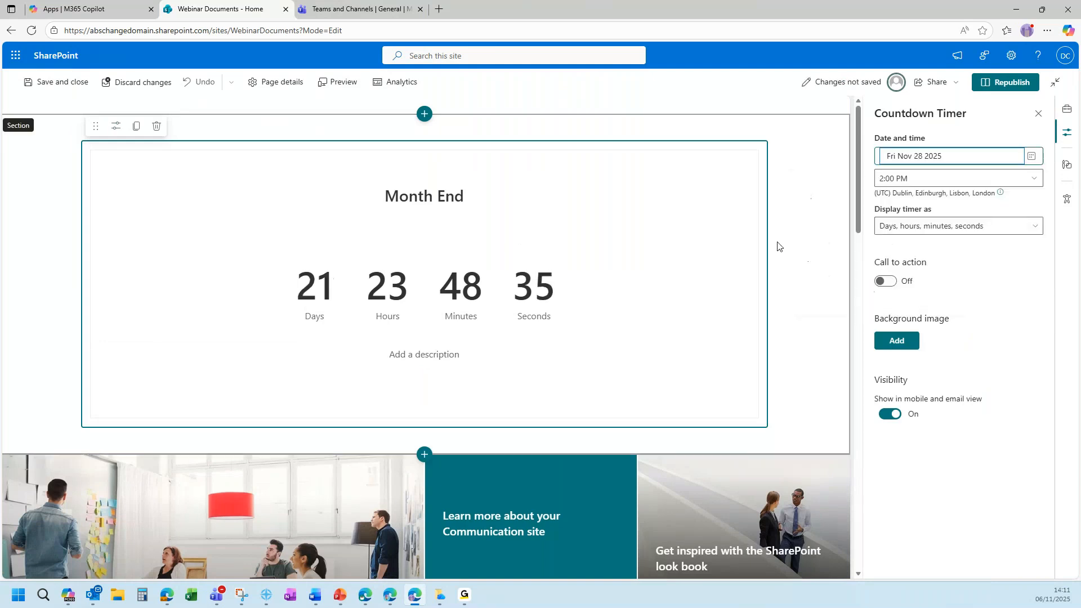
{"action": "left_click", "coordinate": [1029, 223]}
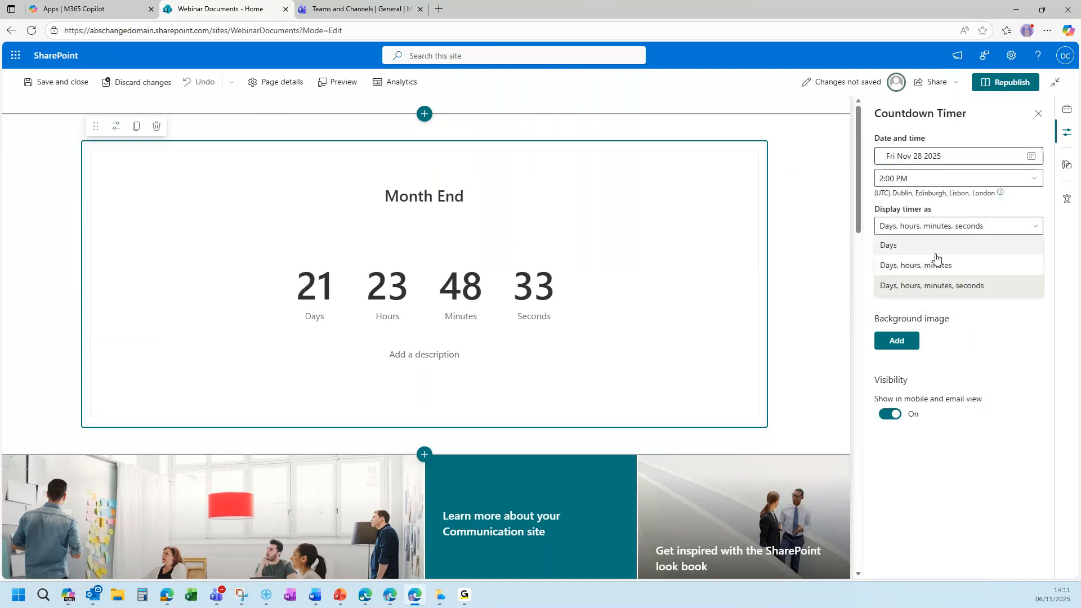
{"action": "left_click", "coordinate": [935, 264]}
{"action": "left_click", "coordinate": [947, 232]}
{"action": "left_click", "coordinate": [940, 246]}
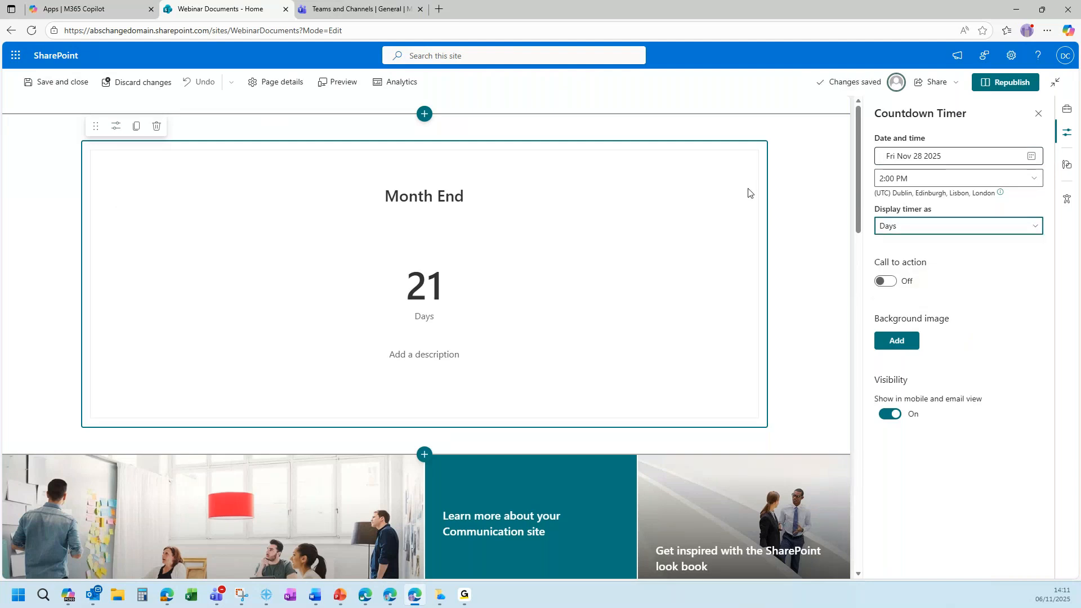
{"action": "left_click", "coordinate": [805, 204]}
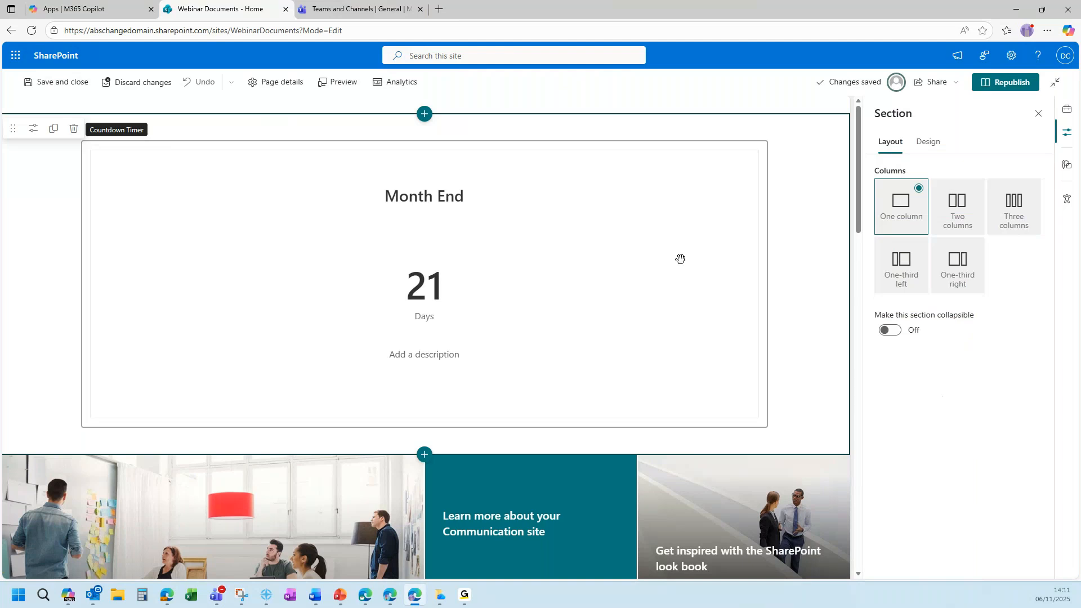
Republish the Webinar Documents Home page so its 21-day Month End countdown is live.
{"action": "left_click", "coordinate": [1006, 84]}
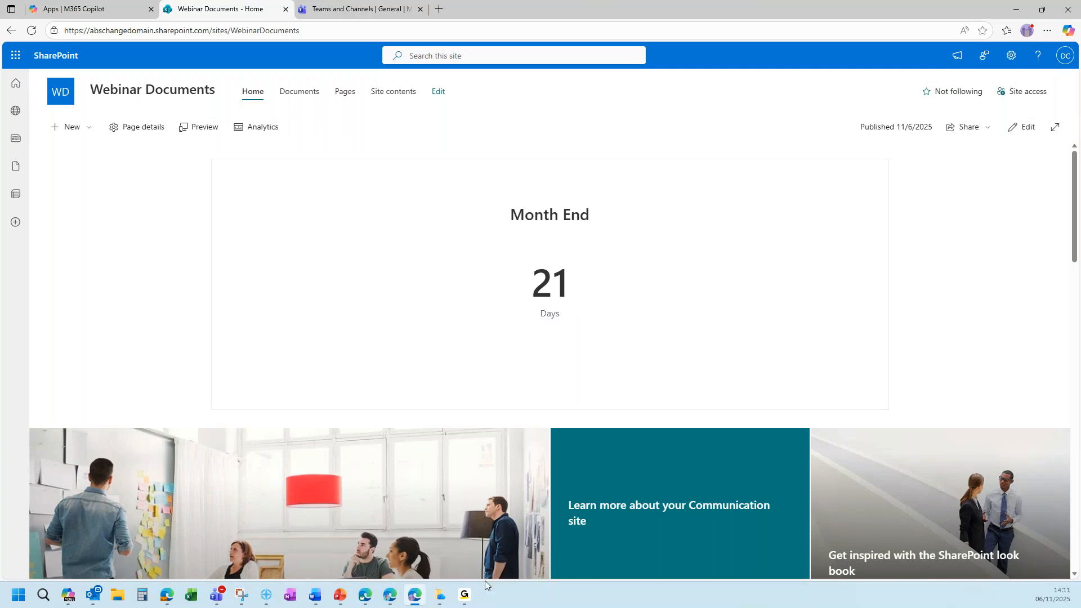
{"action": "key", "text": "alt+Tab"}
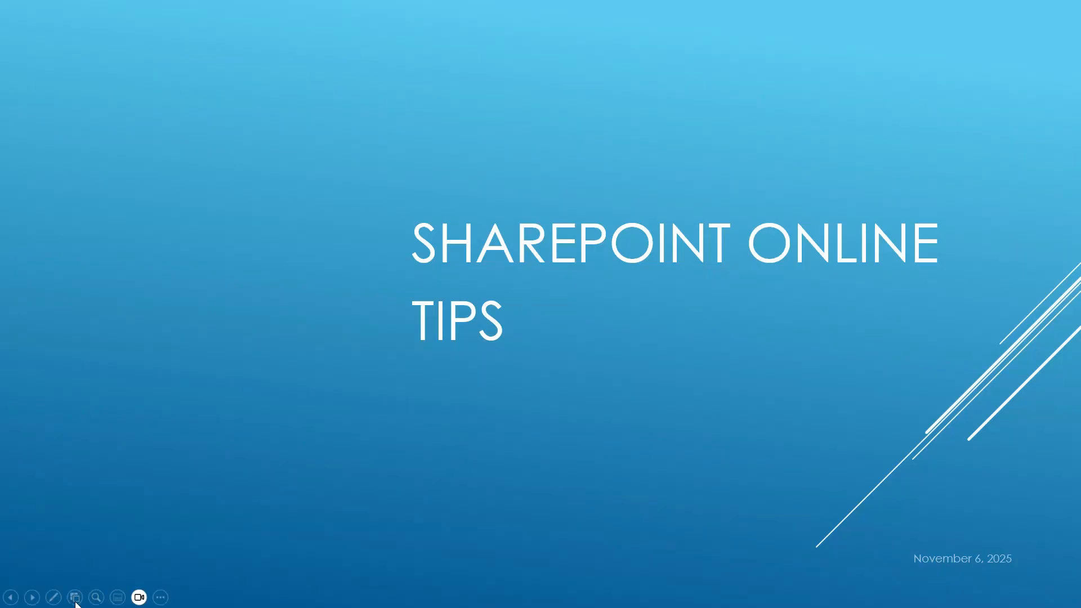
{"action": "key", "text": "Right"}
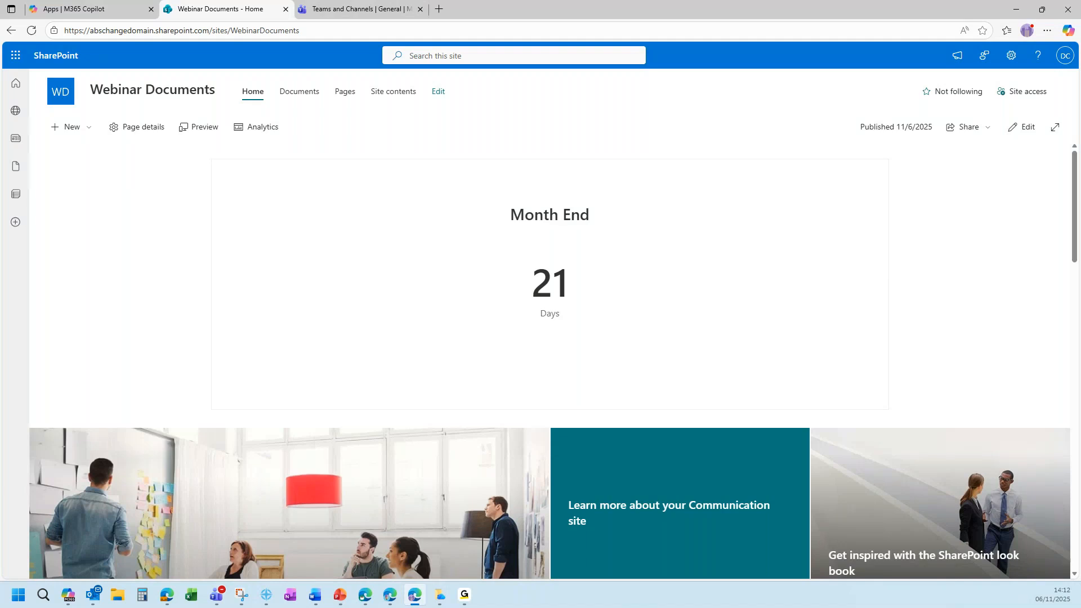
Bring File Explorer over the browser showing the synced Domain Change Test library folders and documents.
{"action": "key", "text": "super+e"}
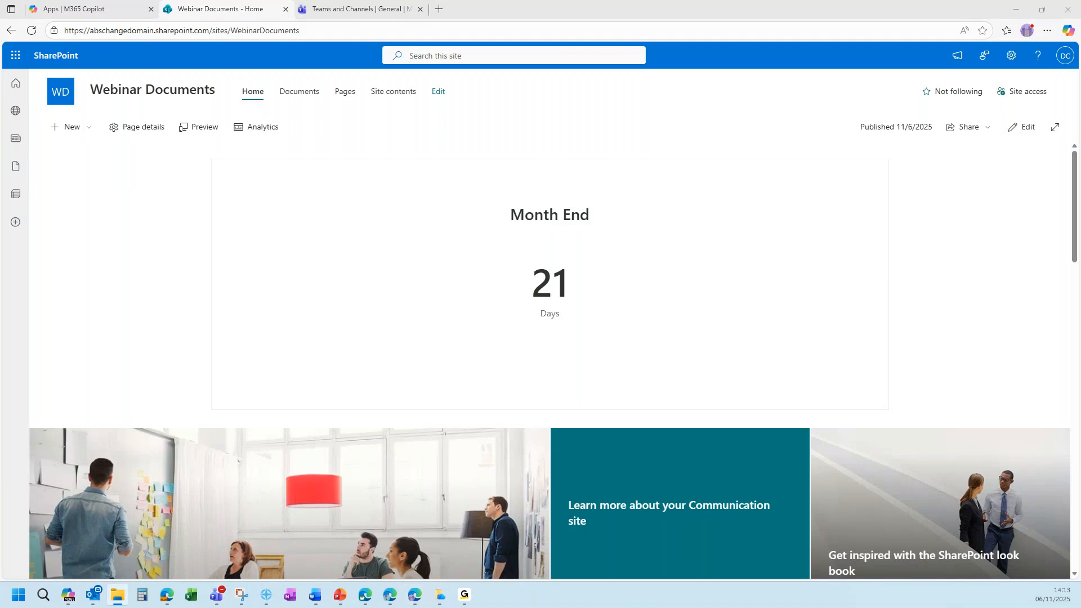
{"action": "left_click_drag", "start_coordinate": [0, 121], "coordinate": [485, 82]}
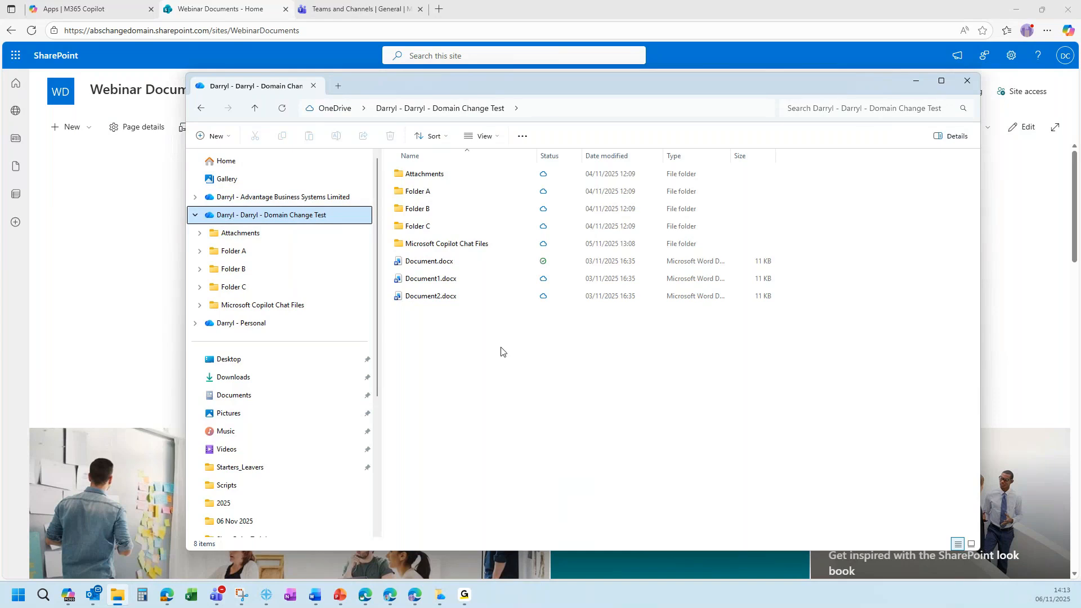
Download Document1.docx to this device and confirm Document2.docx stays available only online.
{"action": "double_click", "coordinate": [424, 280]}
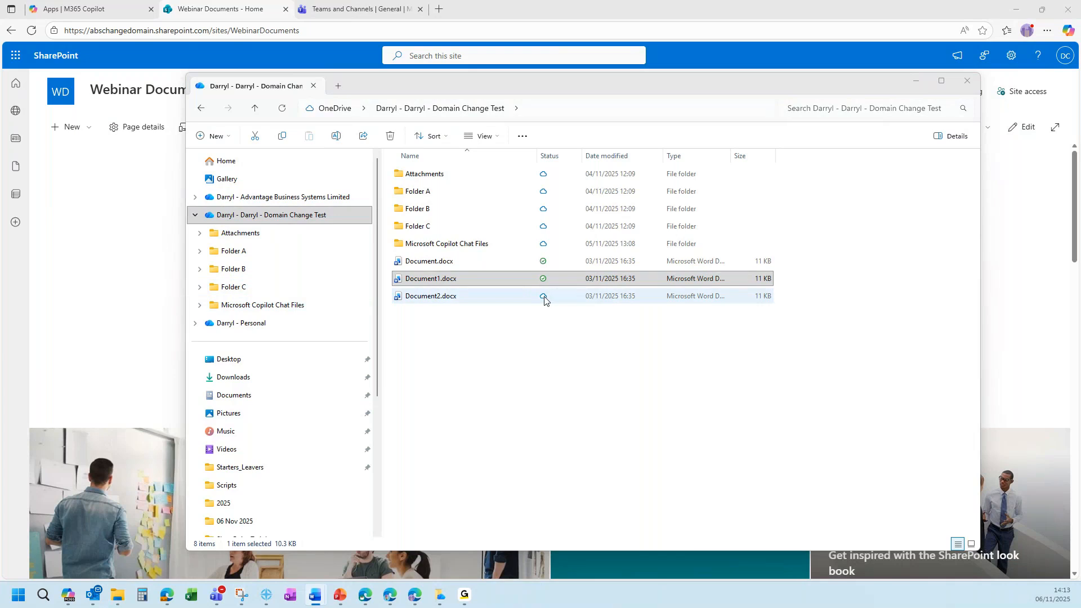
{"action": "left_click", "coordinate": [550, 326]}
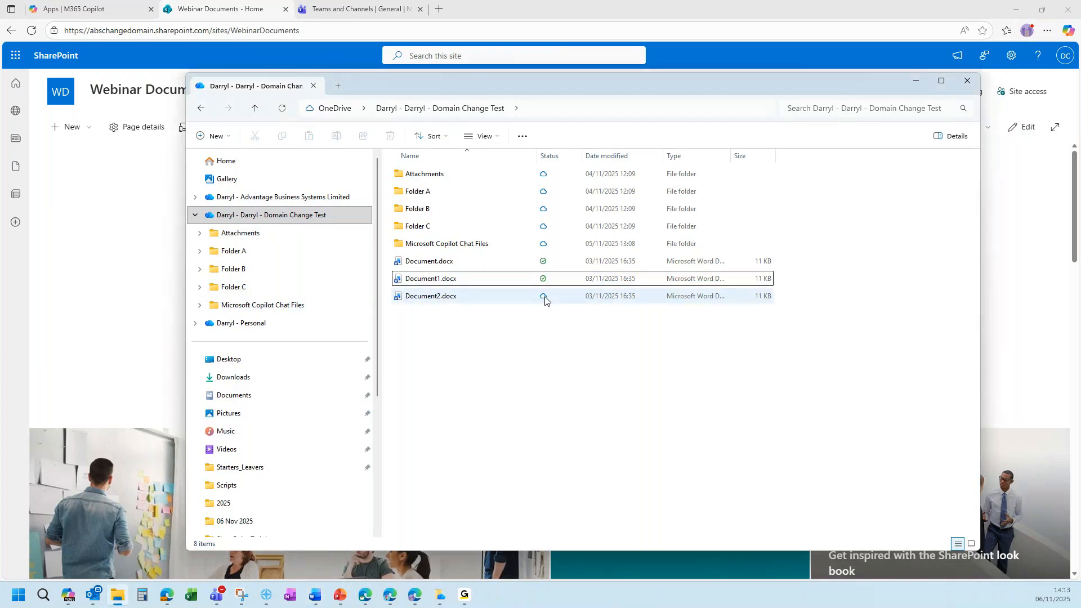
{"action": "left_click", "coordinate": [545, 282]}
{"action": "mouse_move", "coordinate": [546, 306]}
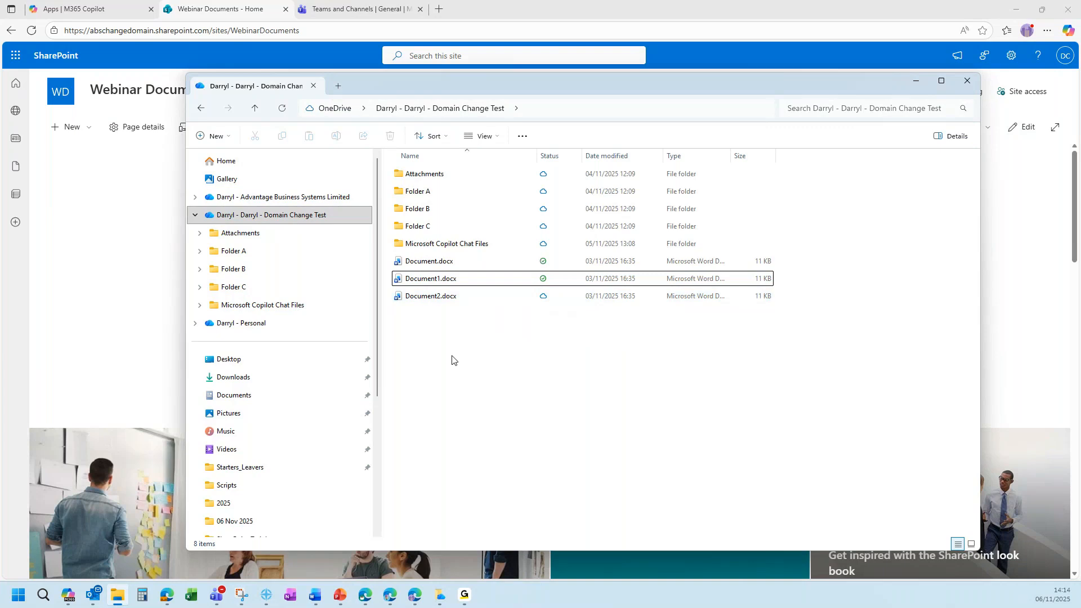
{"action": "left_click", "coordinate": [433, 302]}
{"action": "right_click", "coordinate": [434, 301]}
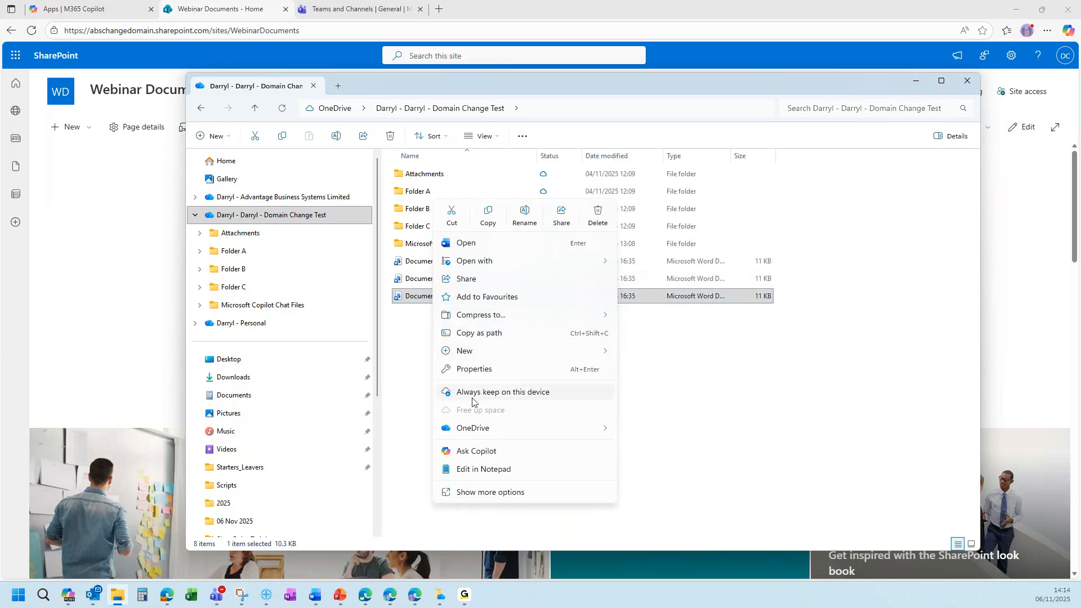
{"action": "left_click", "coordinate": [521, 397]}
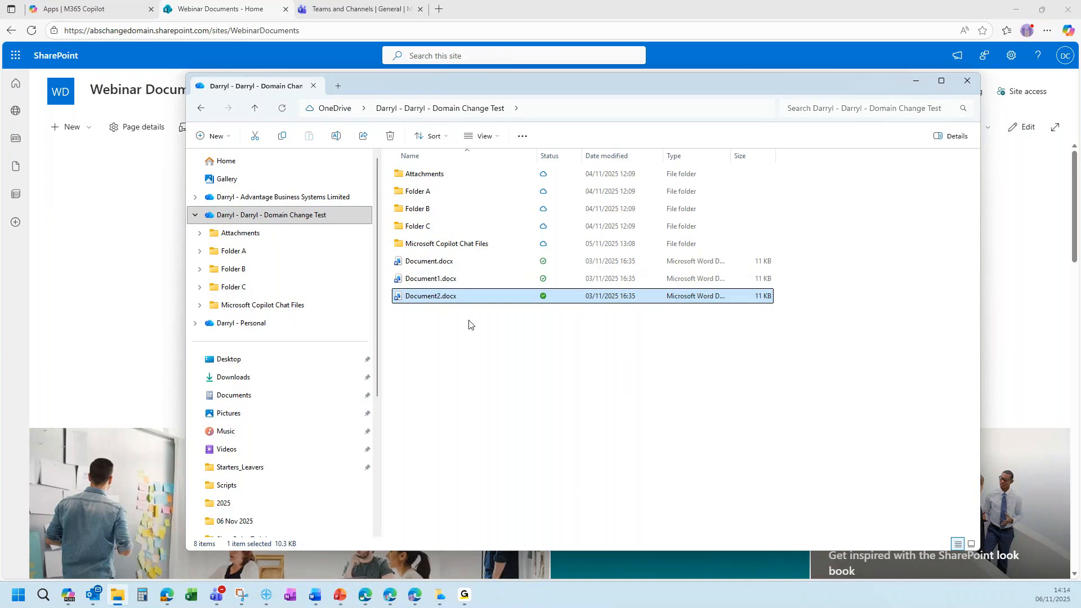
{"action": "right_click", "coordinate": [444, 300]}
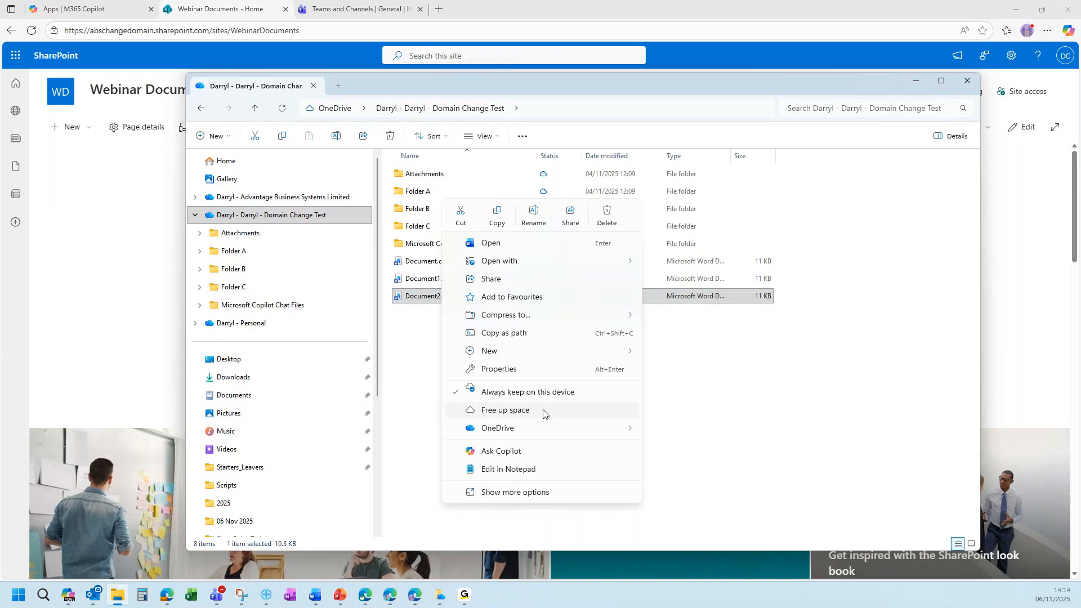
{"action": "left_click", "coordinate": [522, 416]}
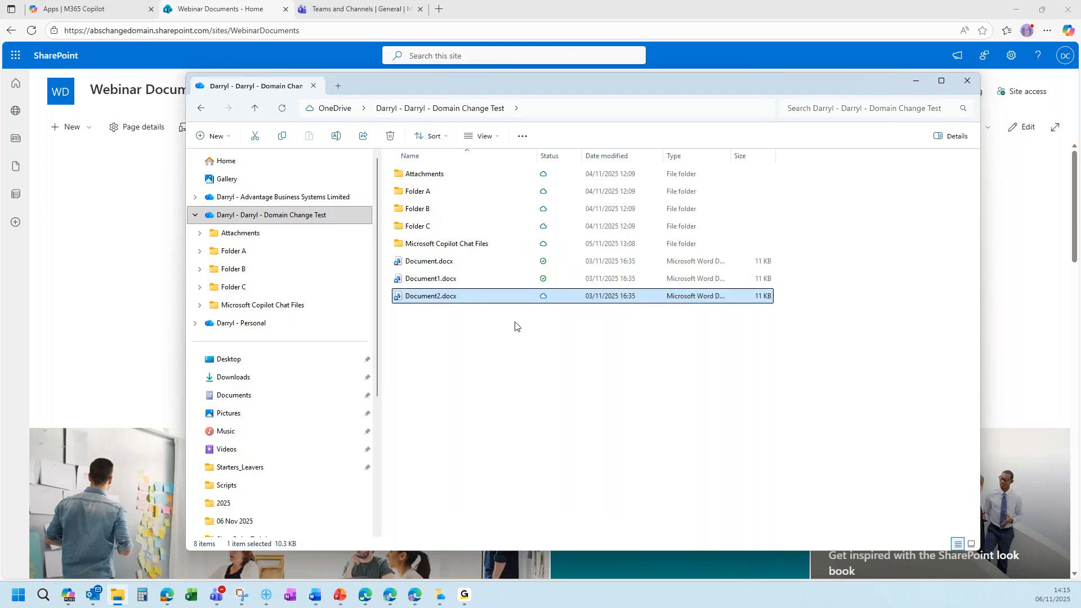
{"action": "right_click", "coordinate": [412, 228]}
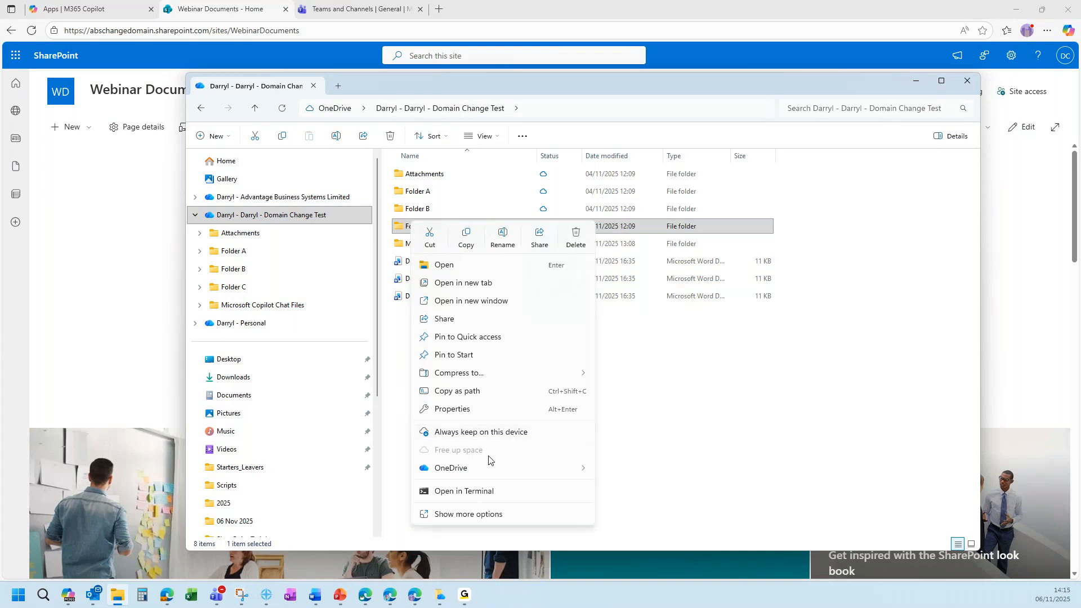
{"action": "left_click", "coordinate": [665, 445]}
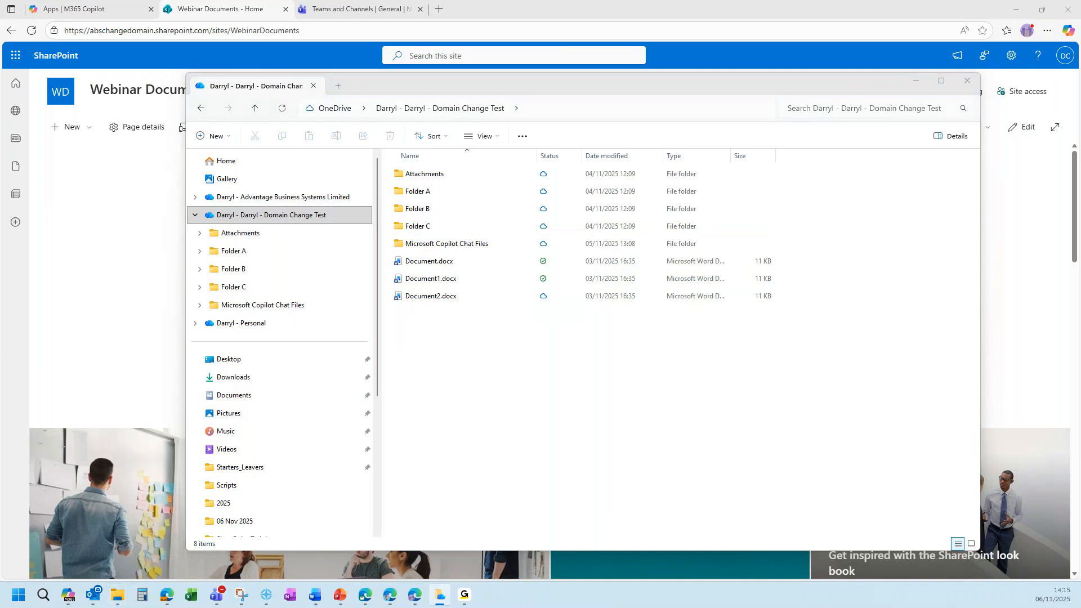
{"action": "left_click_drag", "start_coordinate": [415, 166], "coordinate": [615, 179]}
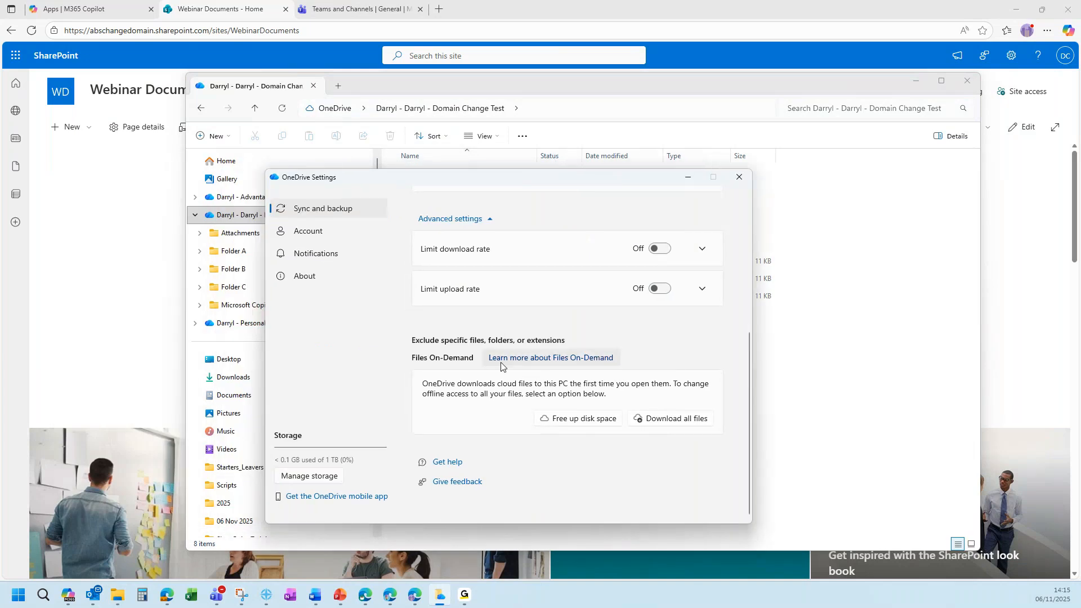
{"action": "scroll", "coordinate": [493, 338], "scroll_direction": "up", "scroll_amount": 5}
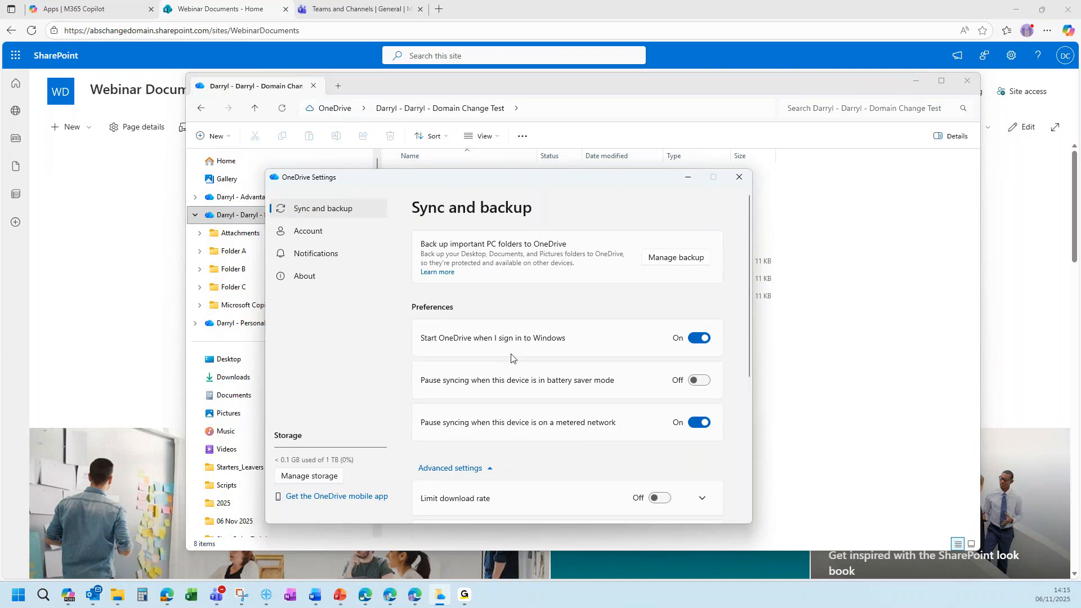
{"action": "scroll", "coordinate": [512, 338], "scroll_direction": "down", "scroll_amount": 3}
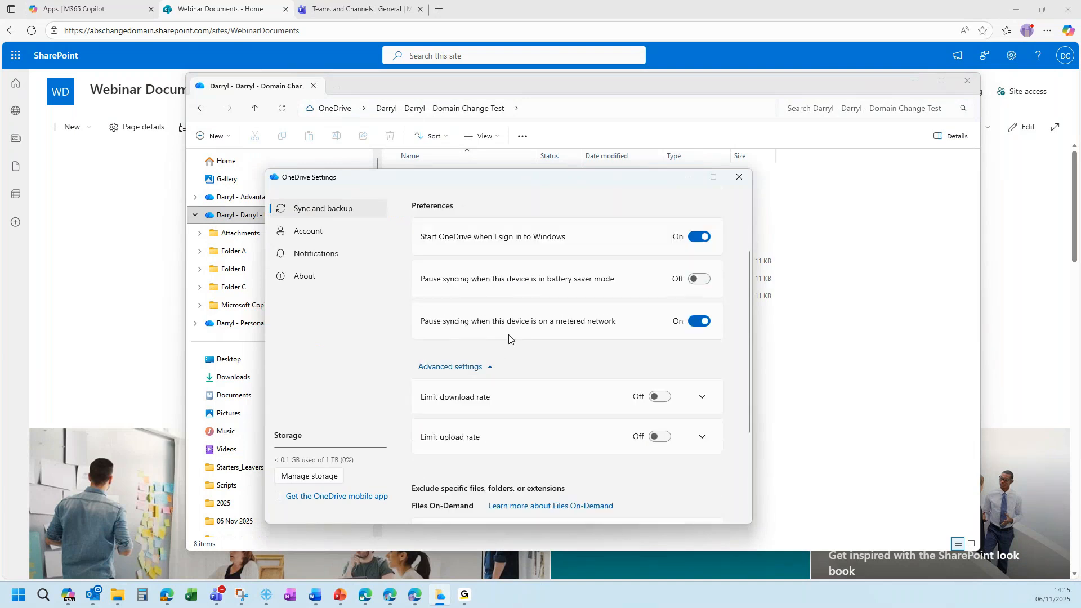
{"action": "scroll", "coordinate": [589, 388], "scroll_direction": "down", "scroll_amount": 4}
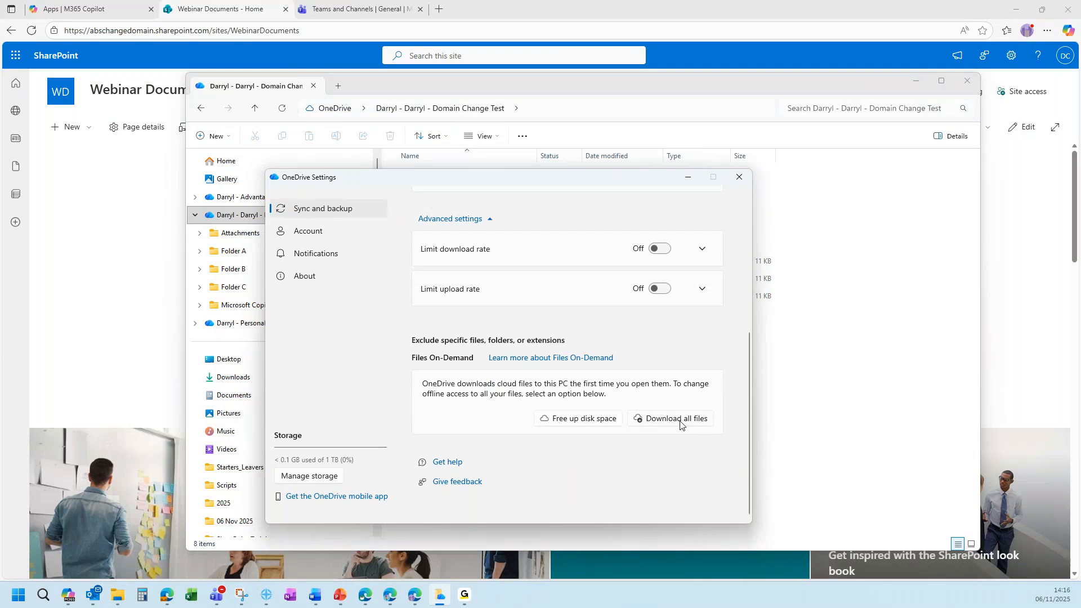
{"action": "key", "text": "alt+Tab"}
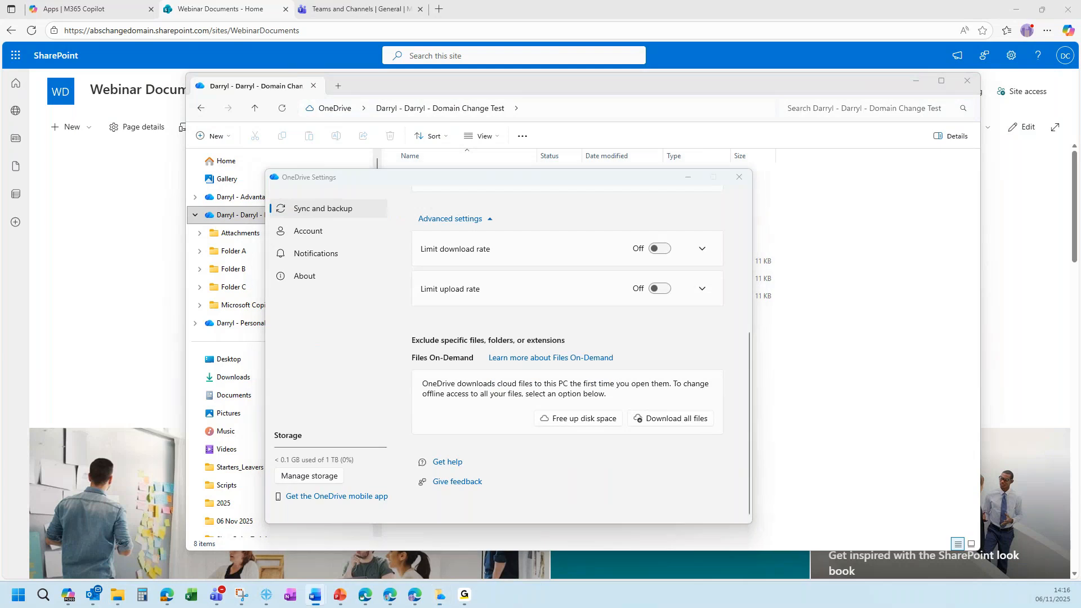
{"action": "key", "text": "alt+Tab"}
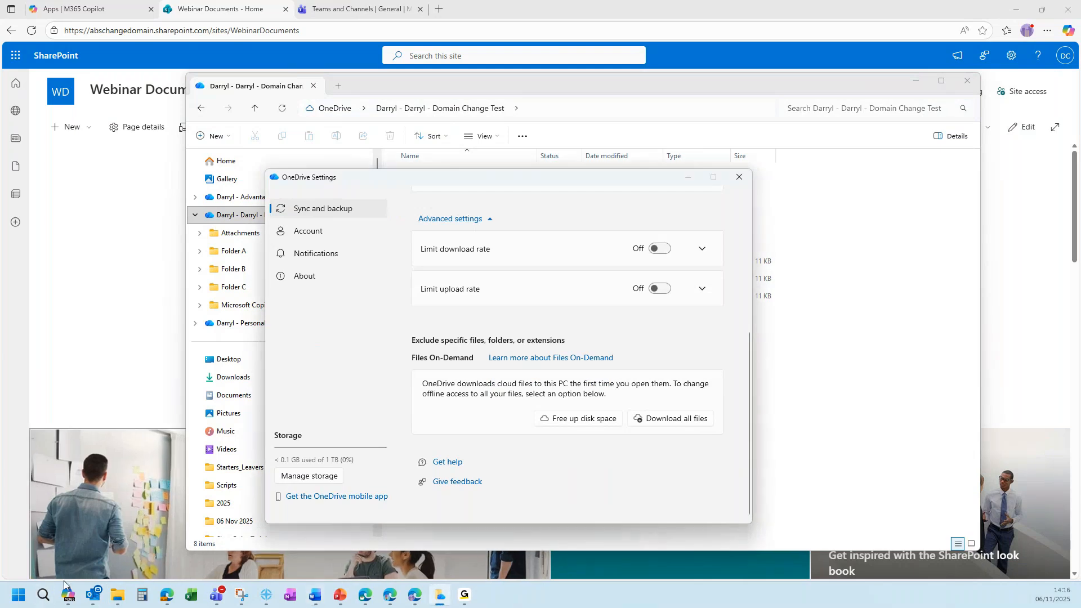
{"action": "left_click", "coordinate": [740, 177]}
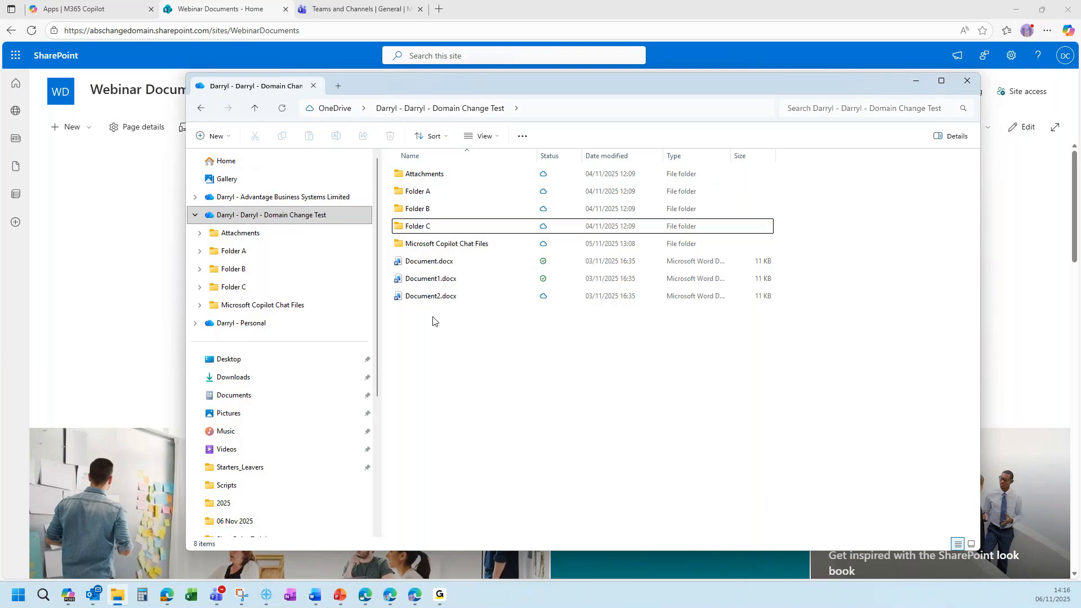
Set Document.docx's share link to People you choose, Can edit, expiring Monday, Nov 10, 2025.
{"action": "right_click", "coordinate": [427, 262]}
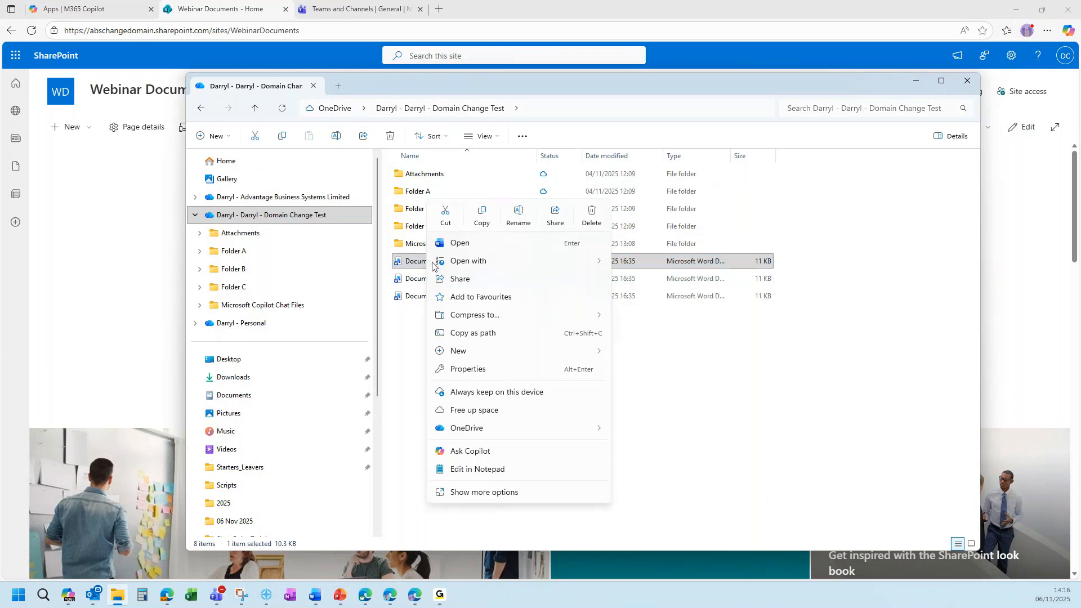
{"action": "left_click", "coordinate": [493, 280]}
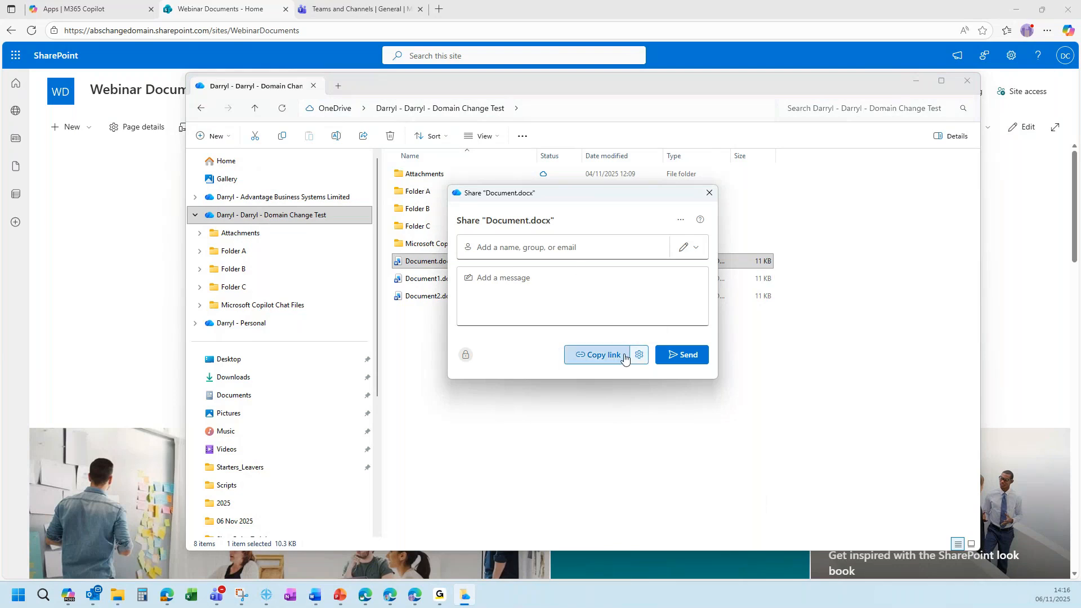
{"action": "left_click", "coordinate": [642, 357]}
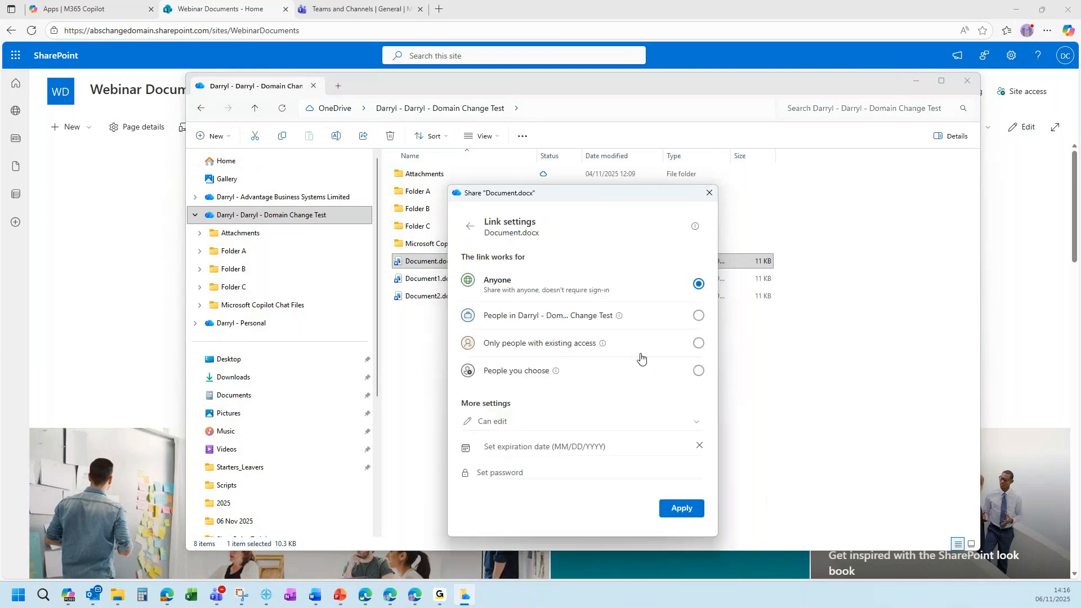
{"action": "left_click_drag", "start_coordinate": [575, 192], "coordinate": [541, 157]}
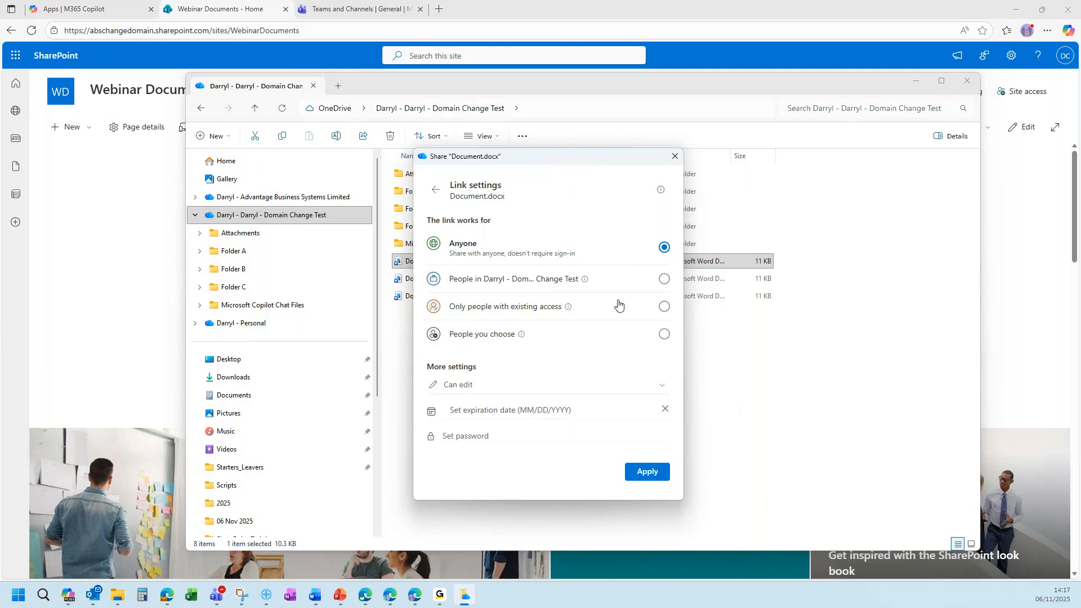
{"action": "left_click", "coordinate": [665, 334]}
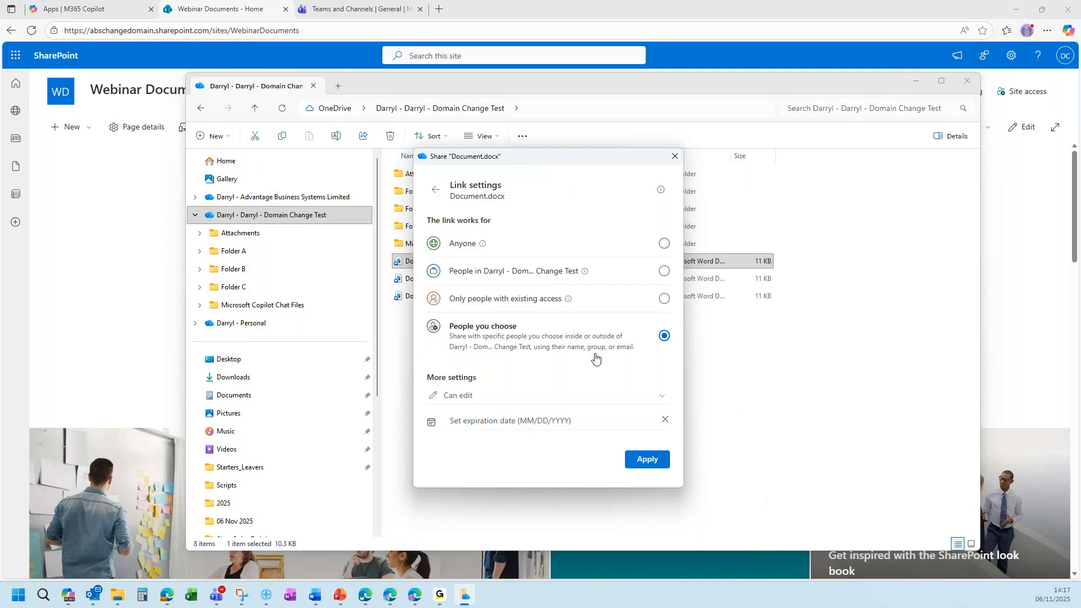
{"action": "left_click", "coordinate": [657, 400]}
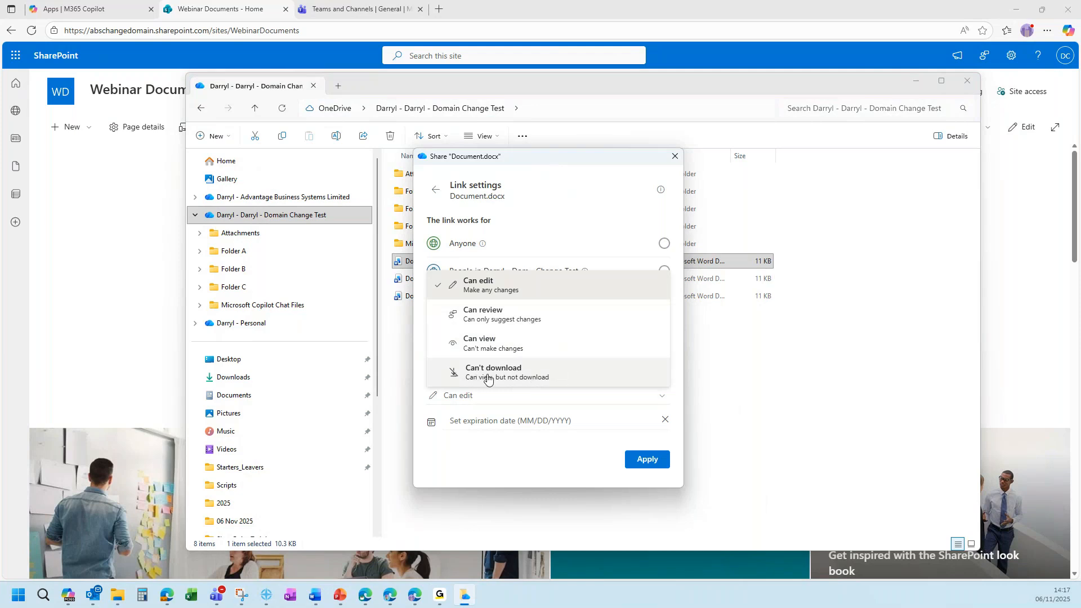
{"action": "left_click", "coordinate": [554, 448]}
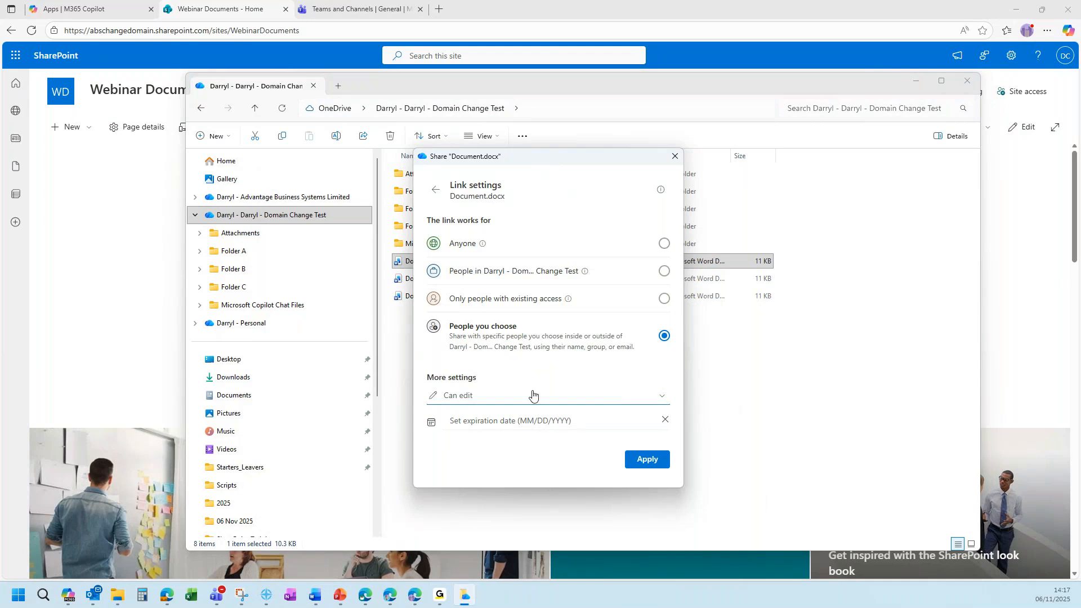
{"action": "left_click", "coordinate": [580, 426]}
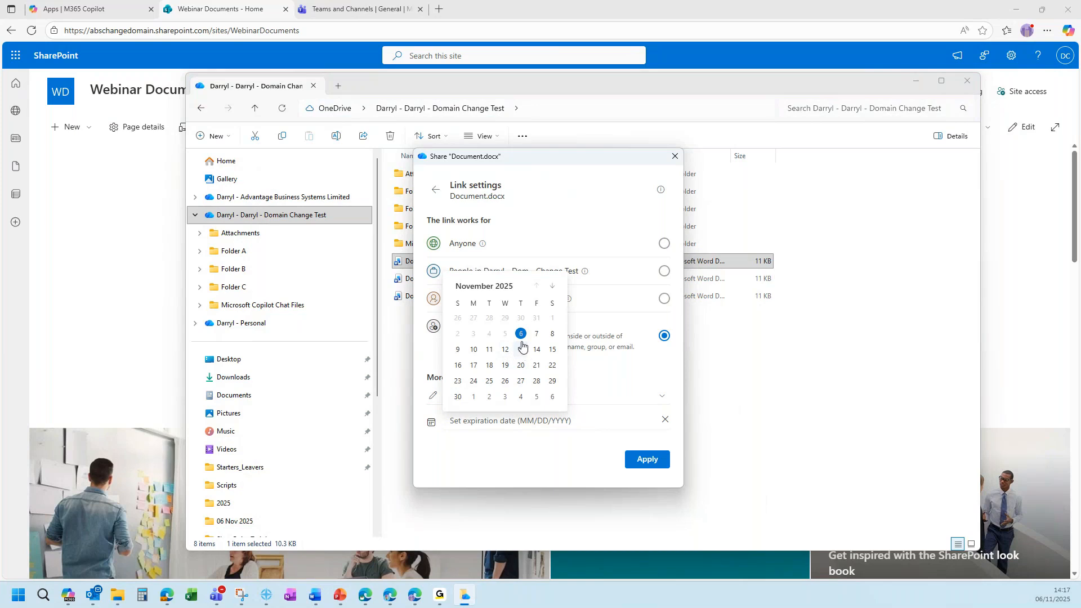
{"action": "left_click", "coordinate": [474, 349]}
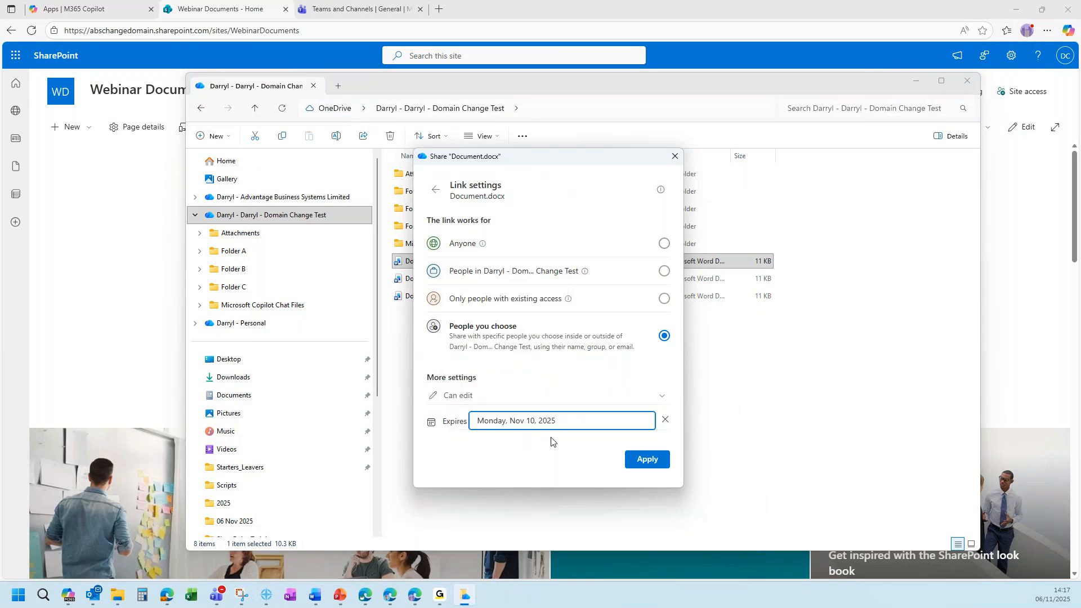
{"action": "left_click", "coordinate": [639, 461]}
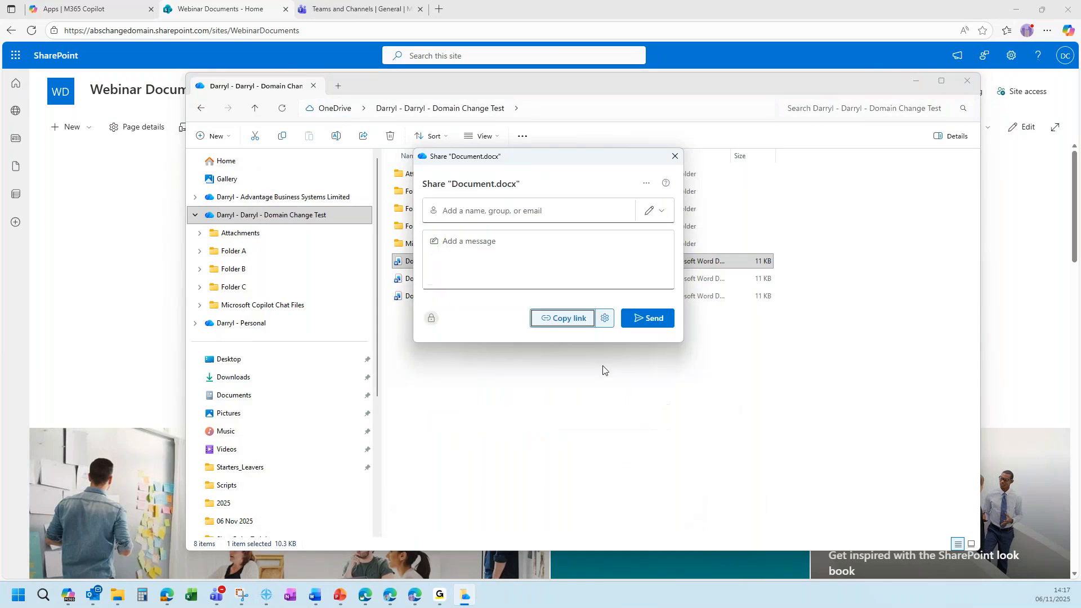
Add the matching colleague as recipient, copy the Document.docx link, and close without sending.
{"action": "left_click", "coordinate": [504, 211]}
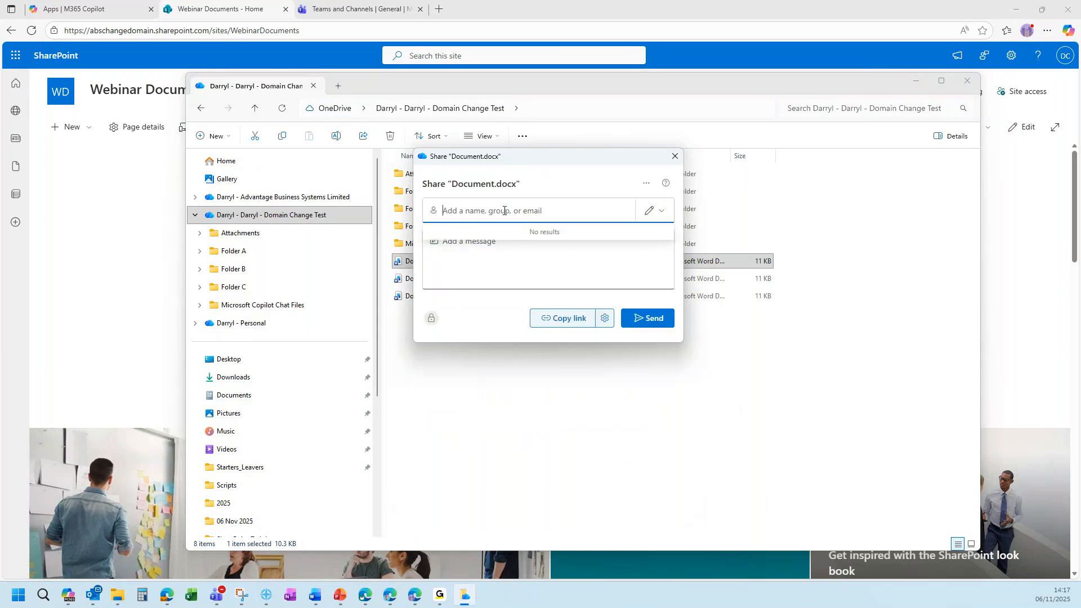
{"action": "type", "text": "vicky"}
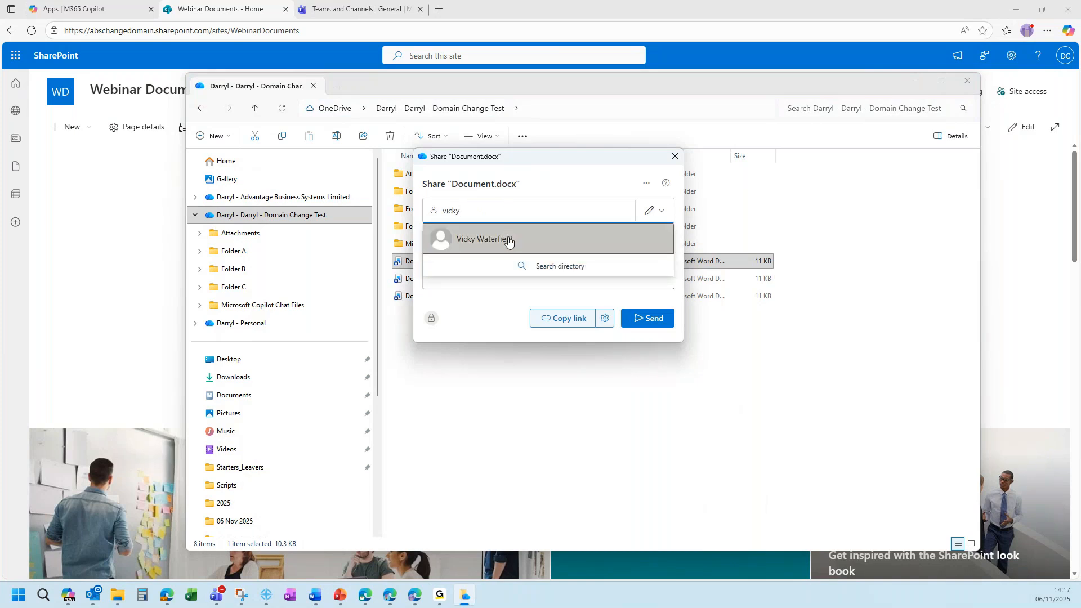
{"action": "left_click", "coordinate": [508, 241]}
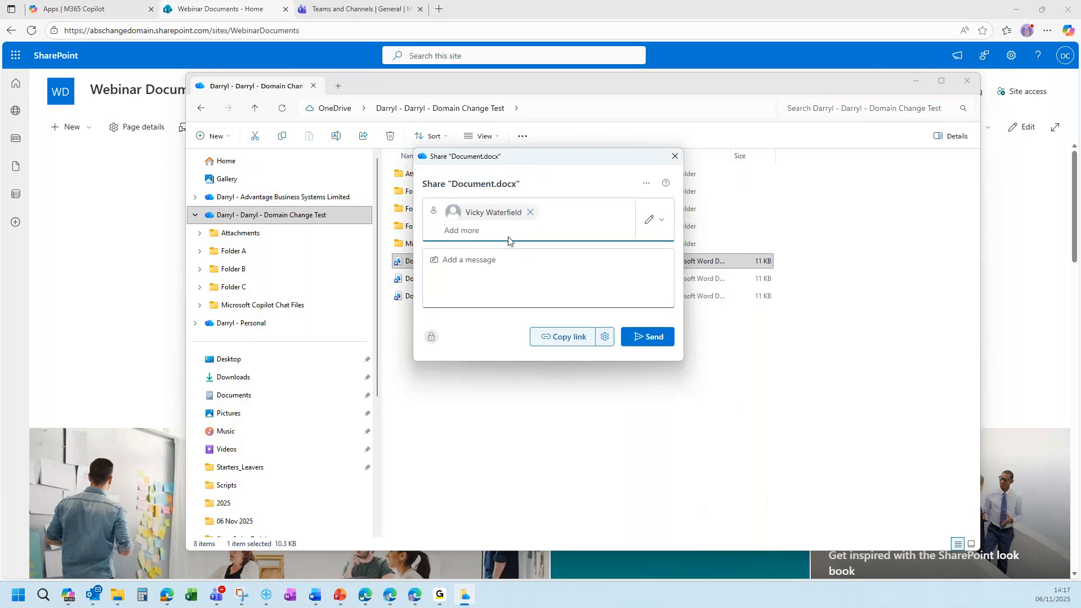
{"action": "left_click", "coordinate": [564, 340]}
{"action": "left_click", "coordinate": [676, 156]}
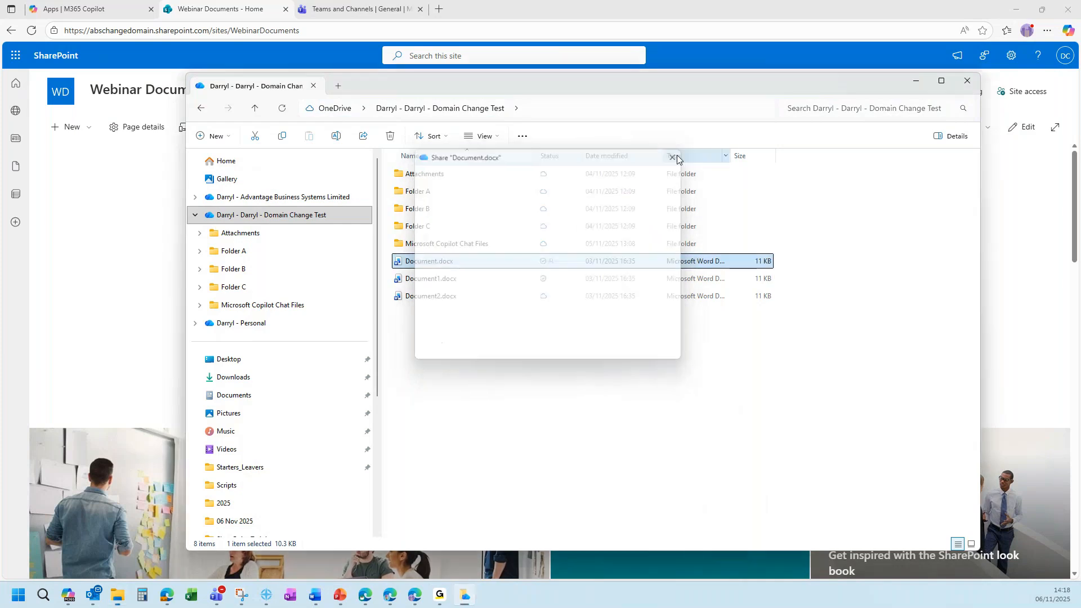
Clear the file selection in the Domain Change Test folder listing.
{"action": "left_click", "coordinate": [559, 372]}
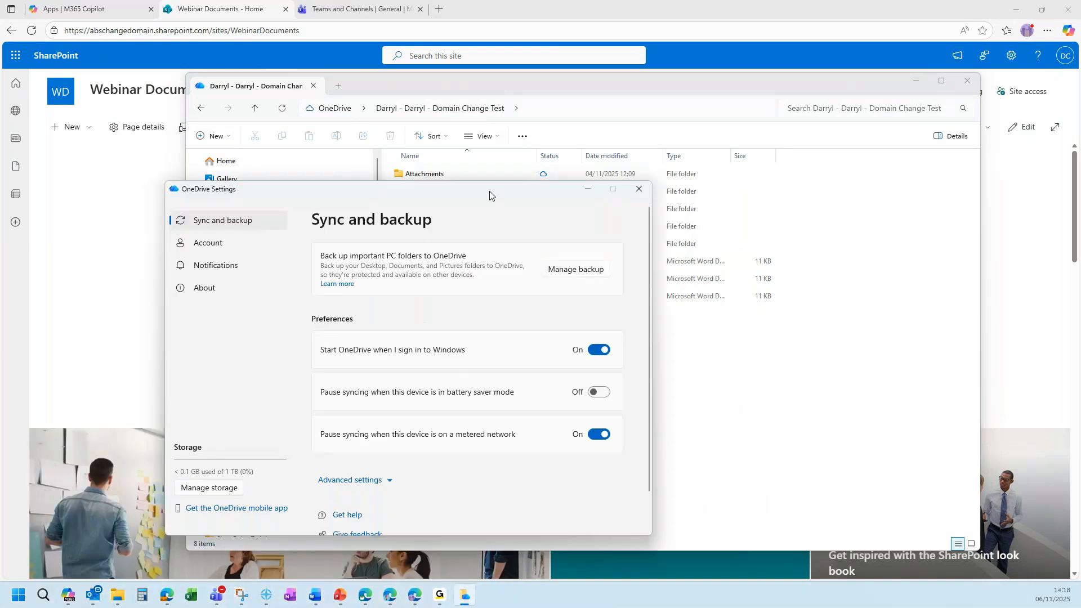
Review PC folder backup, dismiss the backup error window, and close OneDrive Settings.
{"action": "left_click", "coordinate": [642, 225]}
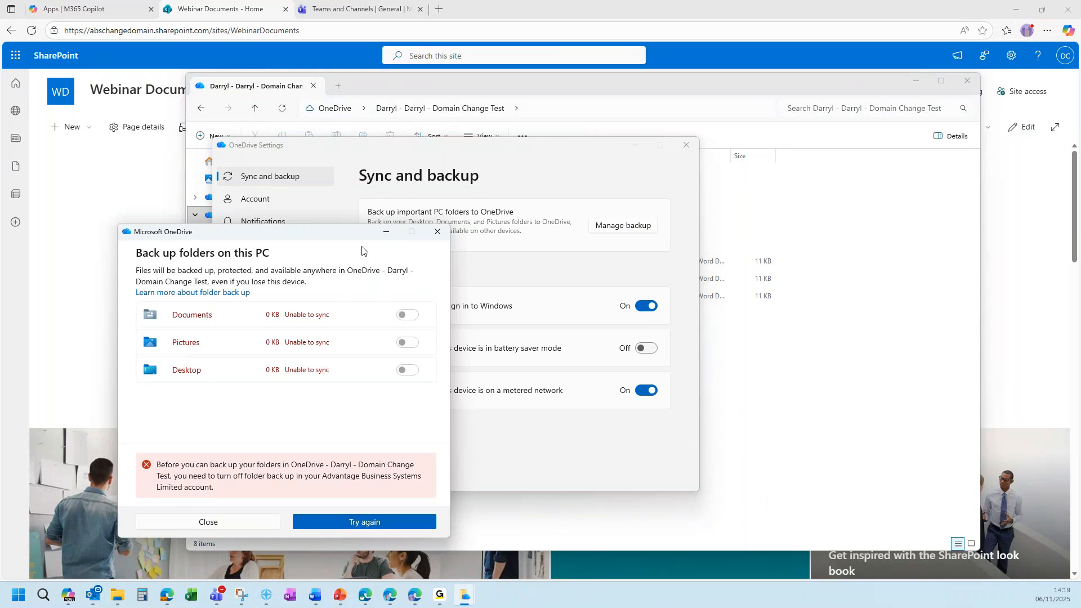
{"action": "left_click", "coordinate": [444, 237]}
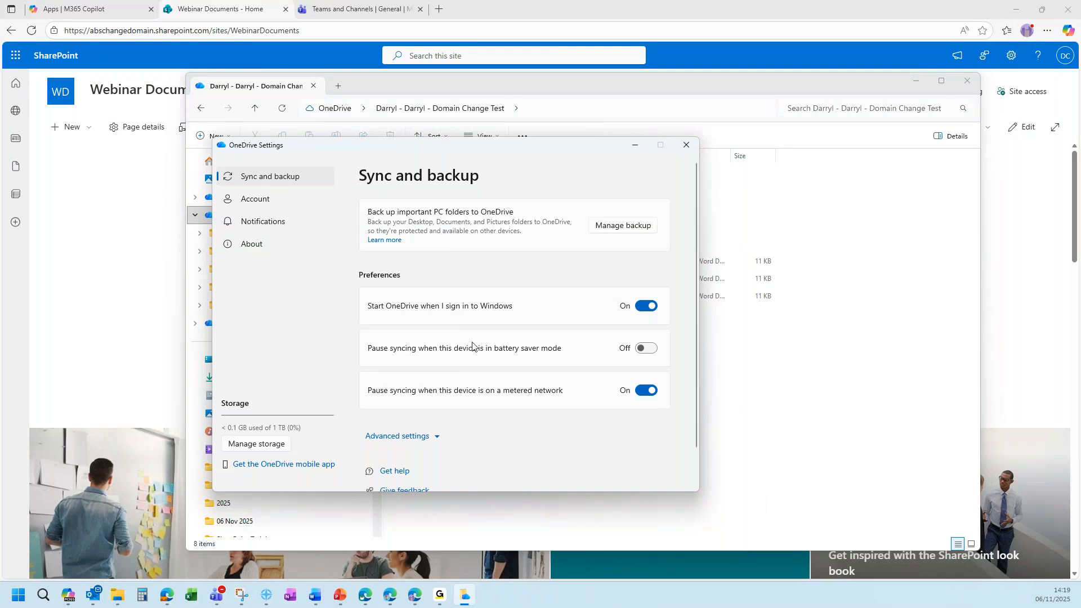
{"action": "left_click_drag", "start_coordinate": [544, 150], "coordinate": [0, 148]}
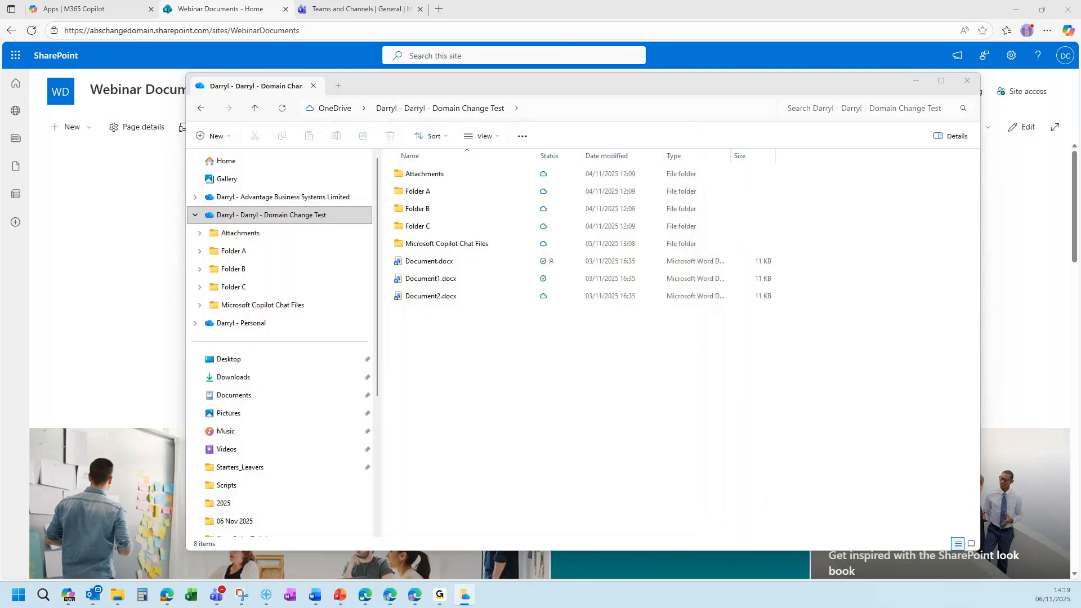
{"action": "key", "text": "alt+F4"}
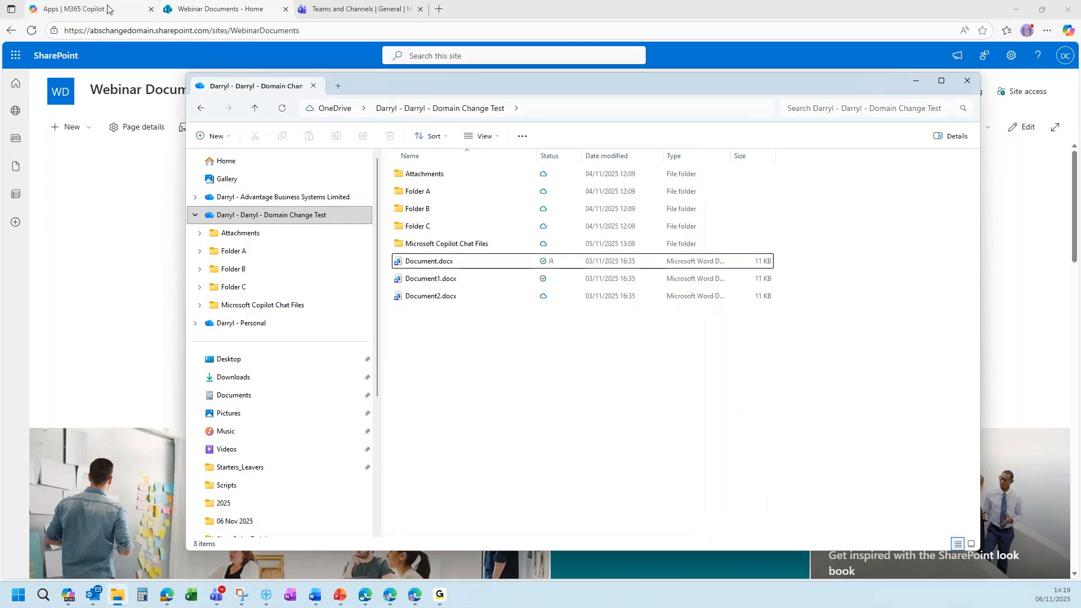
Go from the Microsoft 365 apps page to web OneDrive's Restore your OneDrive page via settings.
{"action": "left_click", "coordinate": [107, 14]}
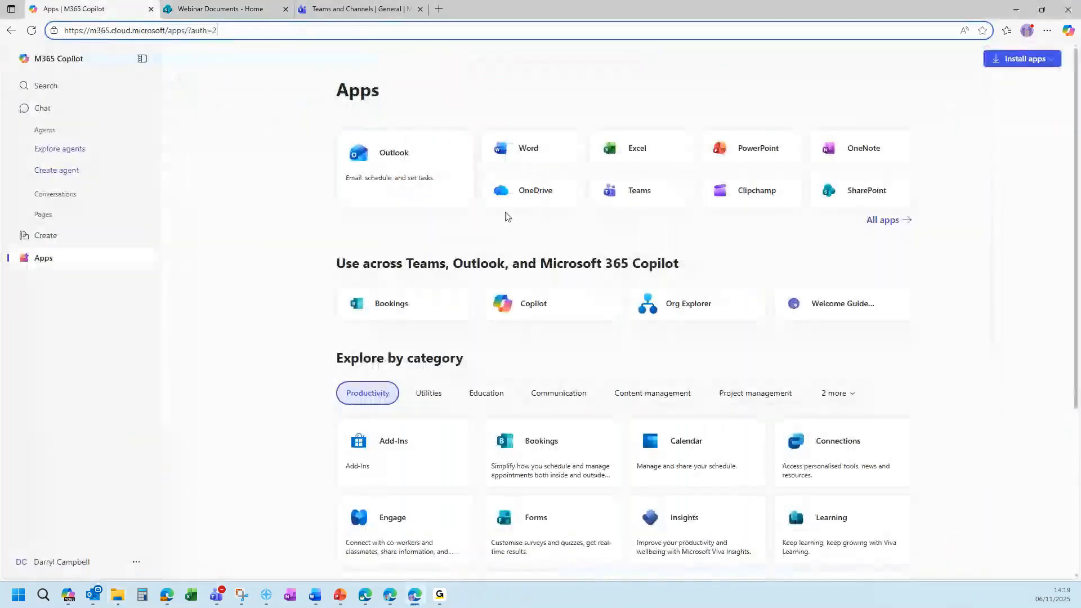
{"action": "left_click", "coordinate": [482, 192]}
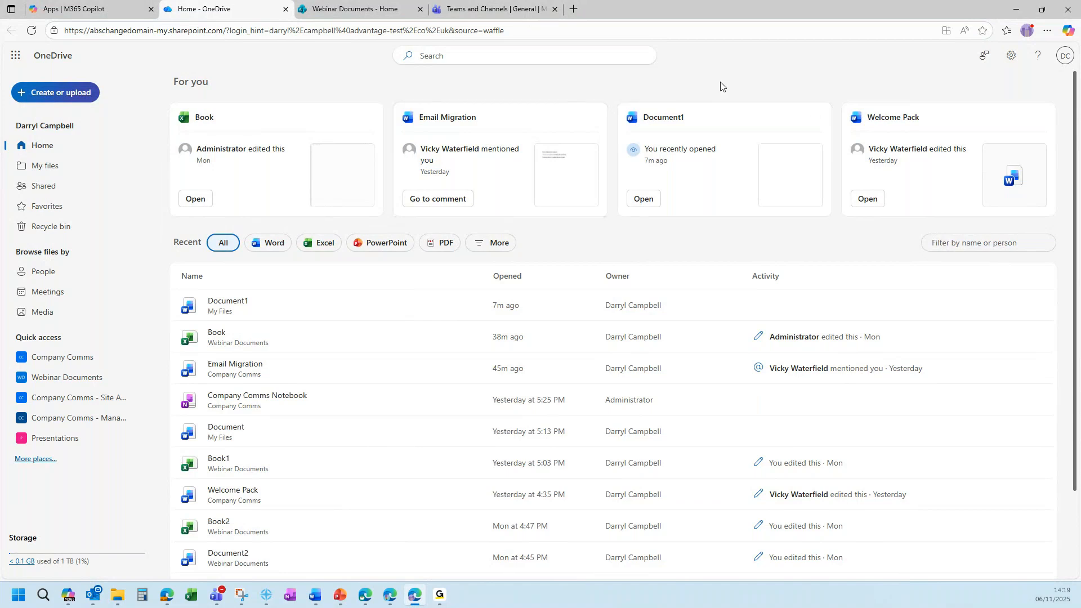
{"action": "left_click", "coordinate": [1012, 57]}
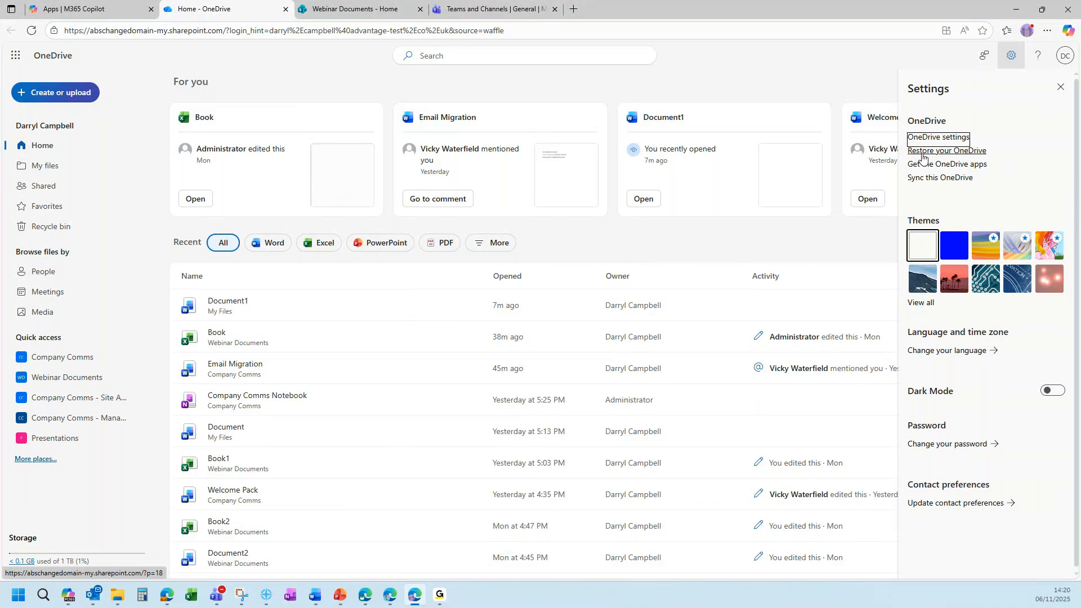
{"action": "left_click", "coordinate": [961, 156]}
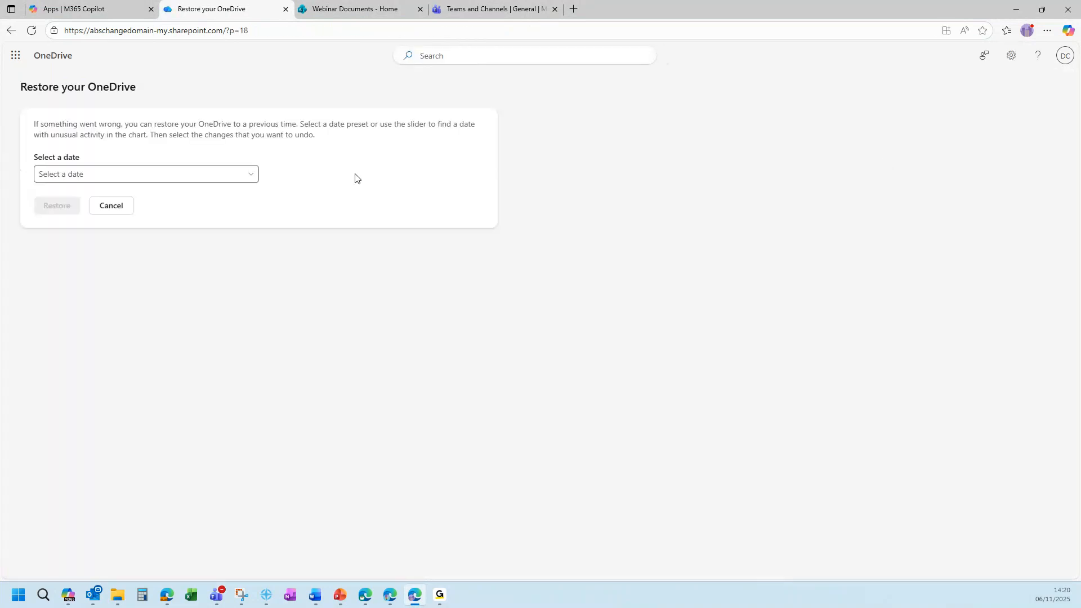
Preview a restore with Custom date and time set to One week ago, then go back unrestored.
{"action": "left_click", "coordinate": [246, 179]}
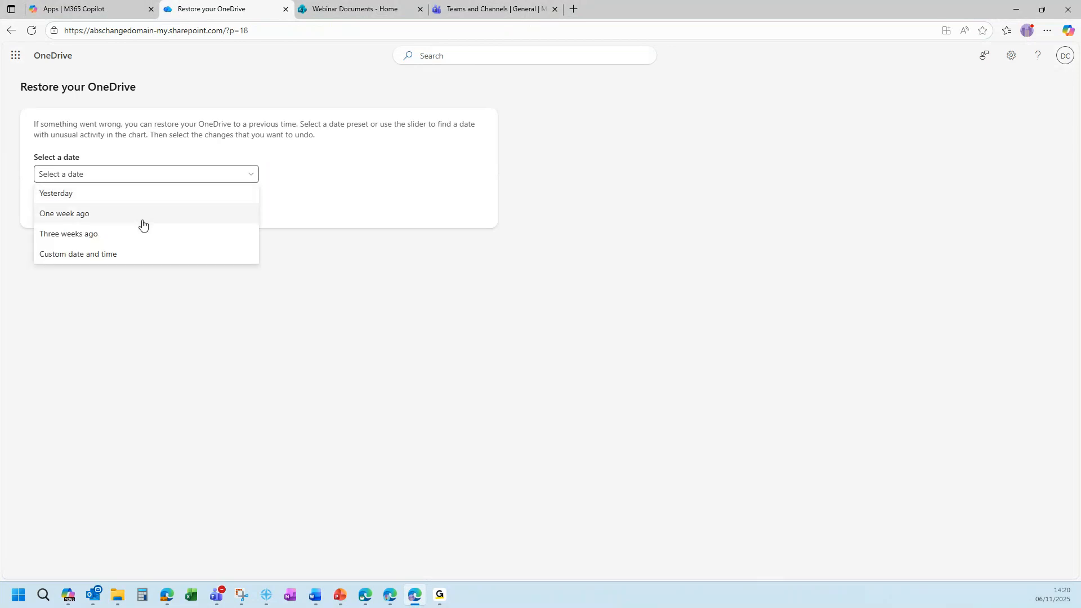
{"action": "left_click", "coordinate": [125, 257]}
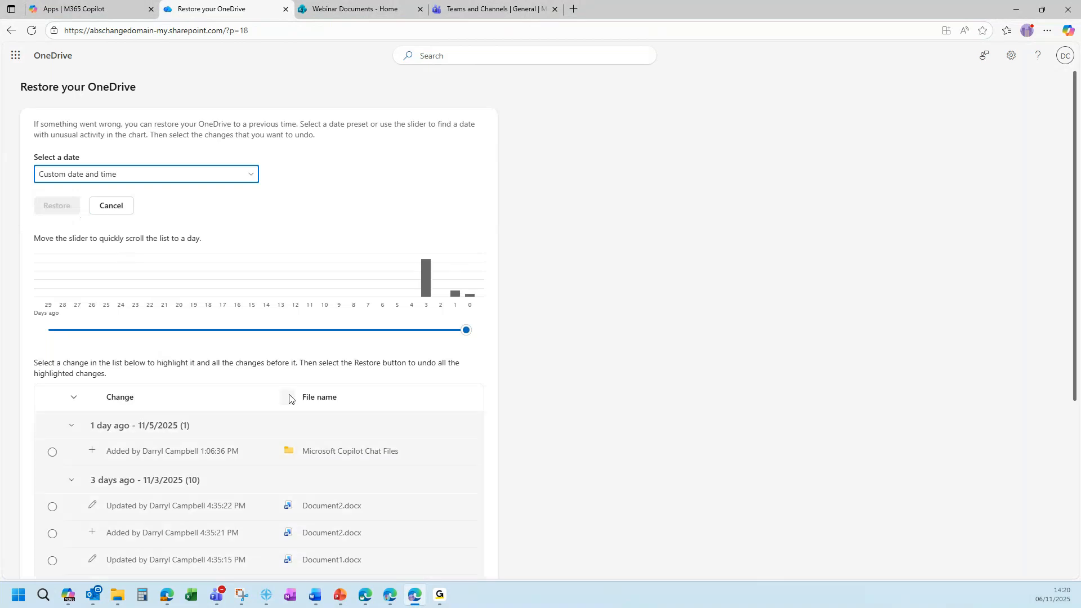
{"action": "scroll", "coordinate": [420, 420], "scroll_direction": "down", "scroll_amount": 2}
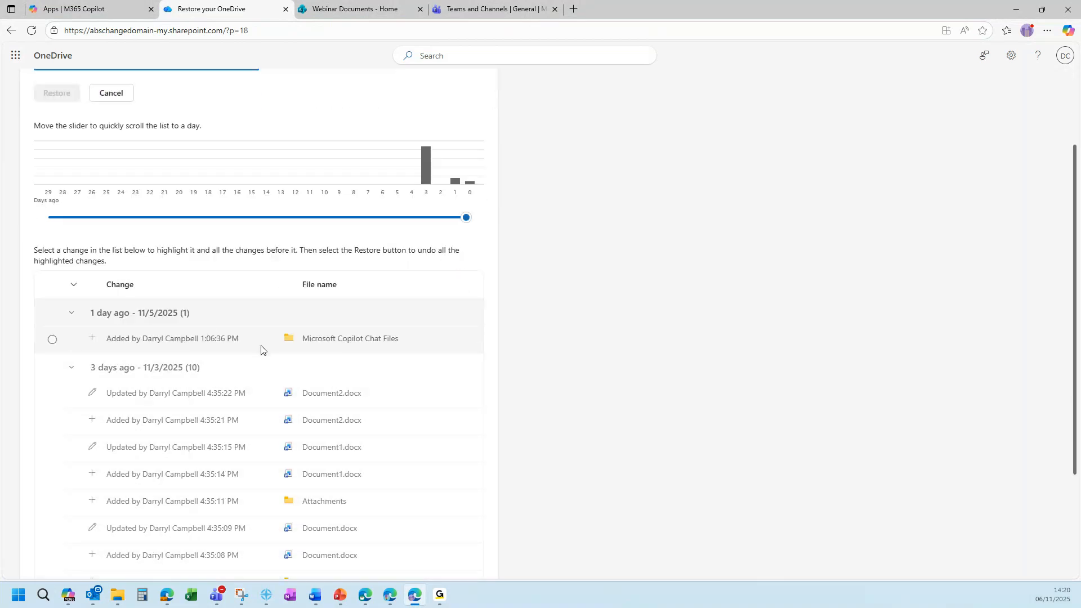
{"action": "scroll", "coordinate": [261, 349], "scroll_direction": "down", "scroll_amount": 1}
{"action": "scroll", "coordinate": [560, 353], "scroll_direction": "up", "scroll_amount": 3}
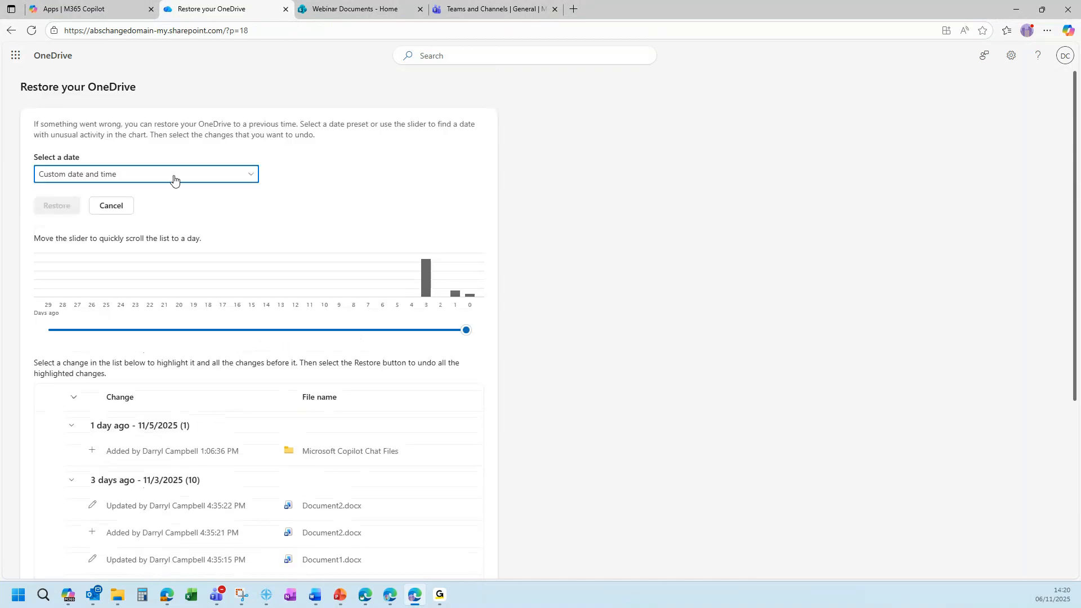
{"action": "left_click", "coordinate": [172, 176]}
{"action": "left_click", "coordinate": [72, 218]}
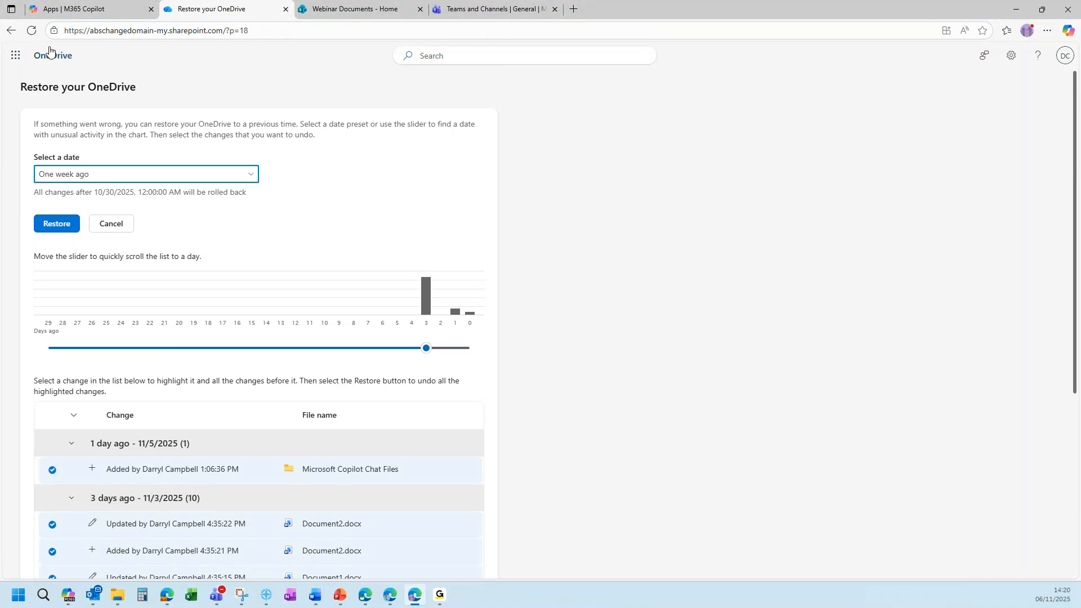
{"action": "left_click", "coordinate": [12, 31]}
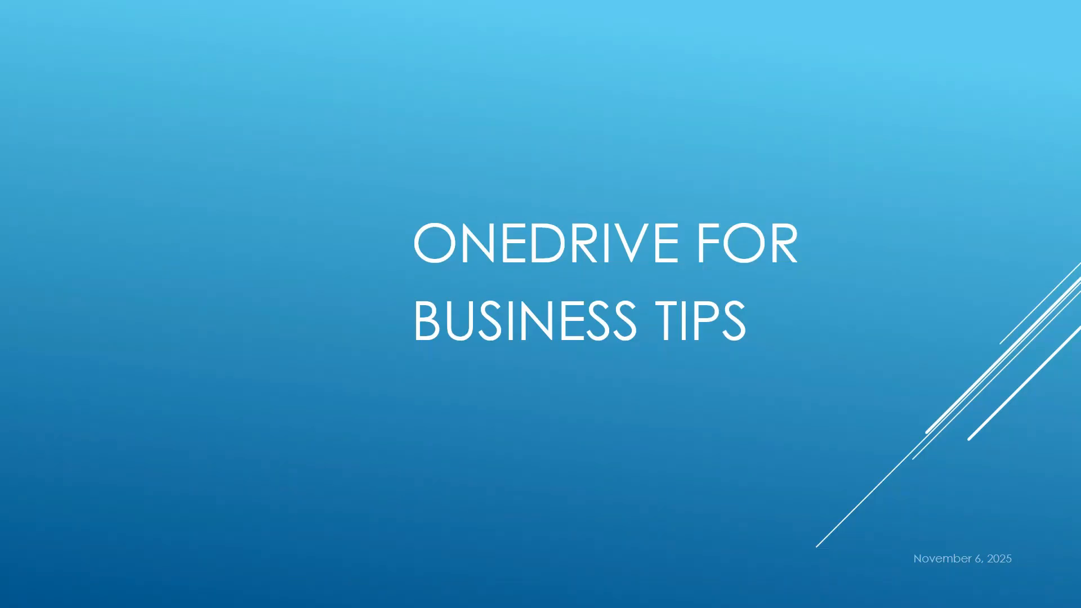
Advance the slideshow one slide to Teams Channels Insights.
{"action": "left_click", "coordinate": [276, 369]}
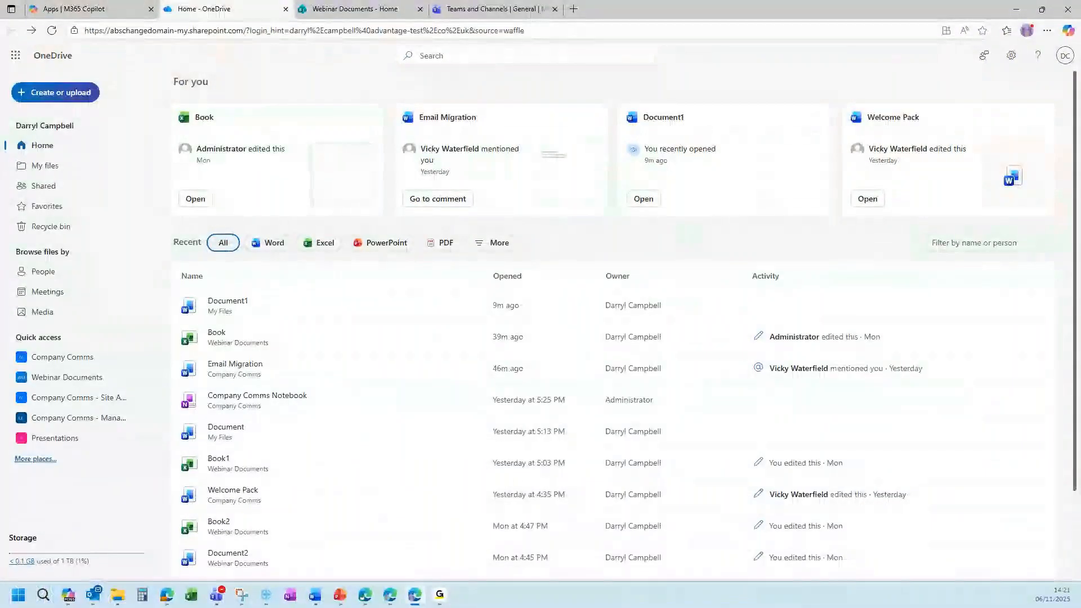
Switch to the browser tab showing the Company Comms General channel in Teams.
{"action": "left_click", "coordinate": [488, 11]}
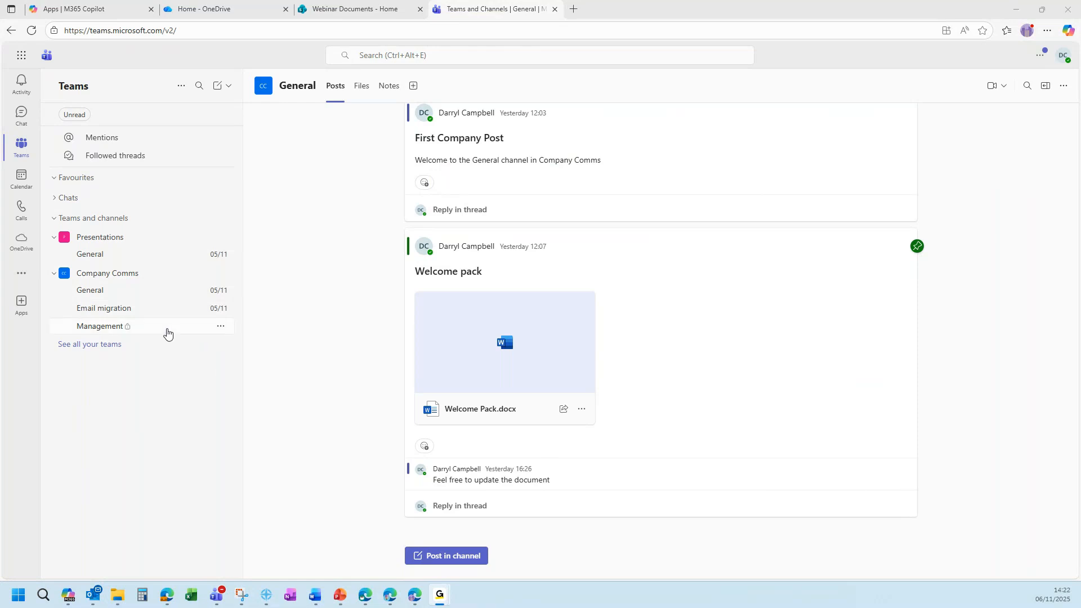
Look through the Email migration and Management channels, then view Email migration's Files listing Email Migration.docx.
{"action": "left_click", "coordinate": [139, 298]}
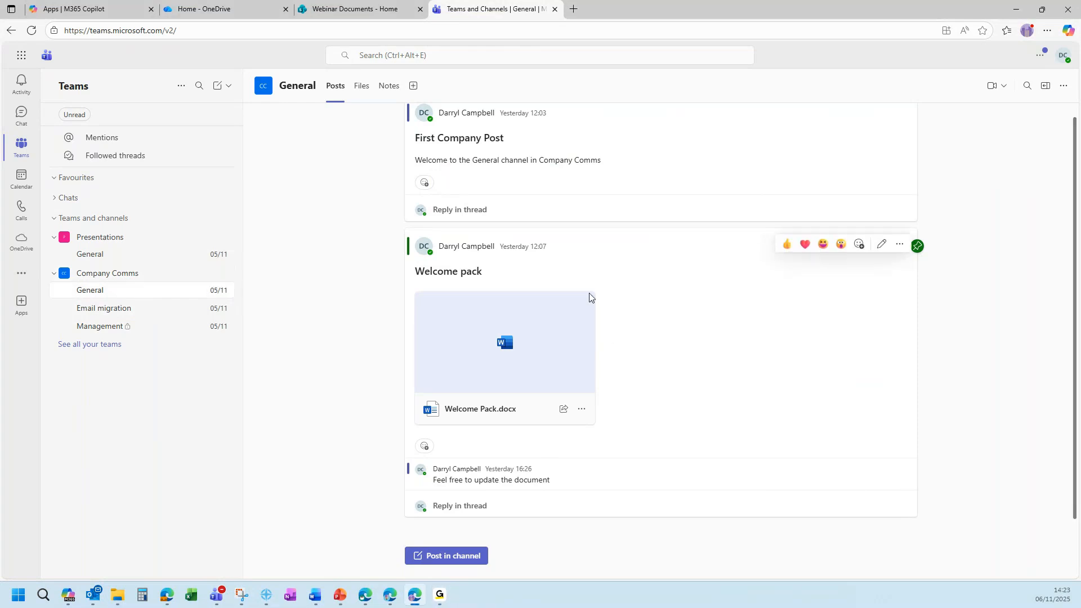
{"action": "left_click", "coordinate": [140, 309]}
{"action": "mouse_move", "coordinate": [642, 258]}
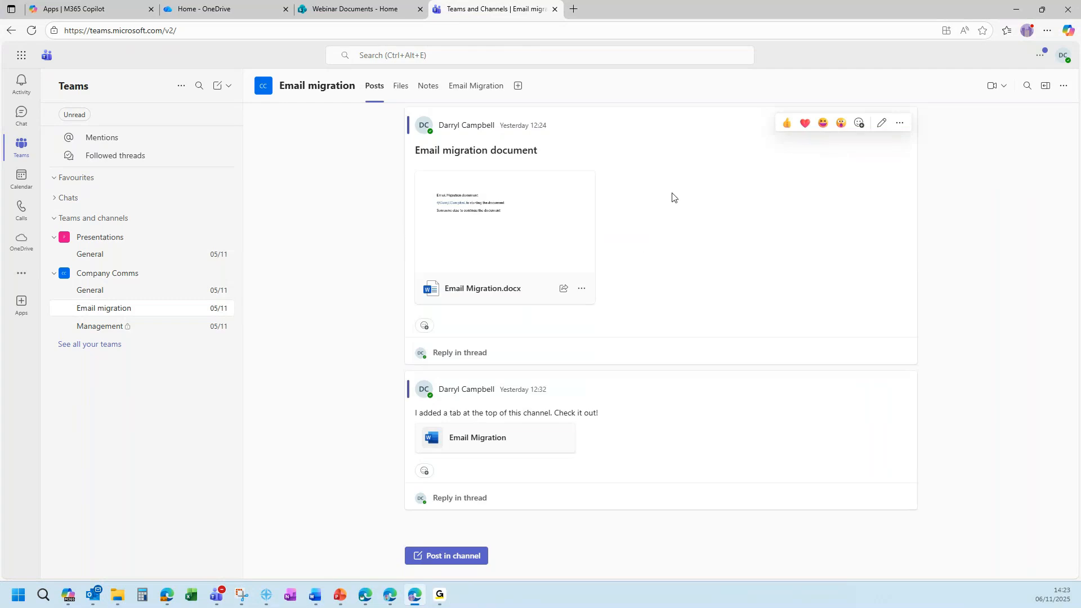
{"action": "left_click", "coordinate": [151, 334]}
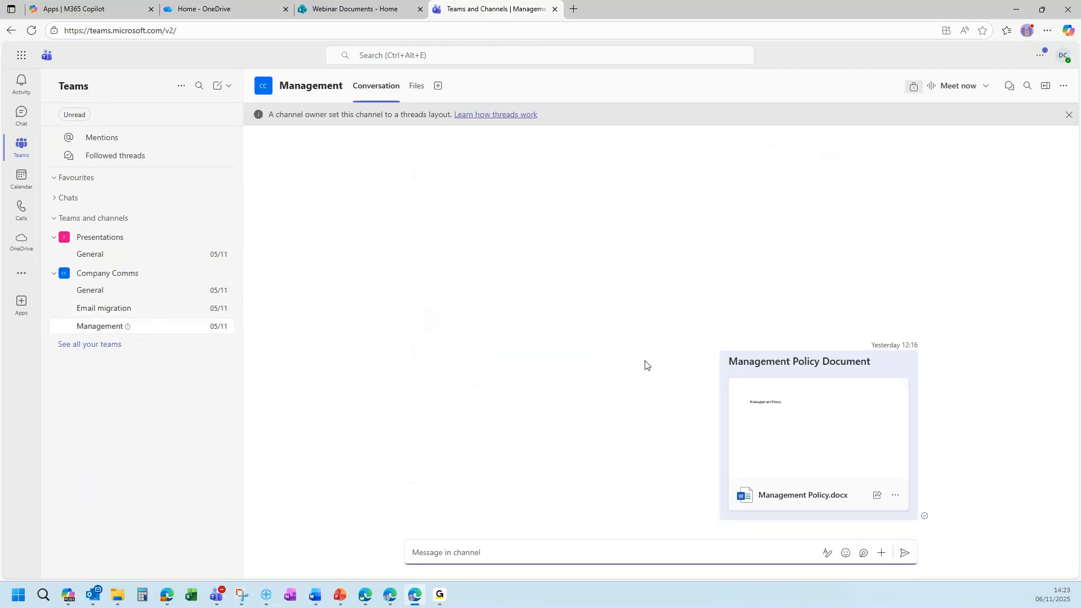
{"action": "left_click", "coordinate": [142, 311]}
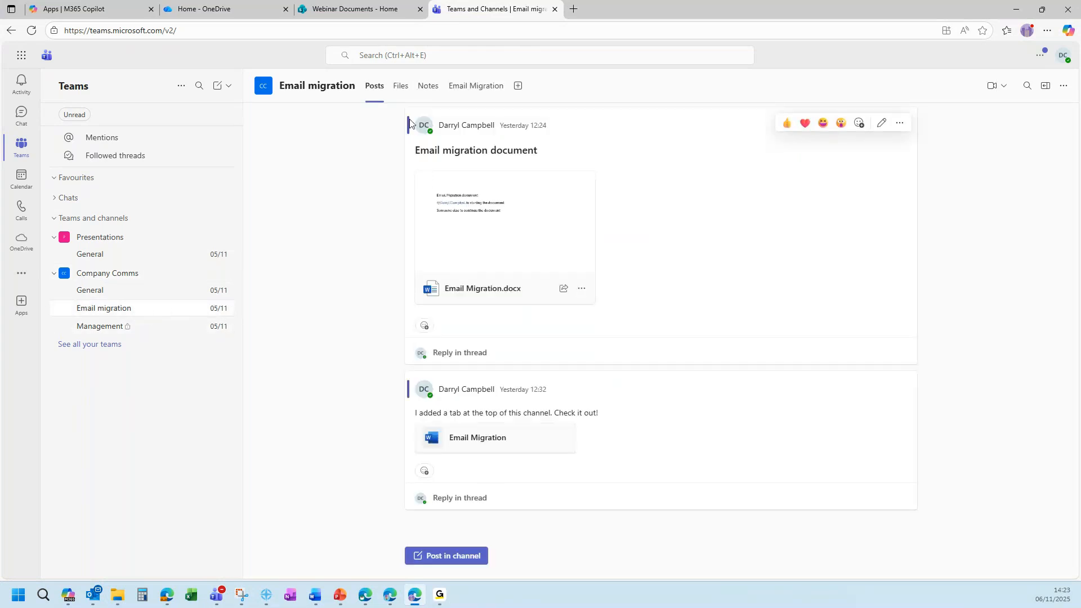
{"action": "left_click", "coordinate": [401, 90]}
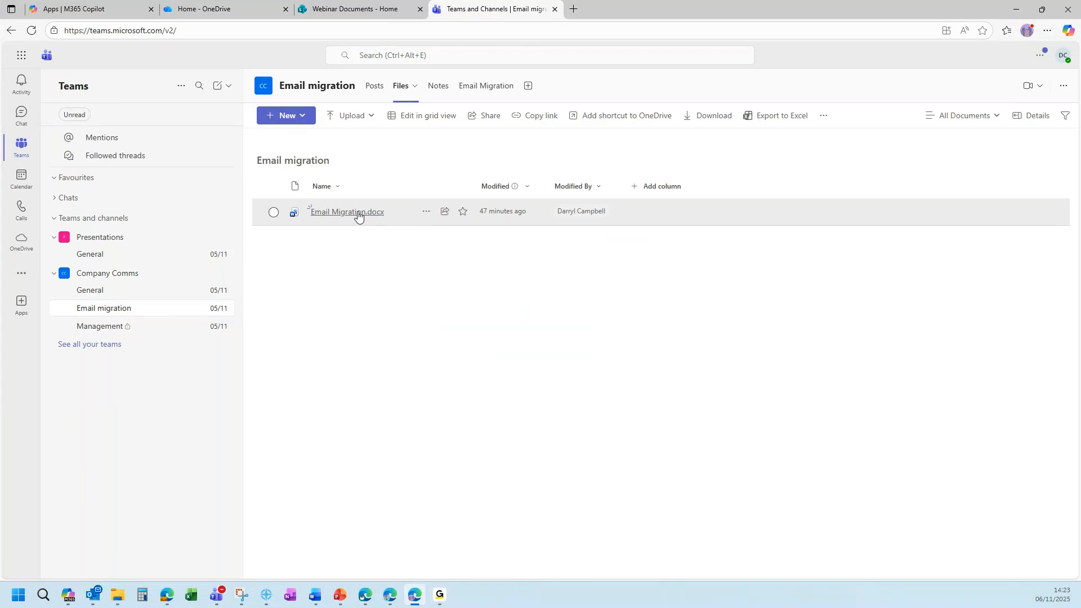
From General's Files, go up to Documents and into In channels > Email migration folder.
{"action": "left_click", "coordinate": [123, 291]}
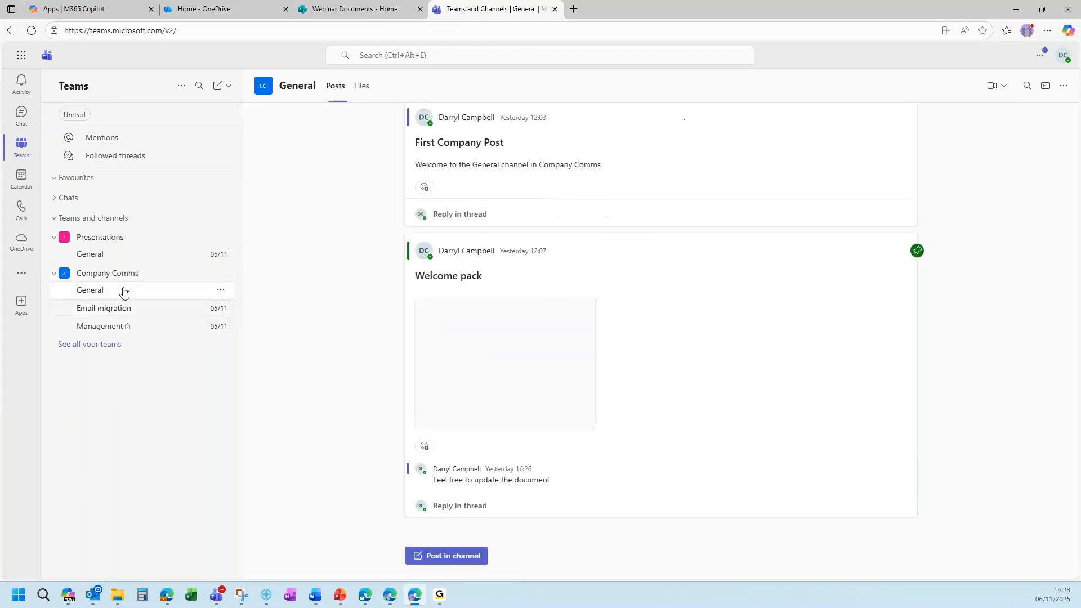
{"action": "left_click", "coordinate": [367, 89]}
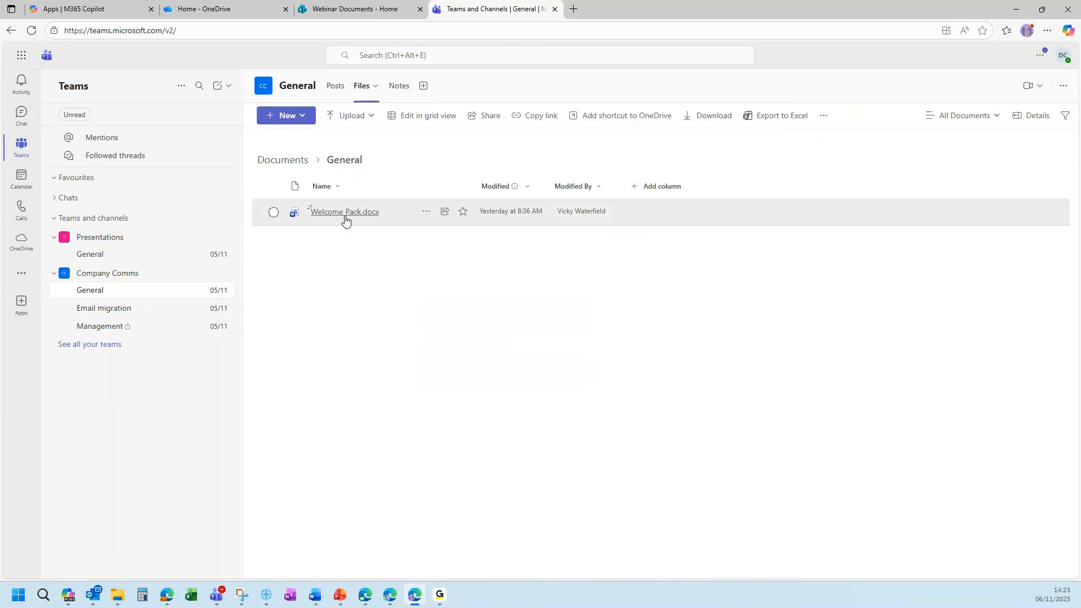
{"action": "left_click", "coordinate": [298, 162]}
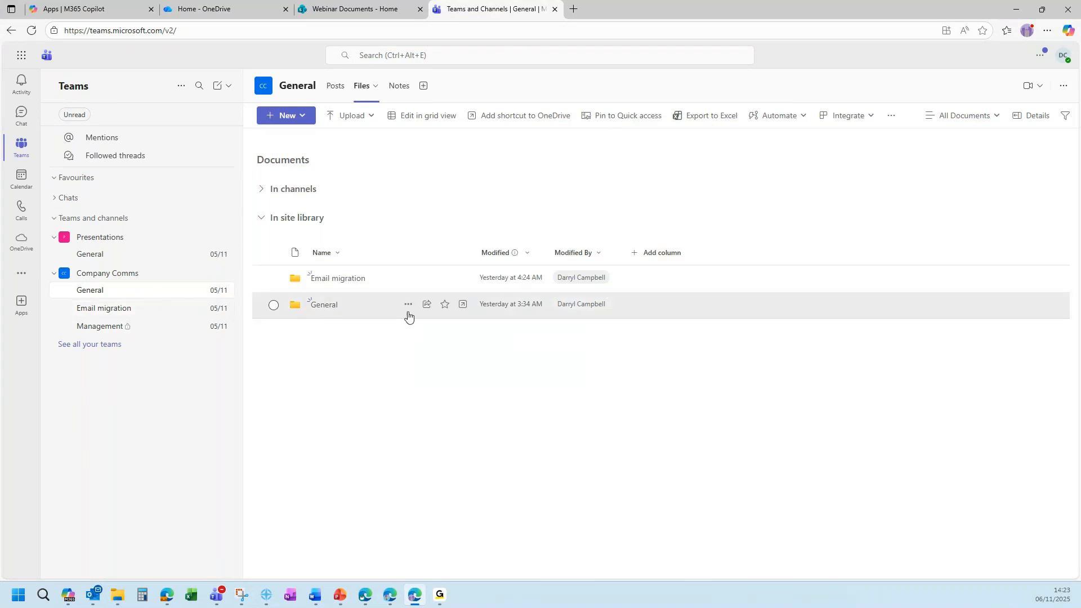
{"action": "left_click", "coordinate": [261, 192]}
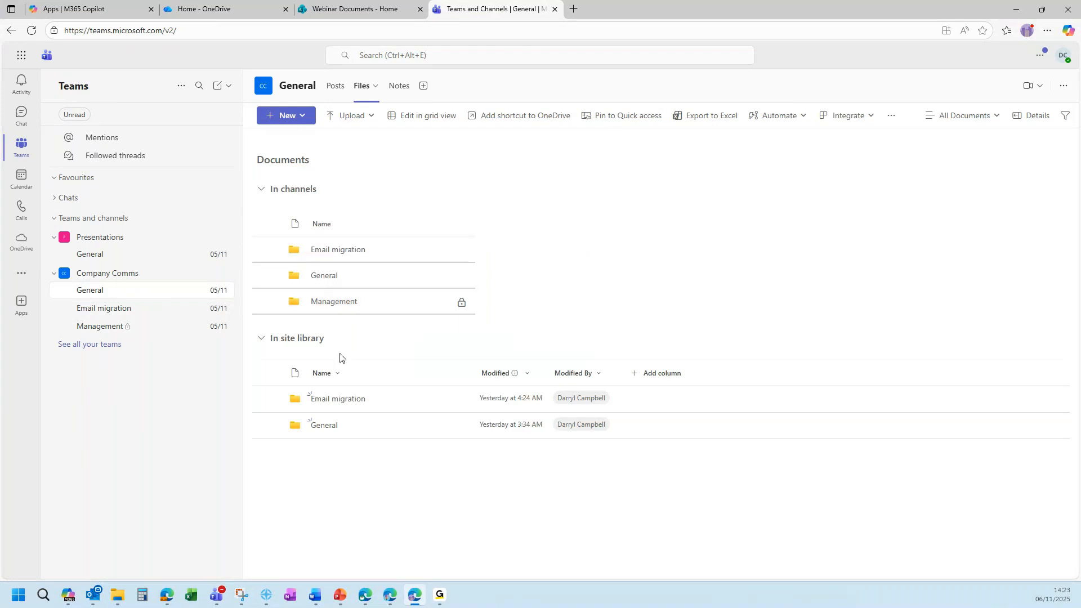
{"action": "left_click", "coordinate": [377, 397]}
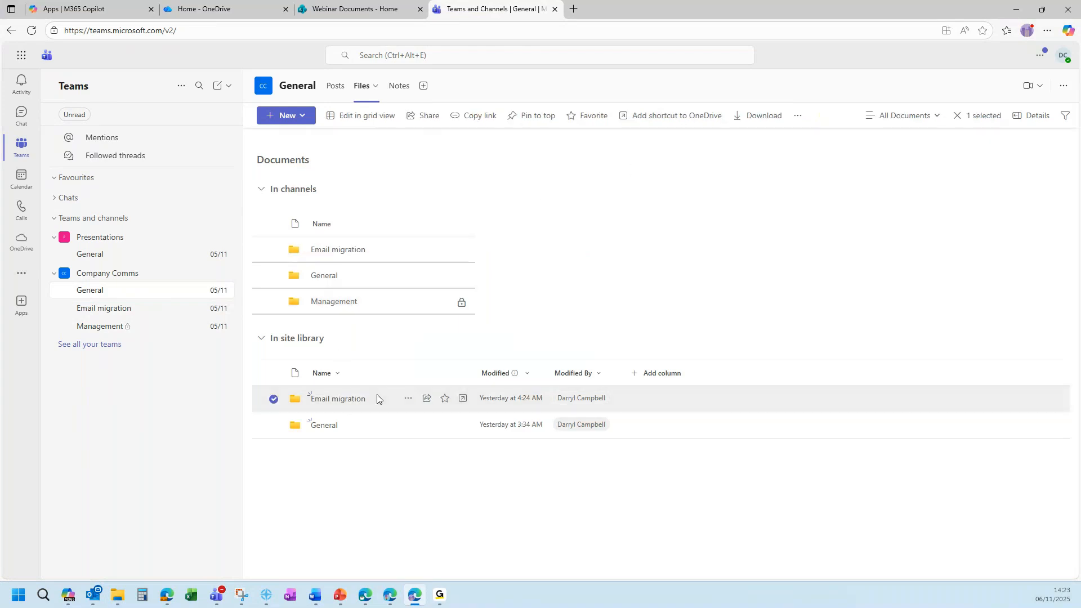
{"action": "left_click", "coordinate": [341, 404]}
{"action": "left_click", "coordinate": [824, 115]}
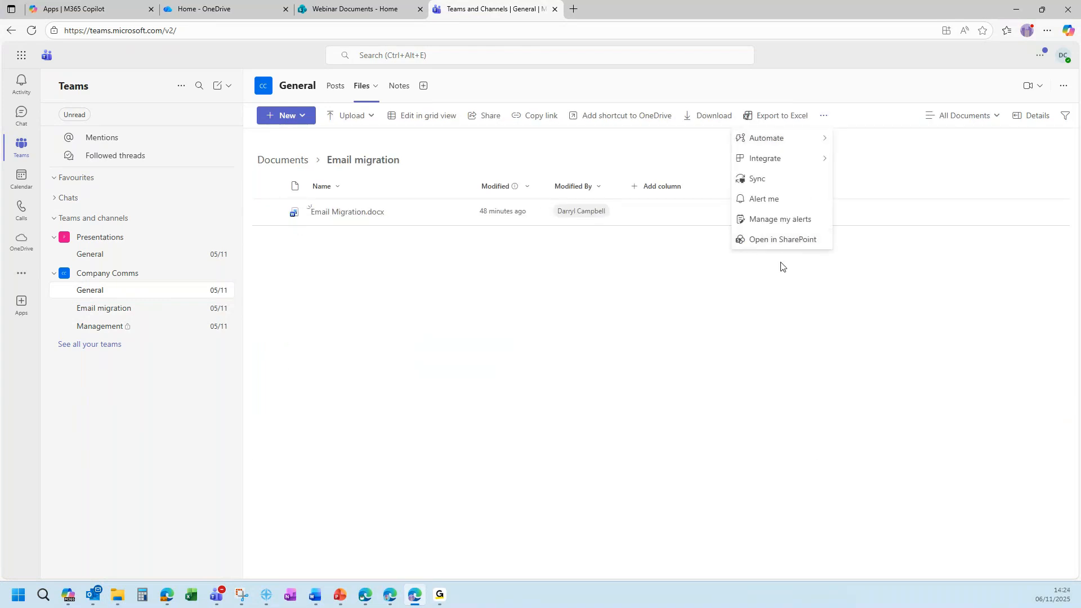
Open the library in SharePoint, look inside the Management channel folder, then return to Teams.
{"action": "left_click", "coordinate": [785, 242]}
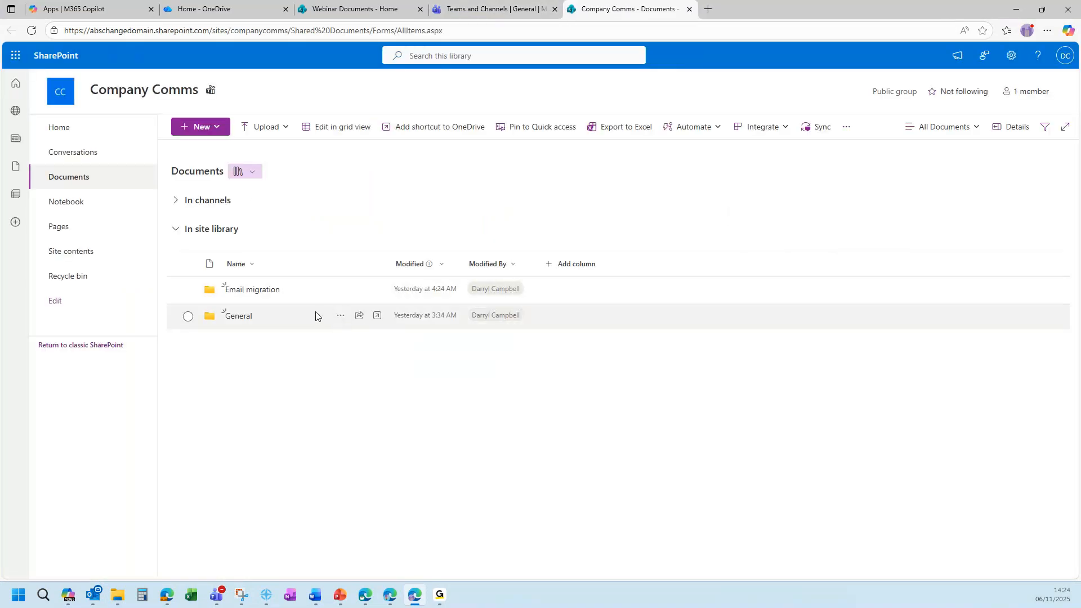
{"action": "left_click", "coordinate": [175, 202]}
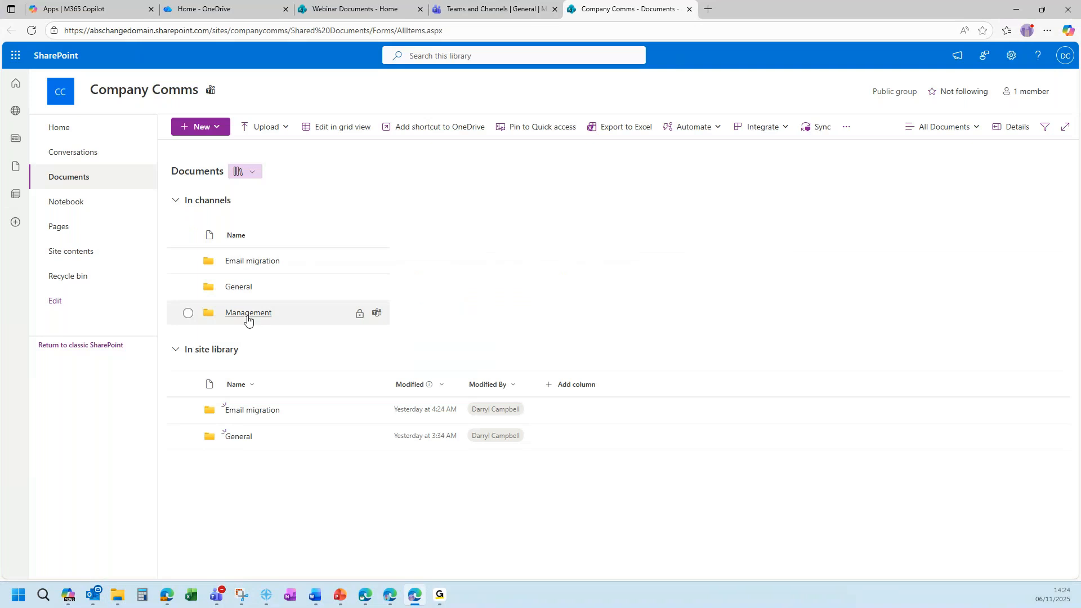
{"action": "left_click", "coordinate": [248, 313]}
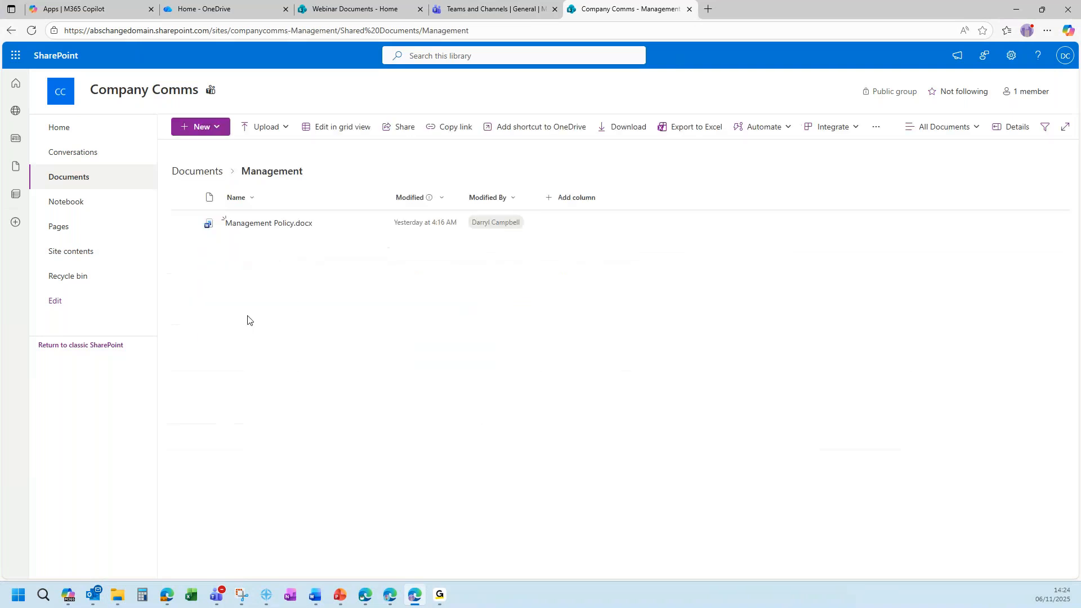
{"action": "left_click", "coordinate": [201, 175]}
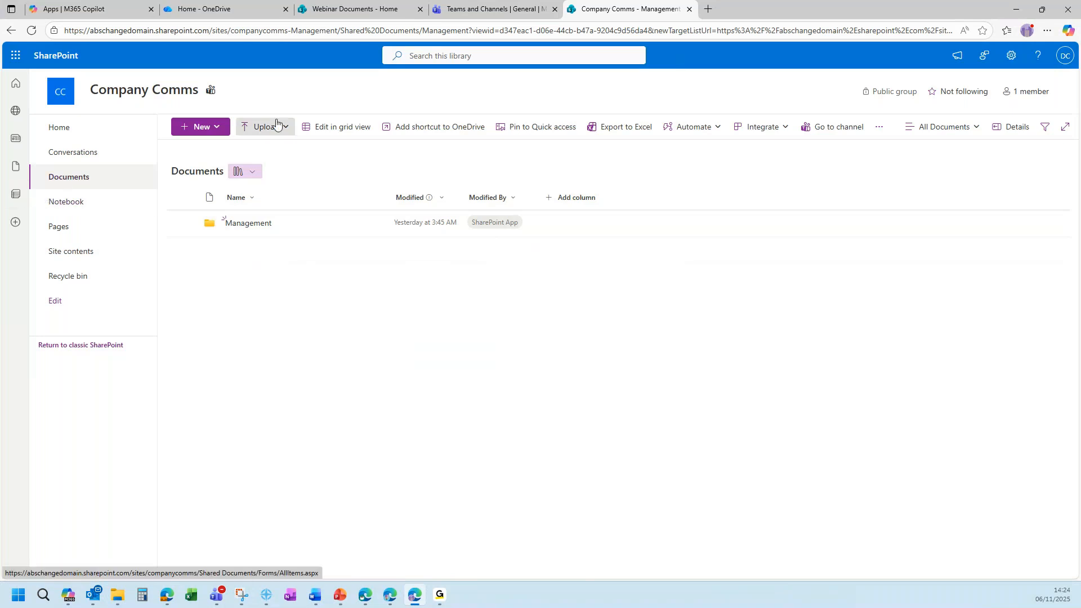
{"action": "left_click", "coordinate": [480, 11]}
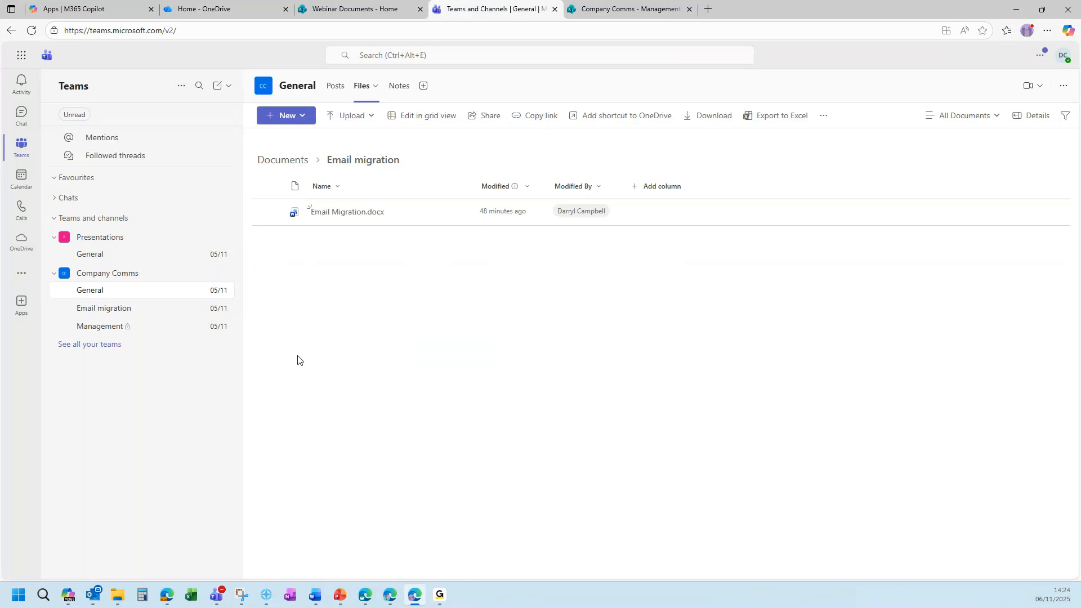
Add a Word tab showing Welcome Pack.docx to the General channel.
{"action": "left_click", "coordinate": [334, 87]}
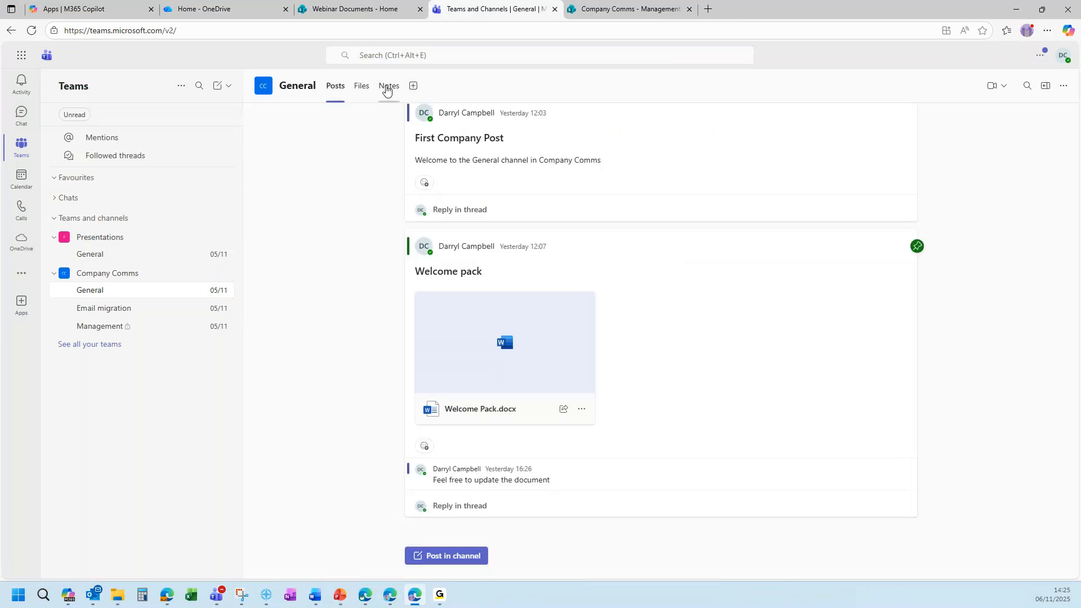
{"action": "left_click", "coordinate": [414, 88]}
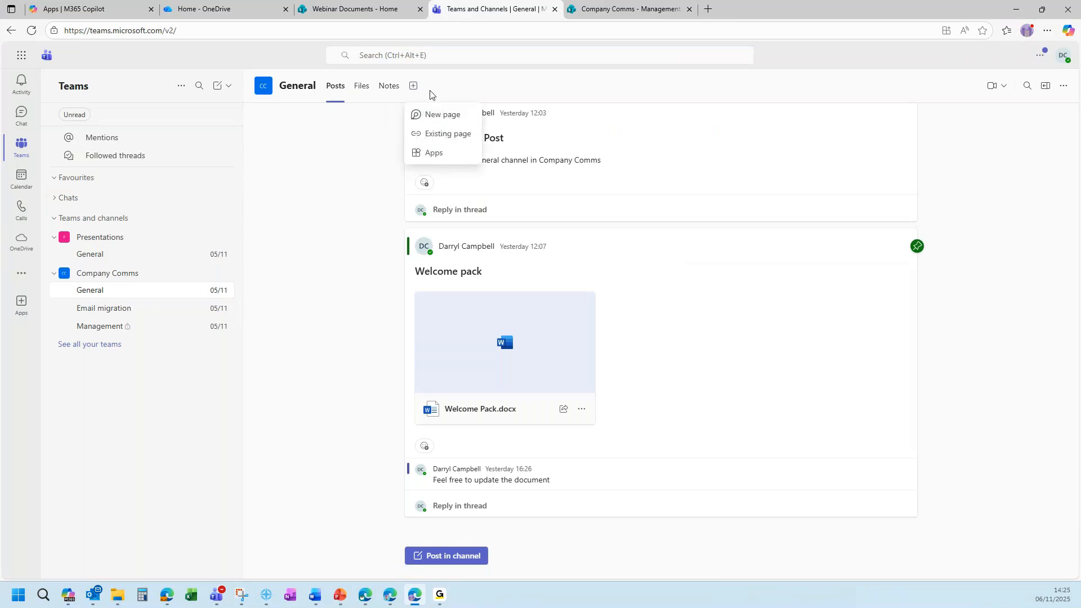
{"action": "left_click", "coordinate": [454, 155]}
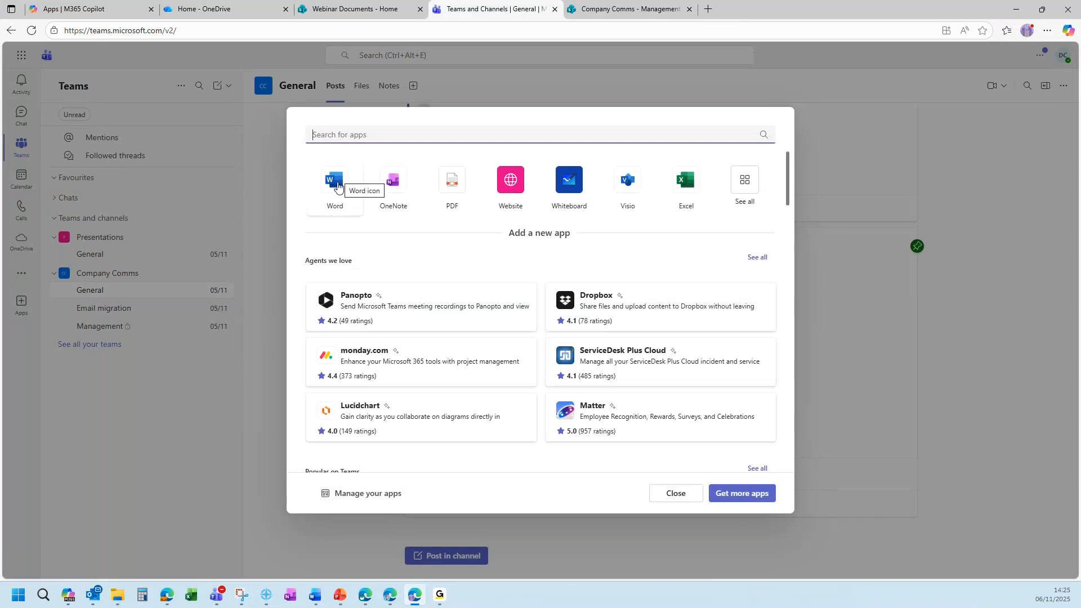
{"action": "left_click", "coordinate": [335, 180]}
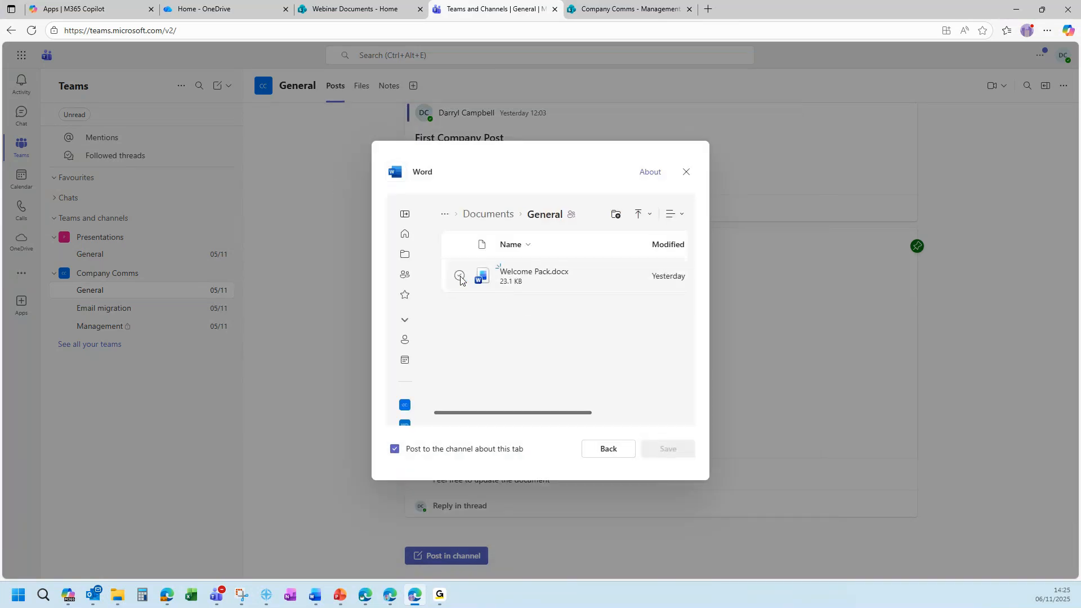
{"action": "left_click", "coordinate": [563, 273]}
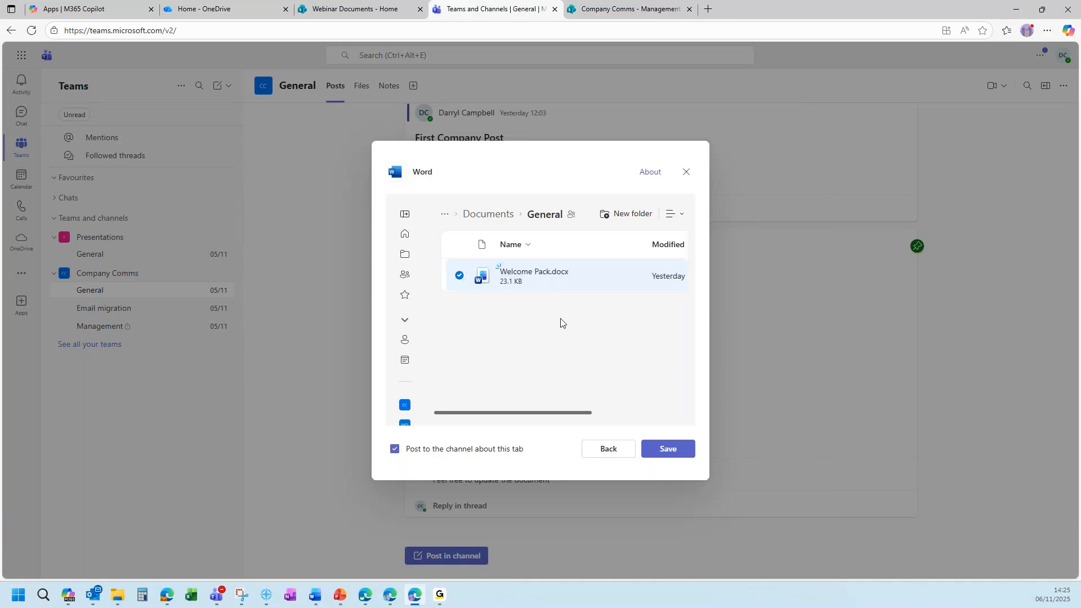
{"action": "left_click", "coordinate": [669, 448]}
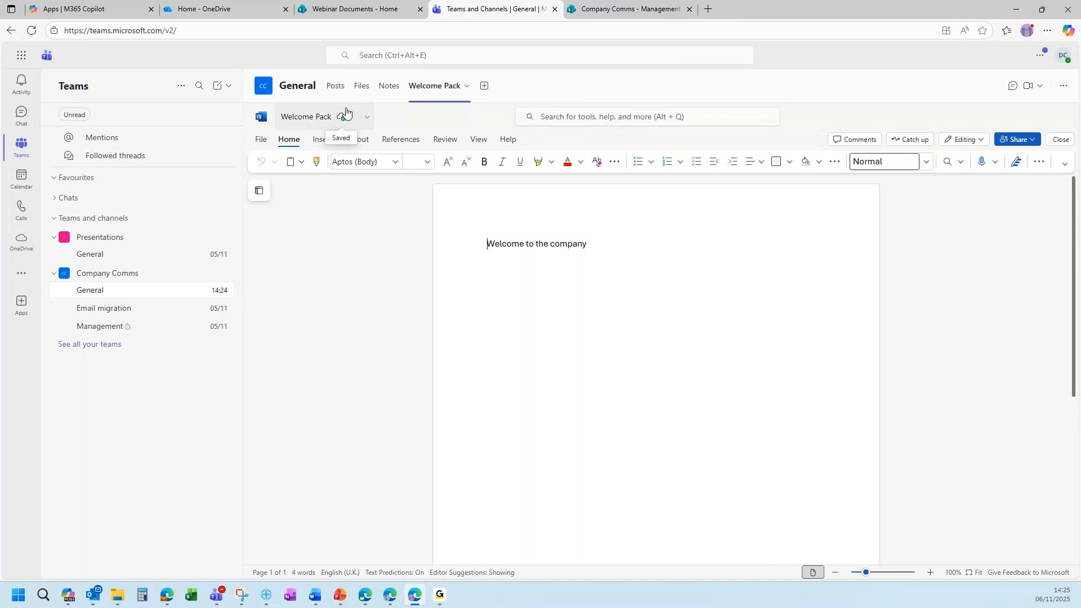
Dismiss the tab app list without adding anything and switch to the Email migration channel.
{"action": "left_click", "coordinate": [485, 85]}
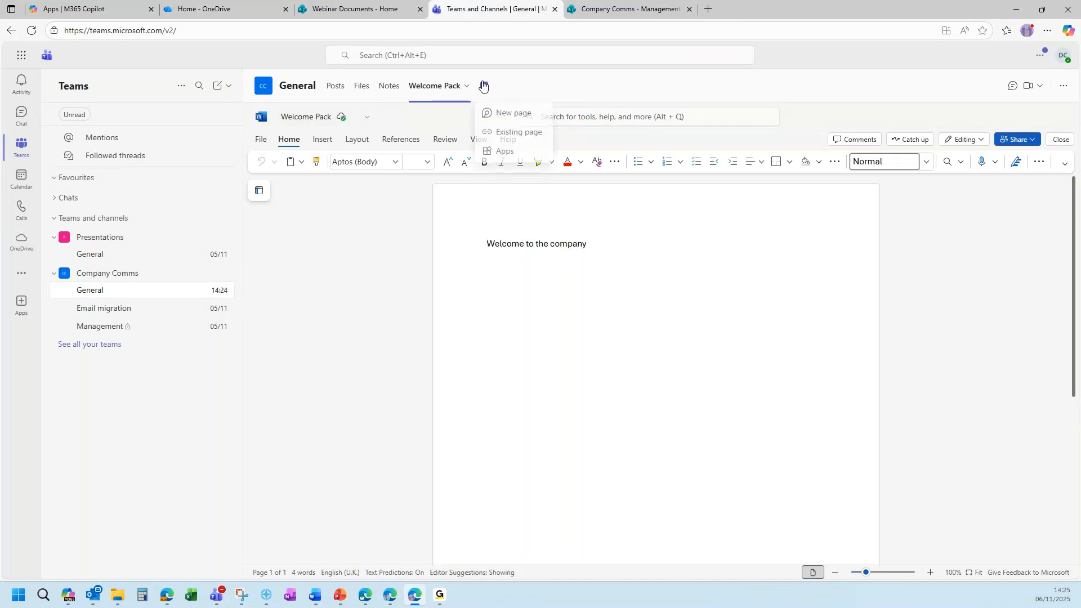
{"action": "left_click", "coordinate": [523, 157]}
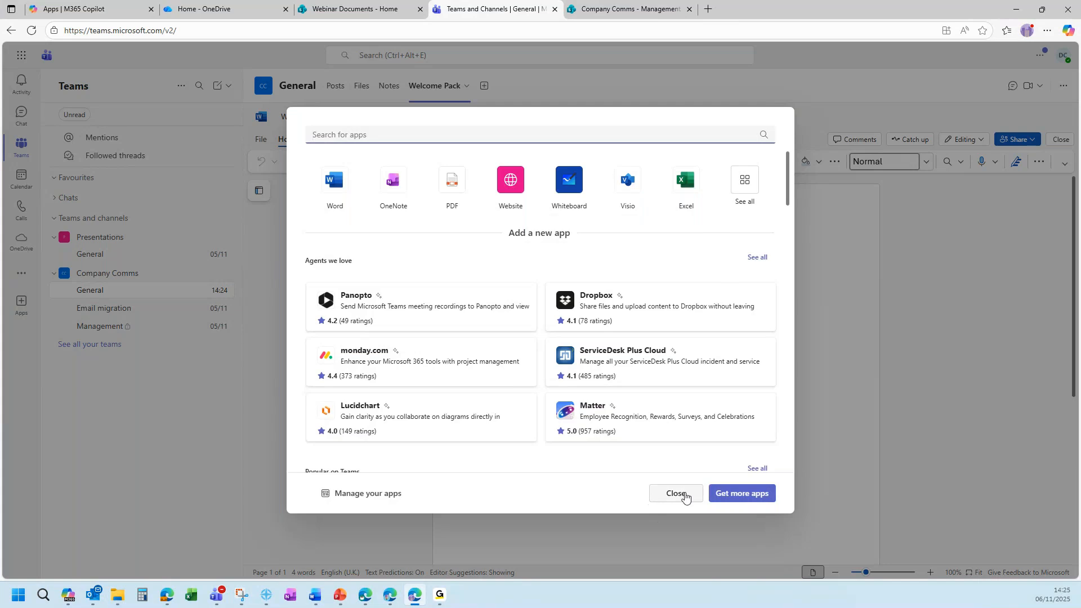
{"action": "left_click", "coordinate": [677, 493]}
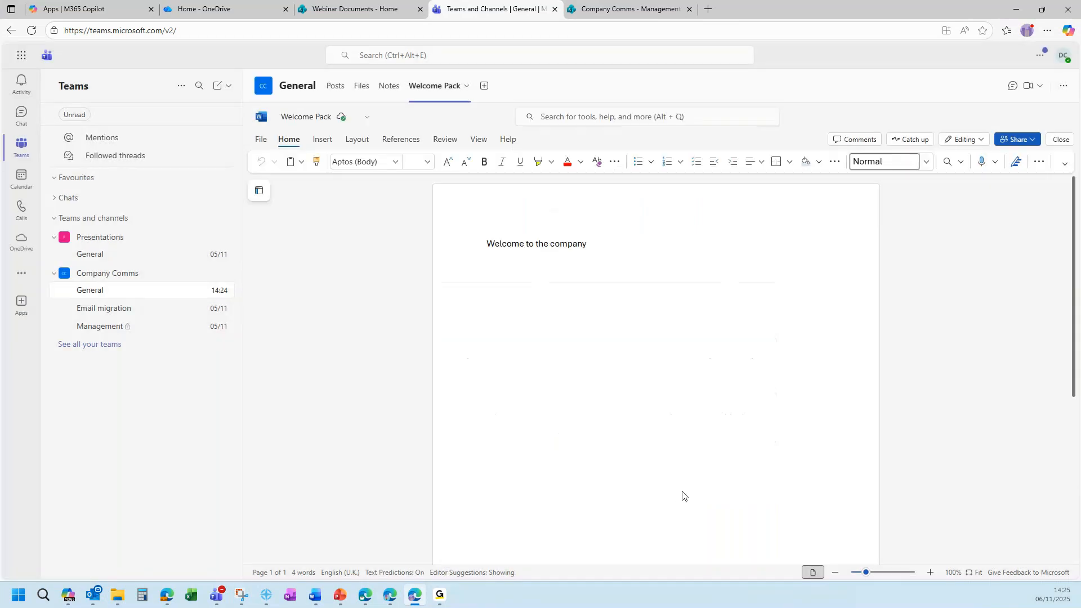
{"action": "left_click", "coordinate": [157, 317]}
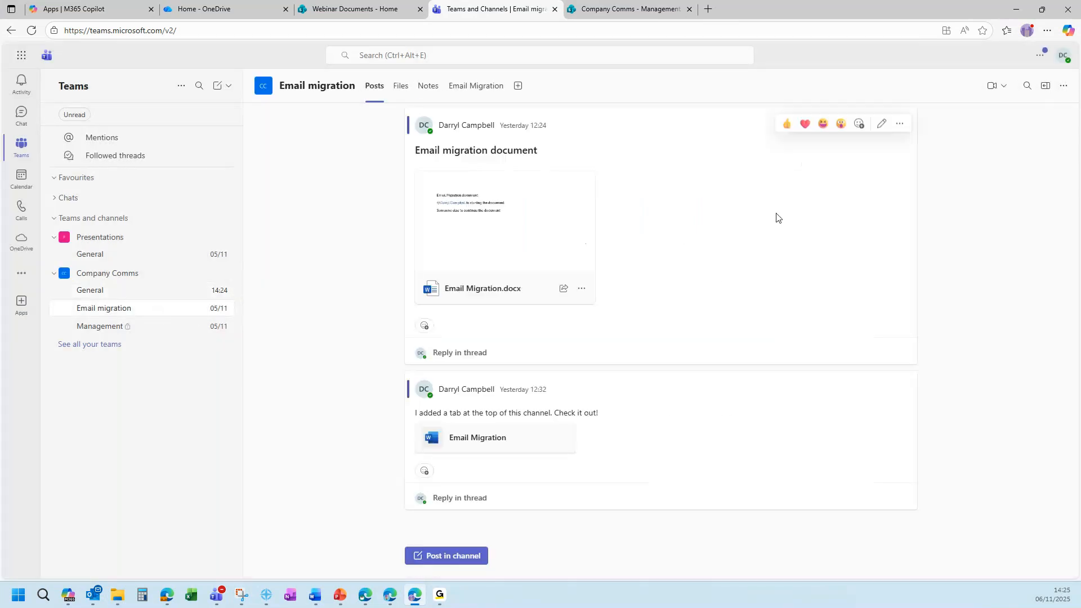
{"action": "left_click", "coordinate": [476, 86]}
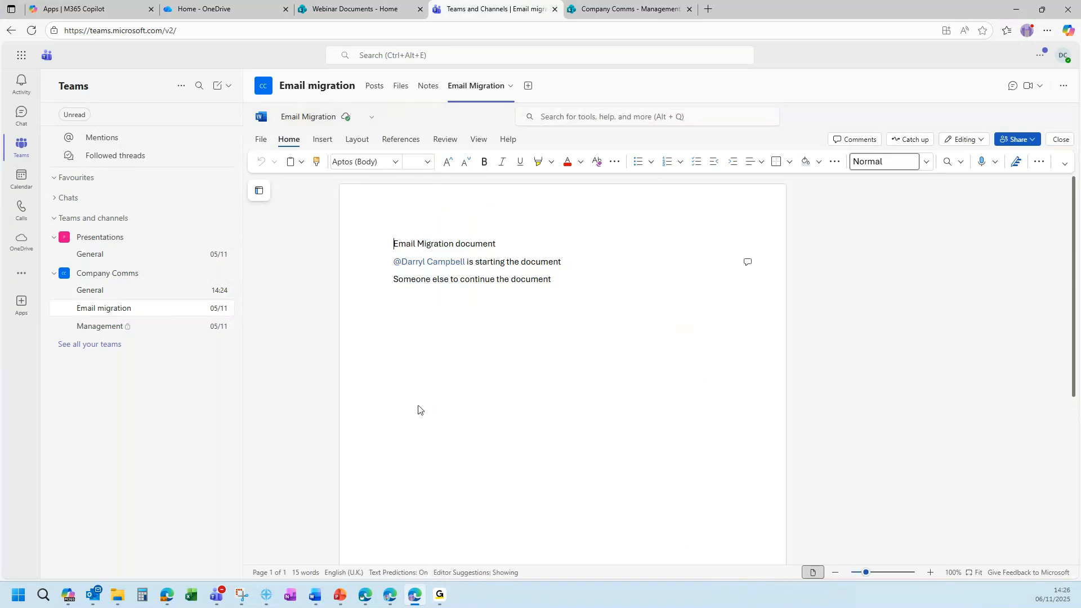
{"action": "left_click", "coordinate": [549, 279]}
{"action": "key", "text": "Return"}
{"action": "type", "text": "@vick"}
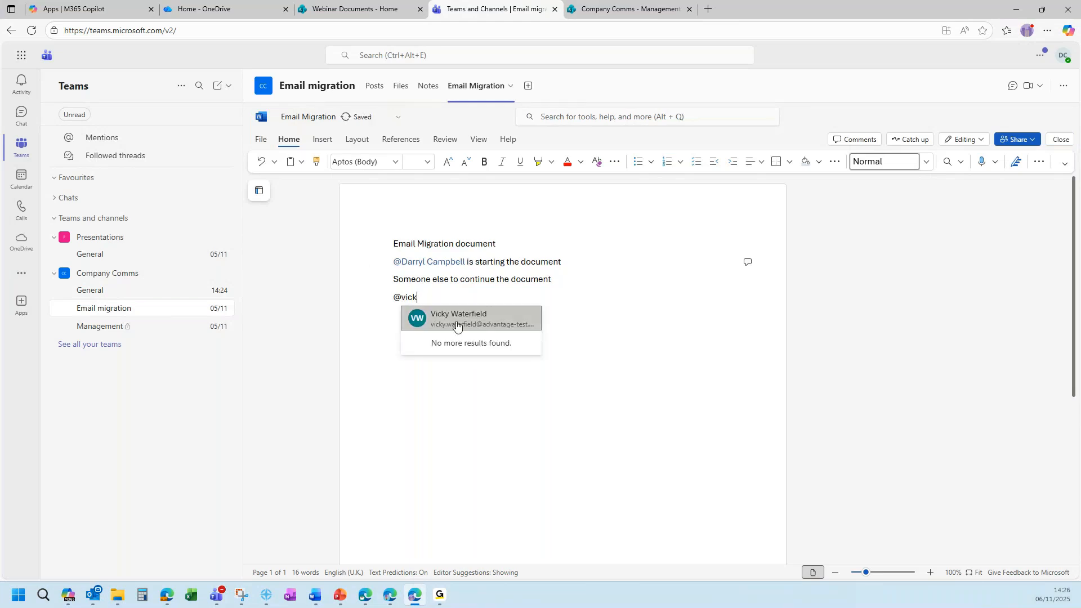
{"action": "left_click", "coordinate": [459, 323]}
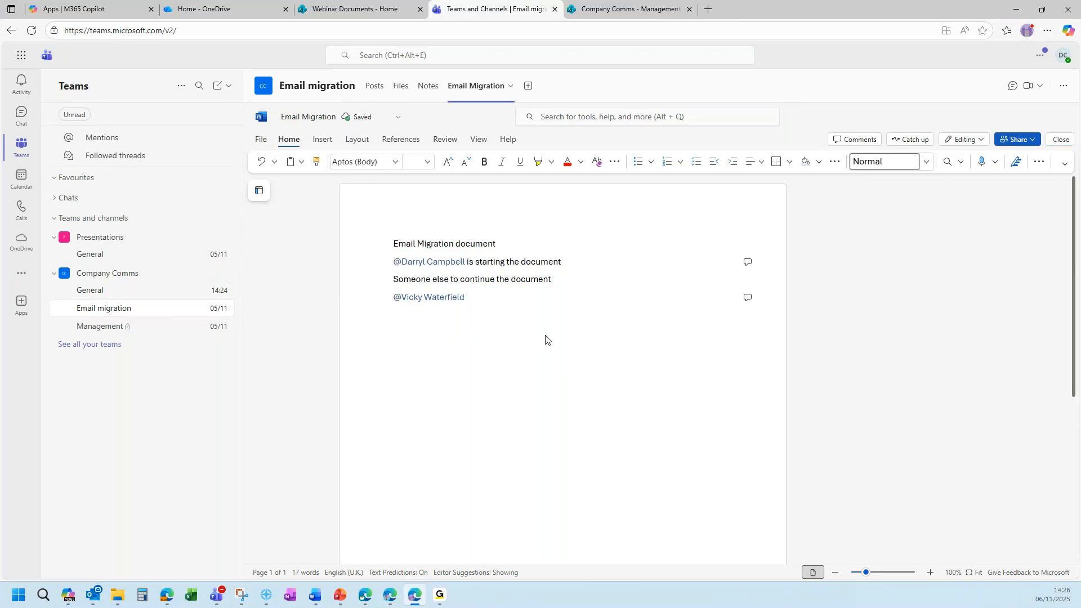
{"action": "key", "text": "Return"}
{"action": "left_click", "coordinate": [569, 278]}
{"action": "left_click", "coordinate": [868, 144]}
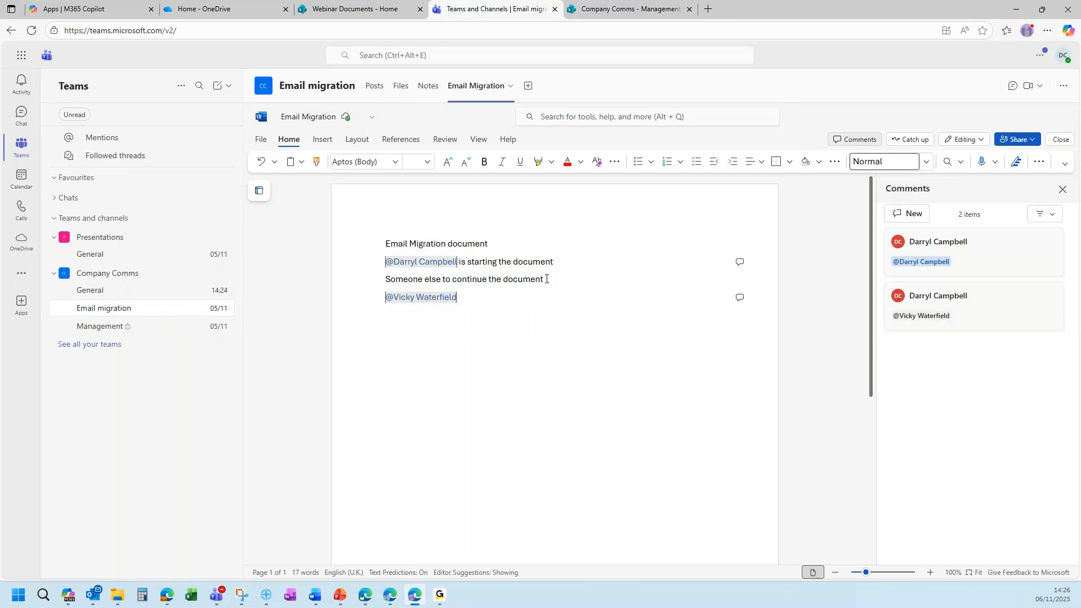
{"action": "left_click_drag", "start_coordinate": [545, 279], "coordinate": [388, 283]}
{"action": "left_click", "coordinate": [908, 218]}
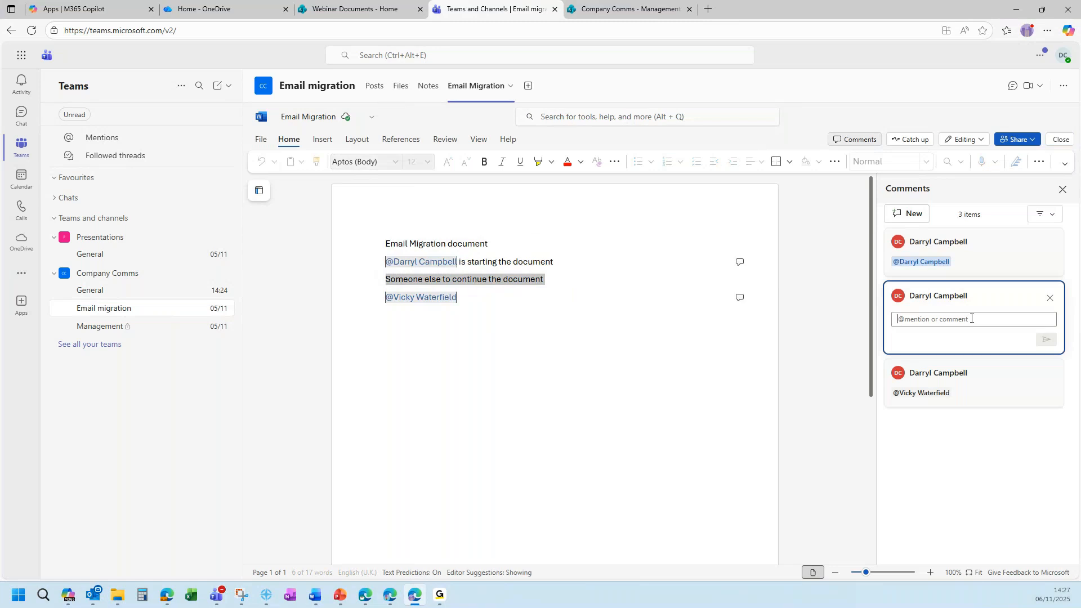
{"action": "type", "text": "I was t"}
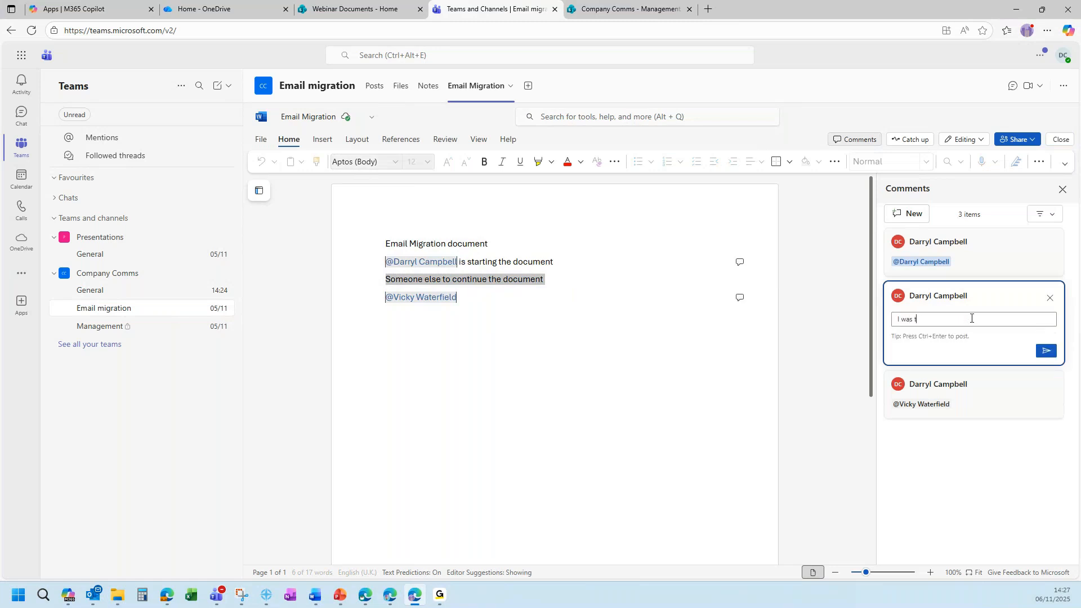
{"action": "type", "text": "hinking of @v"}
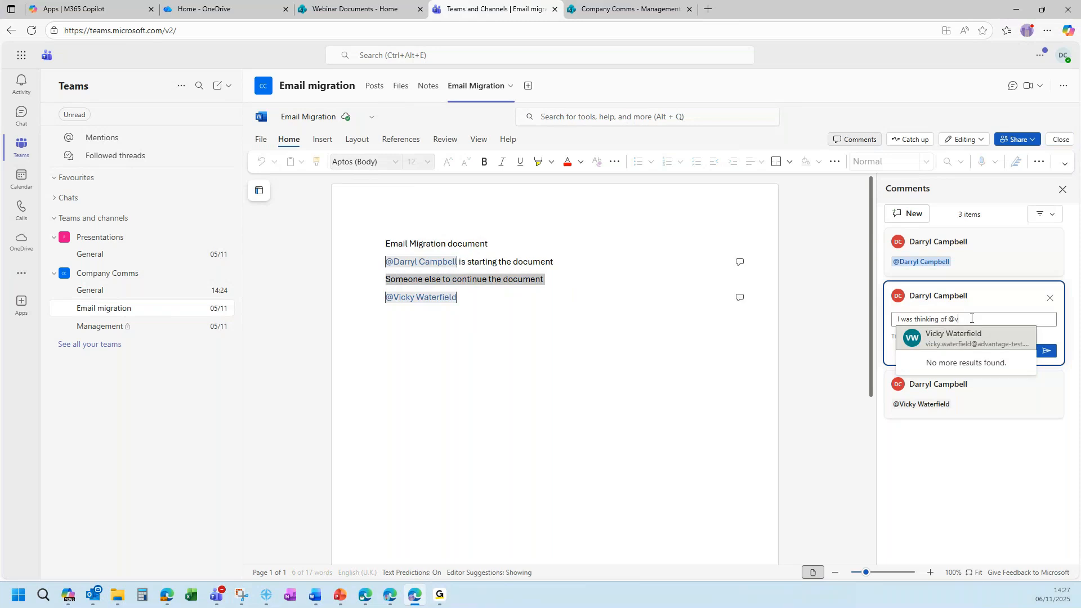
{"action": "left_click", "coordinate": [967, 339]}
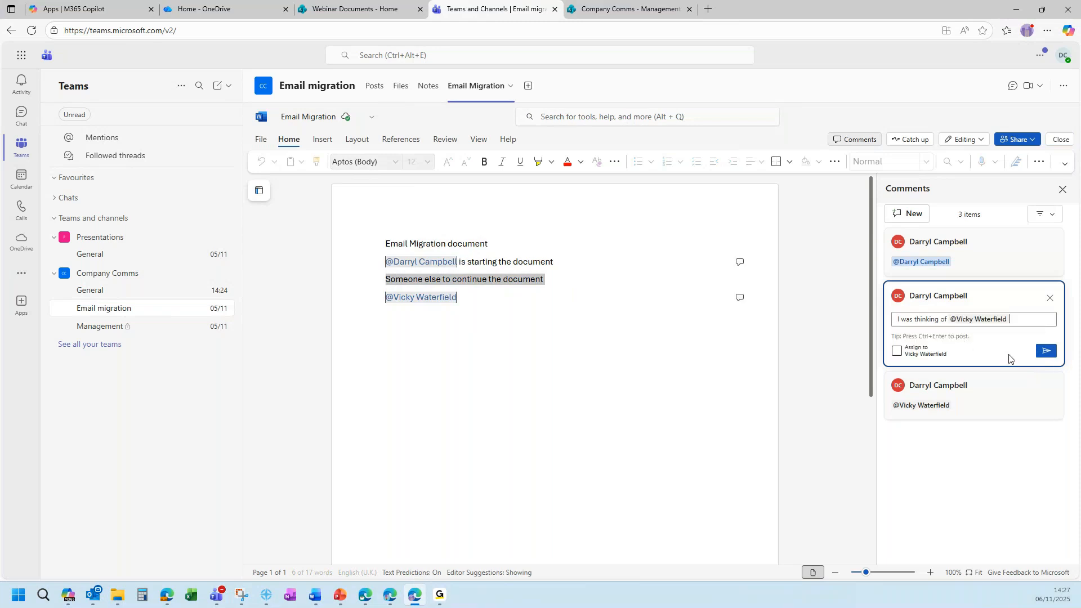
{"action": "left_click", "coordinate": [1045, 354]}
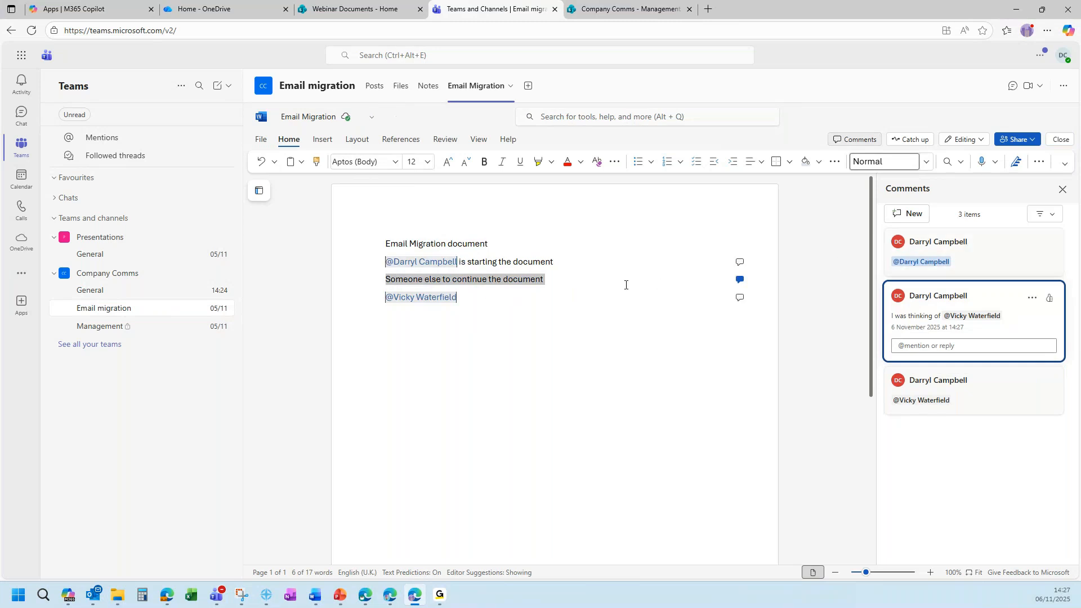
Hide and reshow the comments list, reviewing each of the three comments.
{"action": "left_click", "coordinate": [1063, 189]}
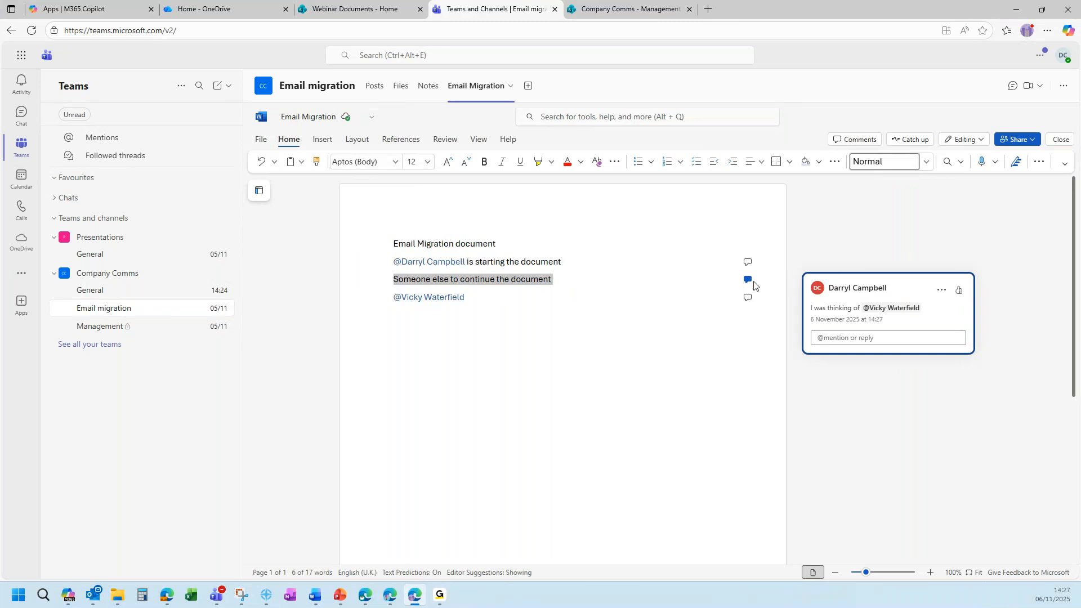
{"action": "left_click", "coordinate": [748, 264]}
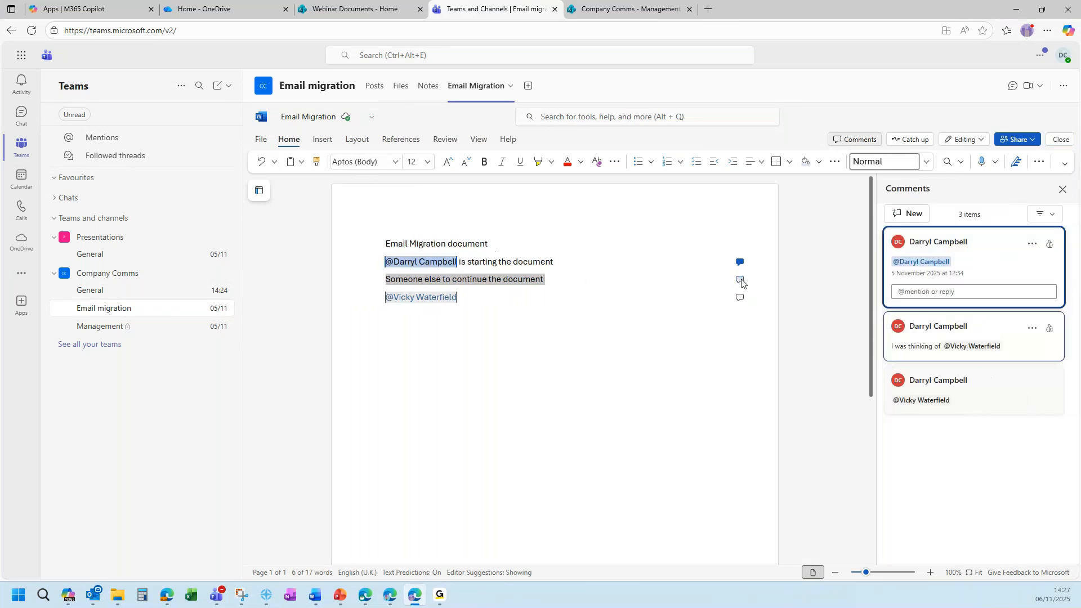
{"action": "left_click", "coordinate": [741, 281]}
{"action": "left_click", "coordinate": [740, 298]}
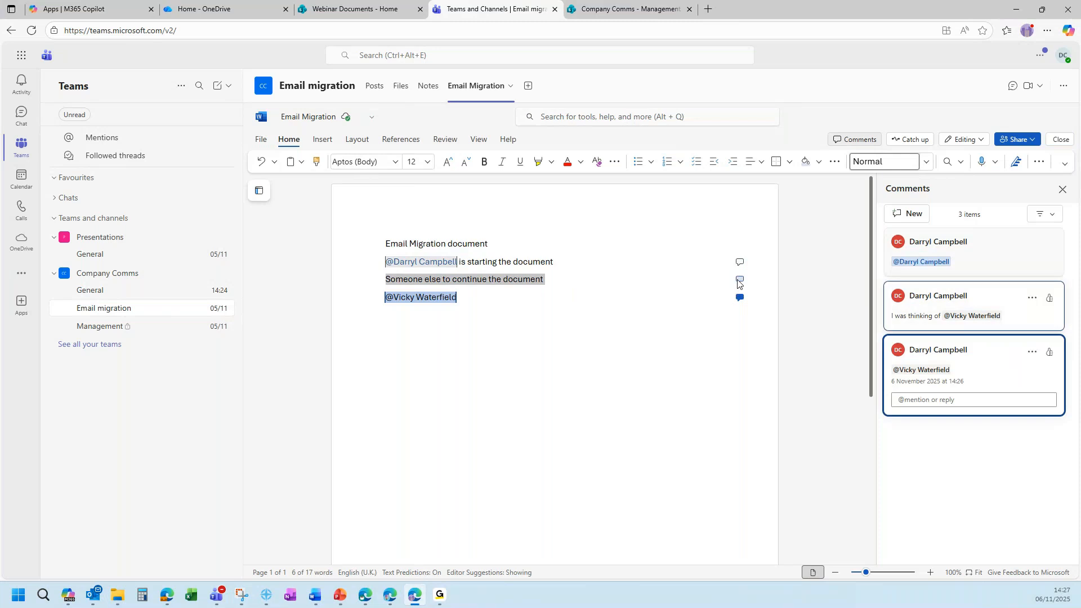
{"action": "left_click", "coordinate": [740, 279]}
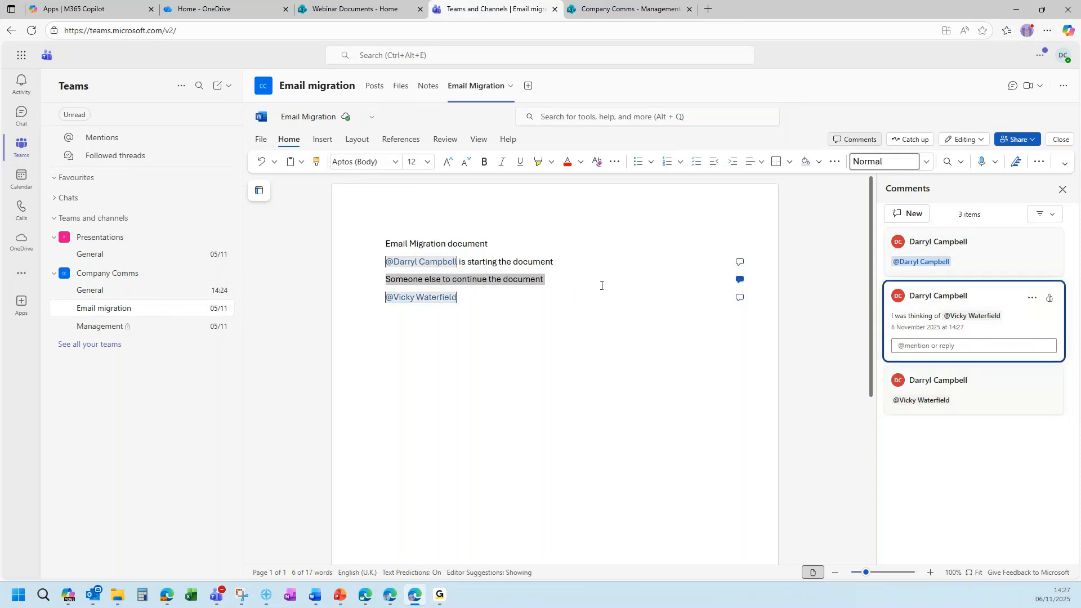
Resolve the 'I was thinking of' comment thread and return focus to the document body.
{"action": "left_click", "coordinate": [1033, 299]}
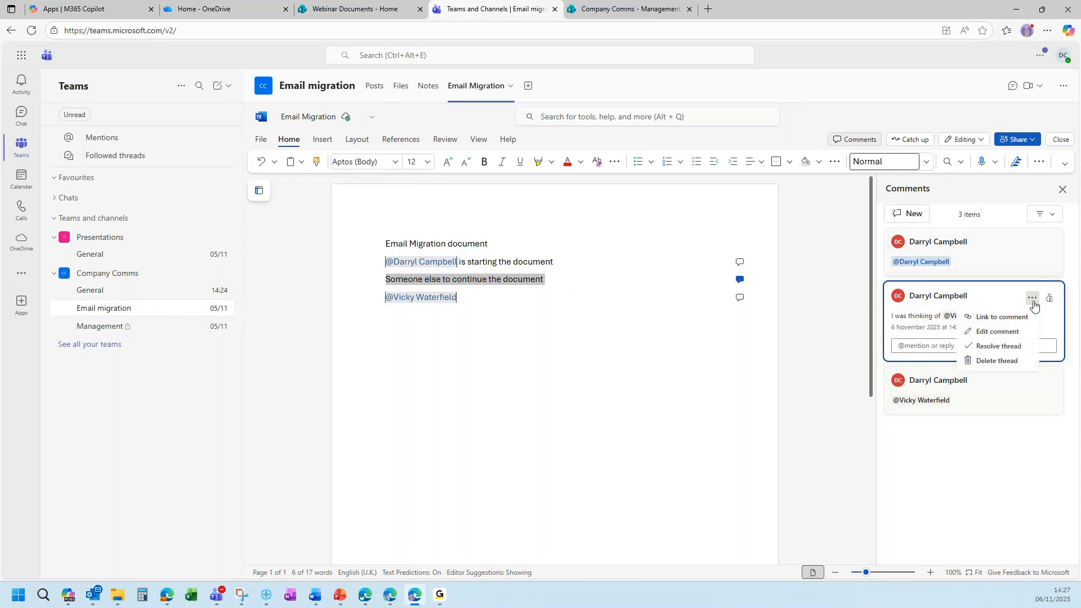
{"action": "left_click", "coordinate": [999, 347]}
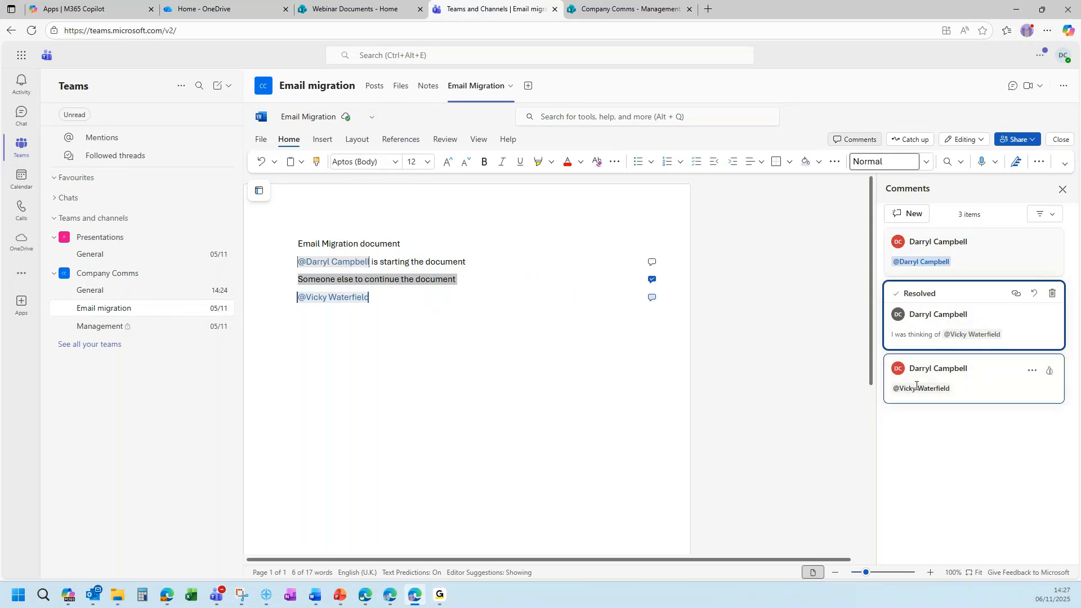
{"action": "left_click", "coordinate": [539, 370]}
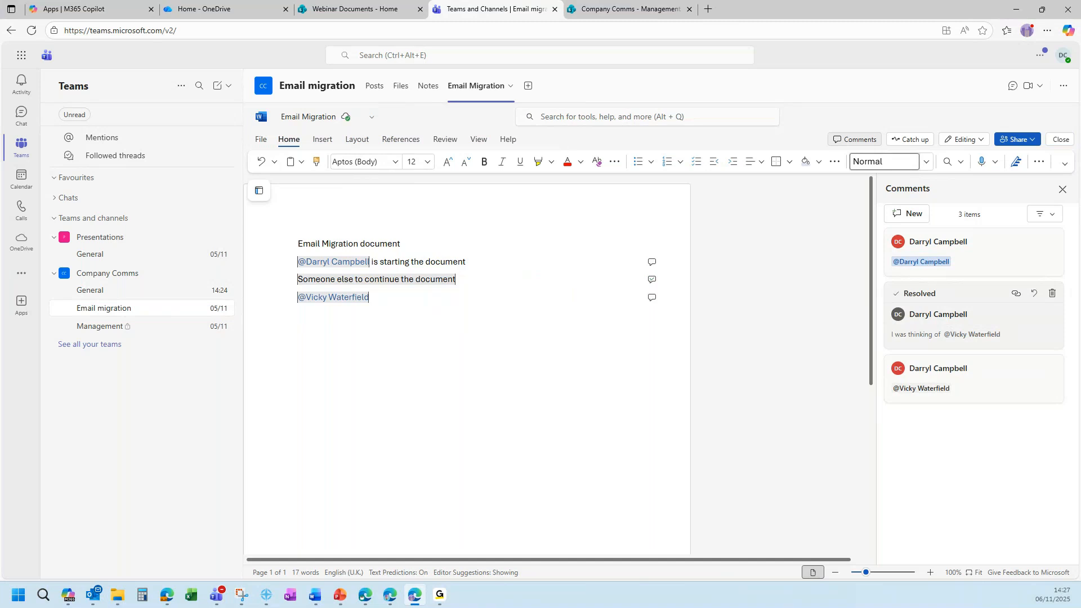
{"action": "mouse_move", "coordinate": [408, 603]}
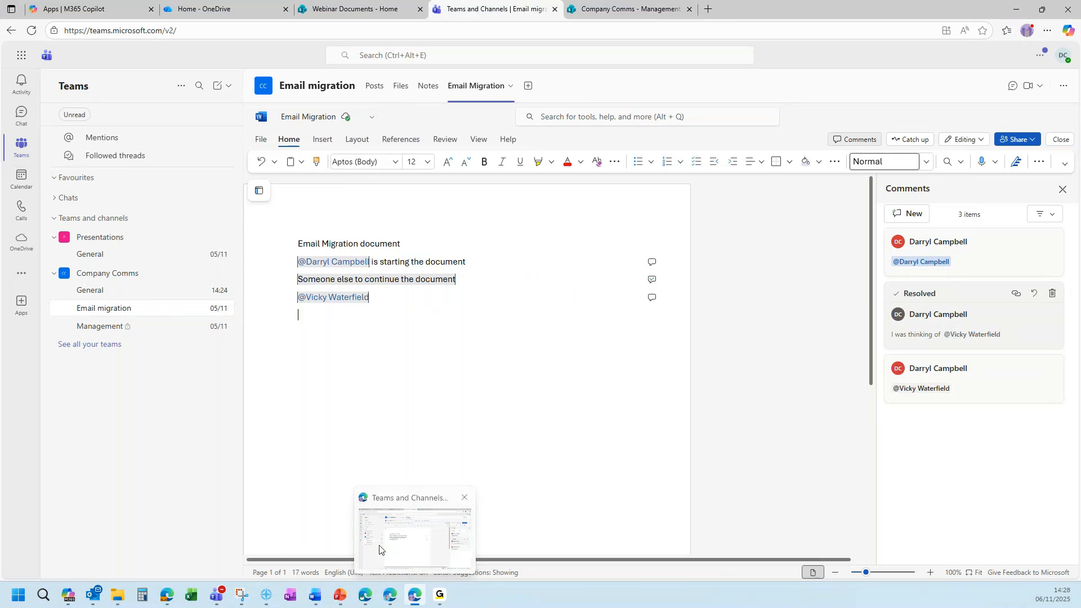
{"action": "left_click", "coordinate": [299, 315]}
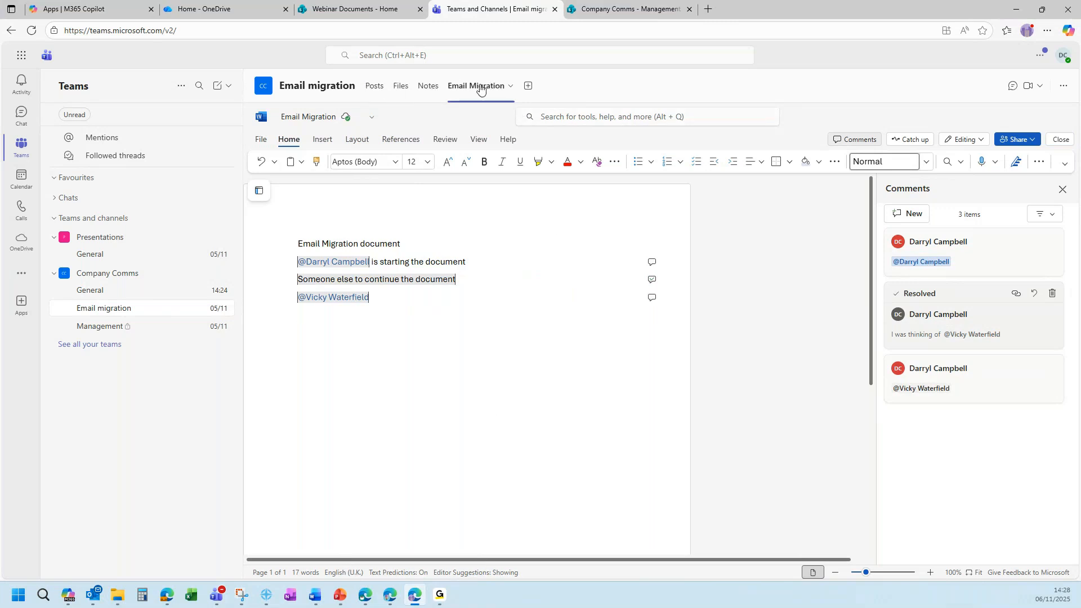
Dismiss the add-tab choices and scroll through the Teams Apps store page.
{"action": "left_click", "coordinate": [528, 87]}
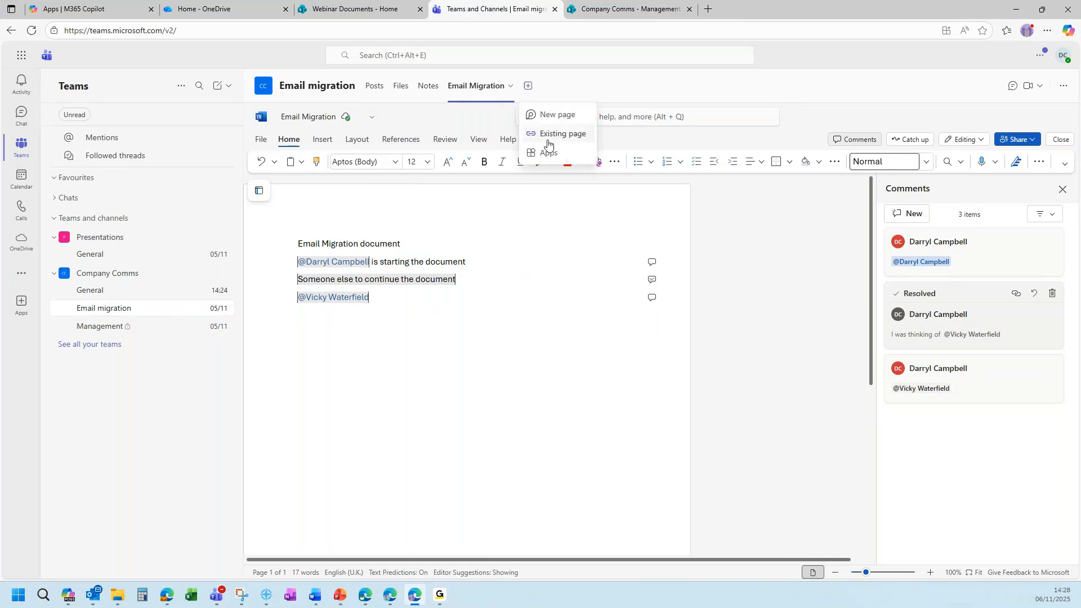
{"action": "left_click", "coordinate": [483, 361]}
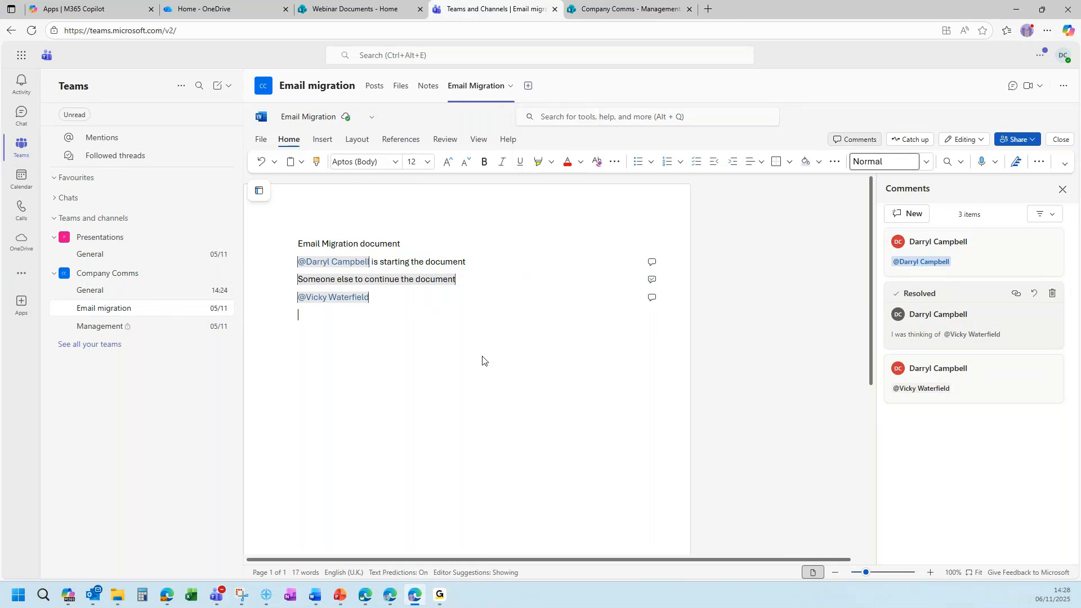
{"action": "left_click", "coordinate": [20, 304]}
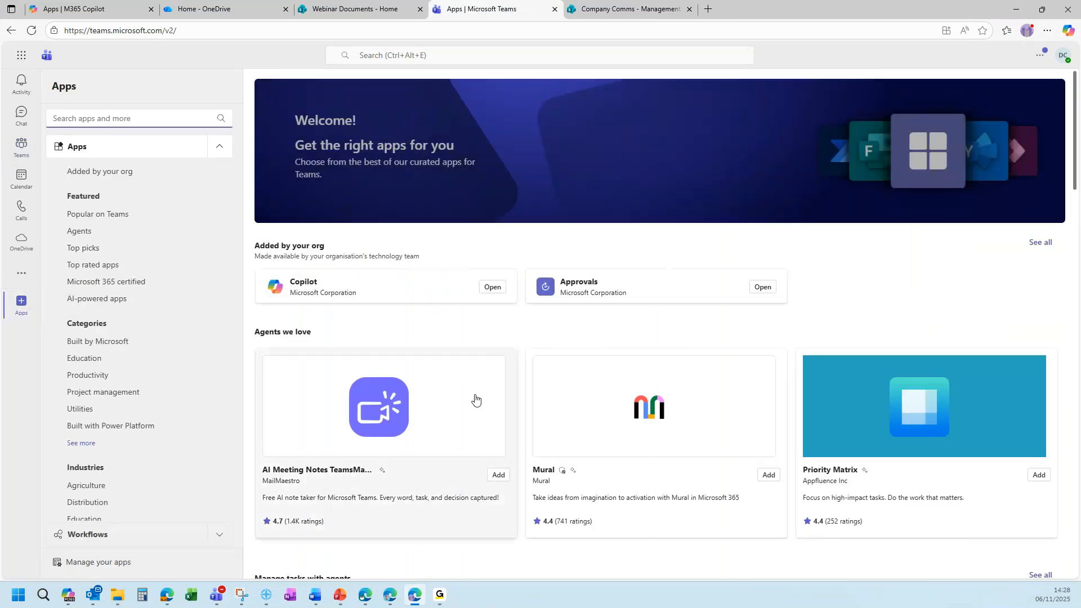
{"action": "scroll", "coordinate": [552, 352], "scroll_direction": "down", "scroll_amount": 4}
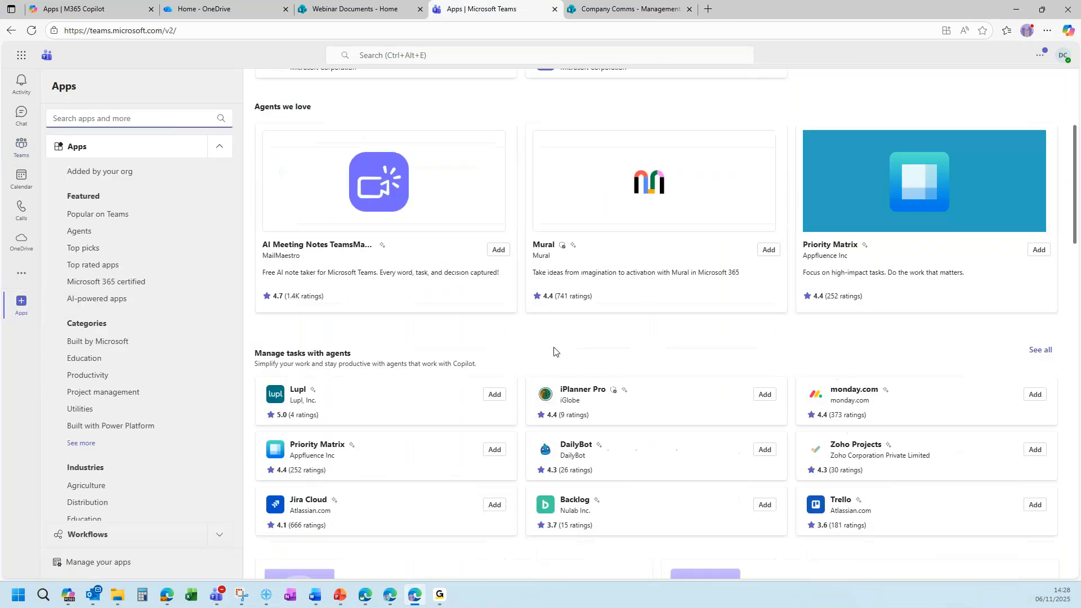
{"action": "scroll", "coordinate": [554, 351], "scroll_direction": "down", "scroll_amount": 1}
{"action": "scroll", "coordinate": [554, 352], "scroll_direction": "down", "scroll_amount": 1}
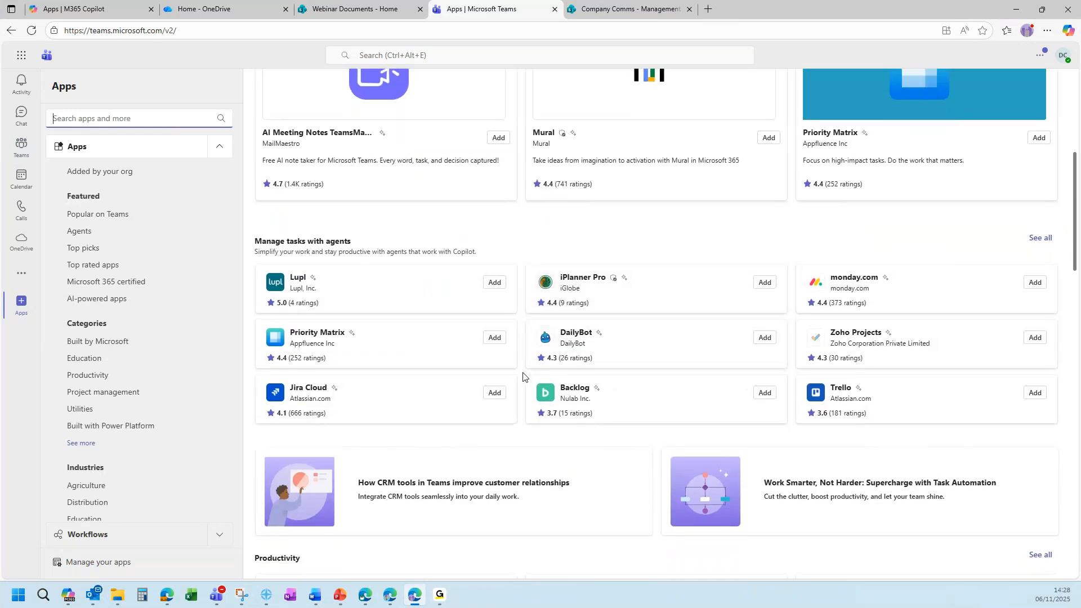
{"action": "scroll", "coordinate": [520, 378], "scroll_direction": "up", "scroll_amount": 6}
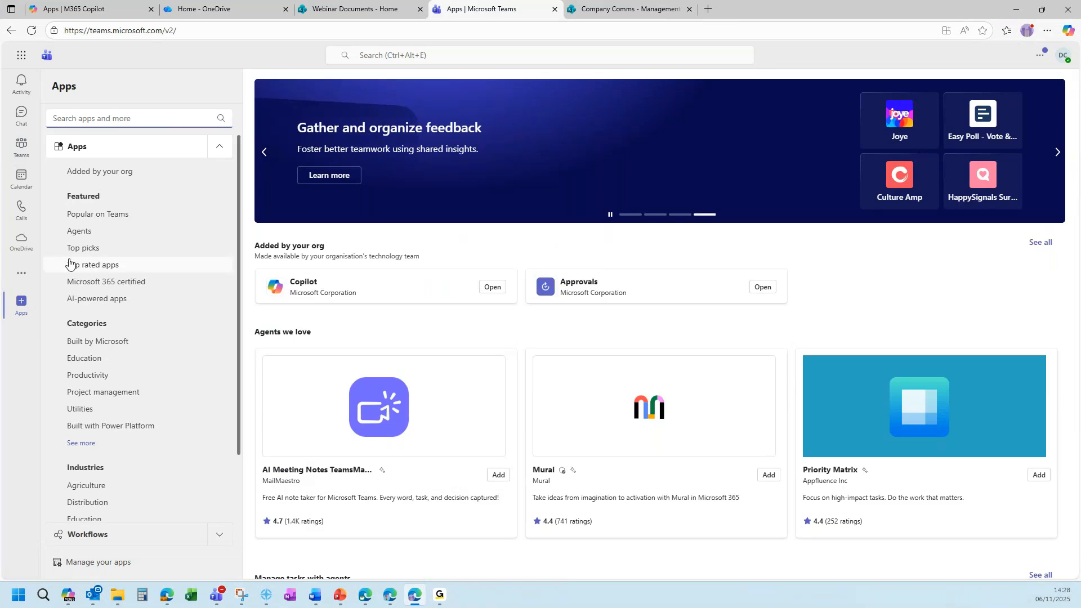
Open the Approvals app from More apps and pin it to the left rail.
{"action": "left_click", "coordinate": [21, 274]}
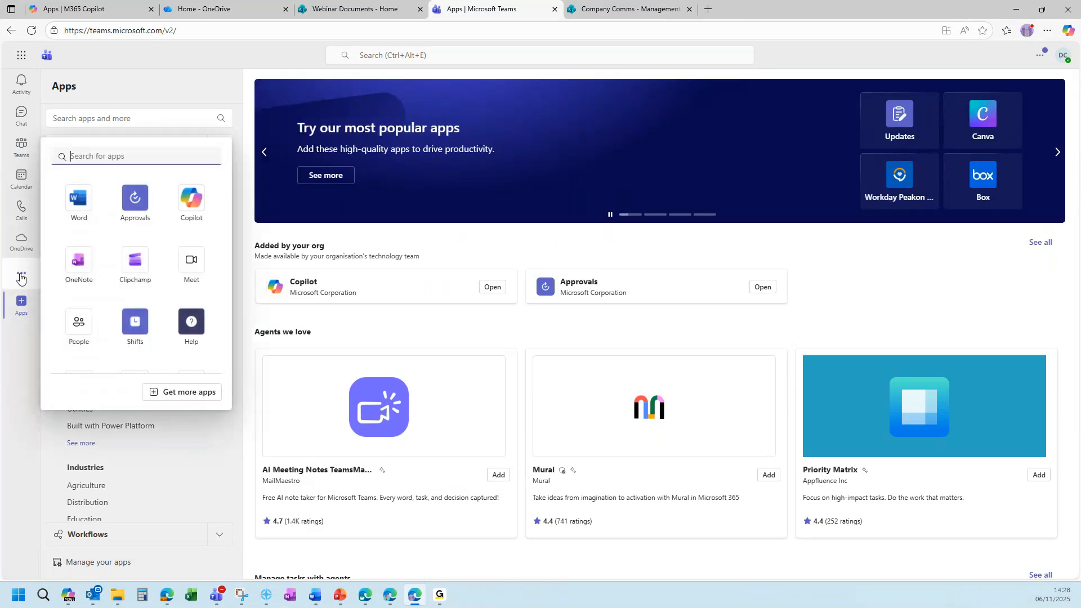
{"action": "left_click", "coordinate": [145, 211]}
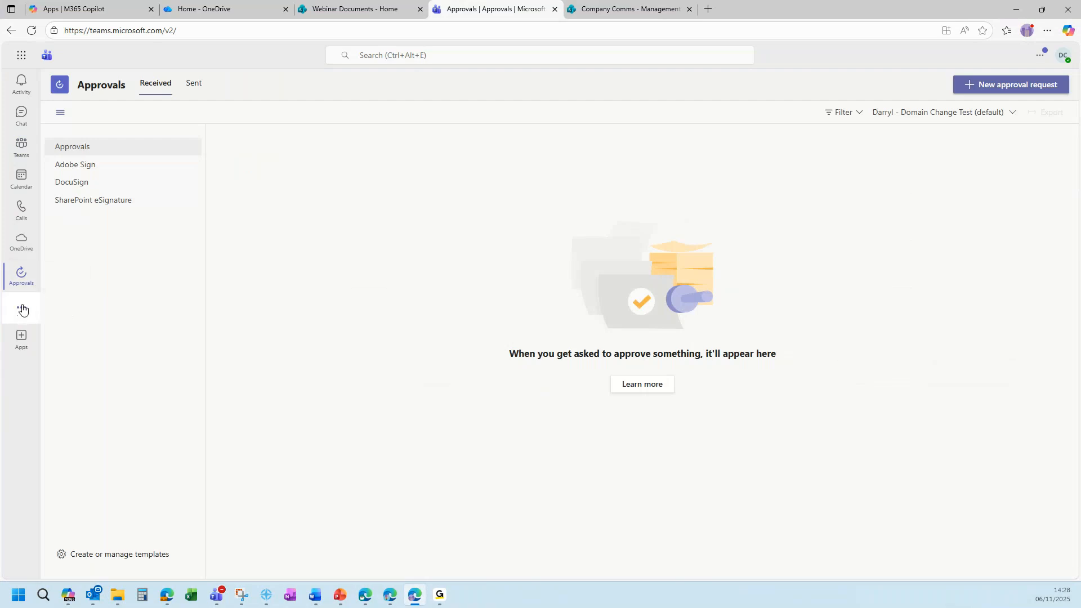
{"action": "right_click", "coordinate": [21, 276]}
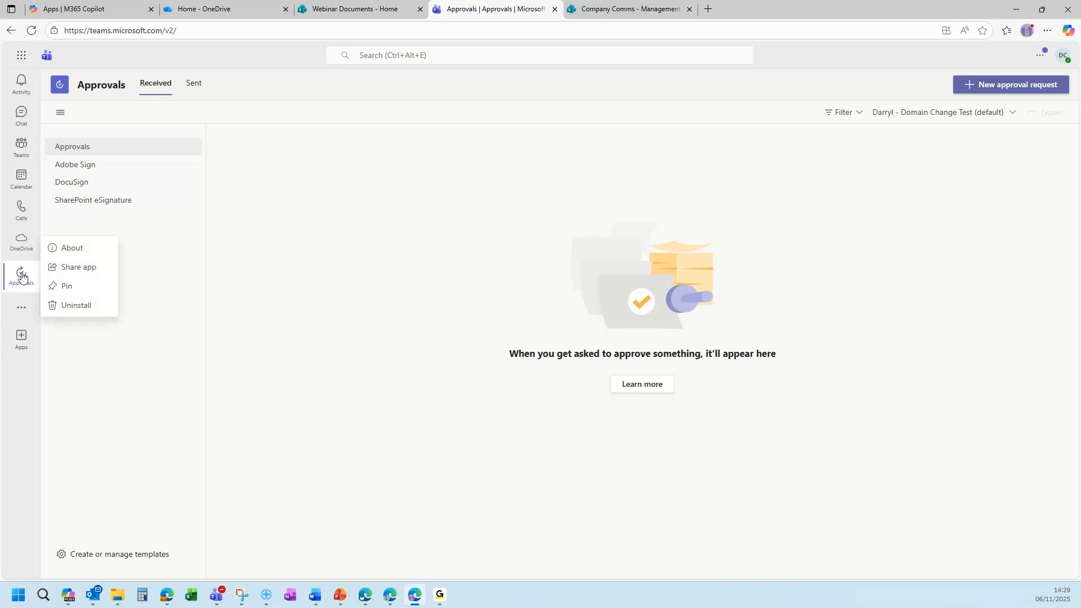
{"action": "left_click", "coordinate": [79, 290]}
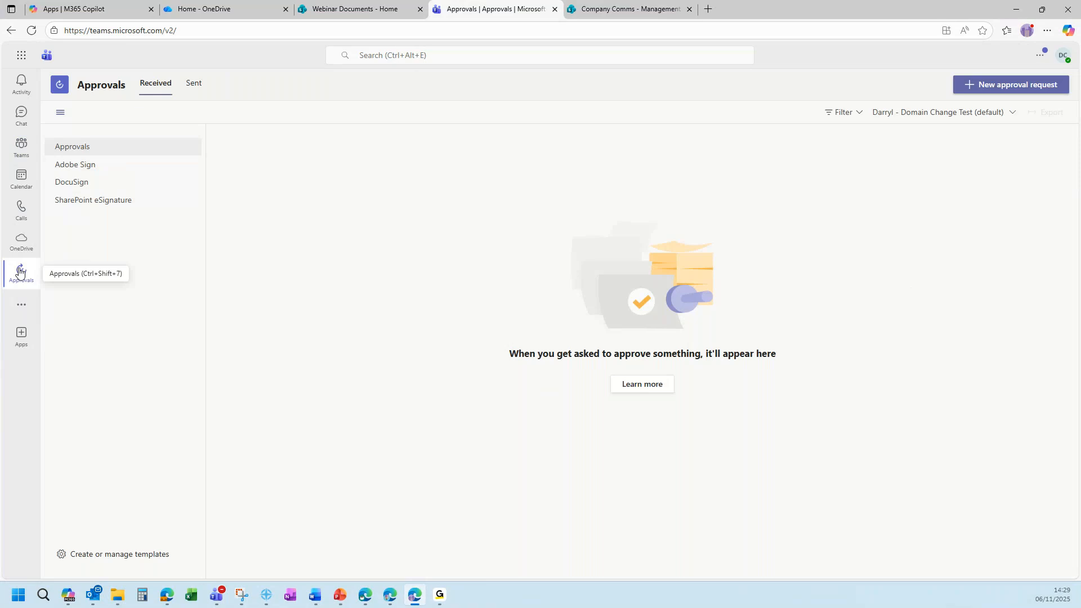
Send a basic approval request named 'Half-day Friday?' with a colleague as approver.
{"action": "left_click", "coordinate": [1011, 89]}
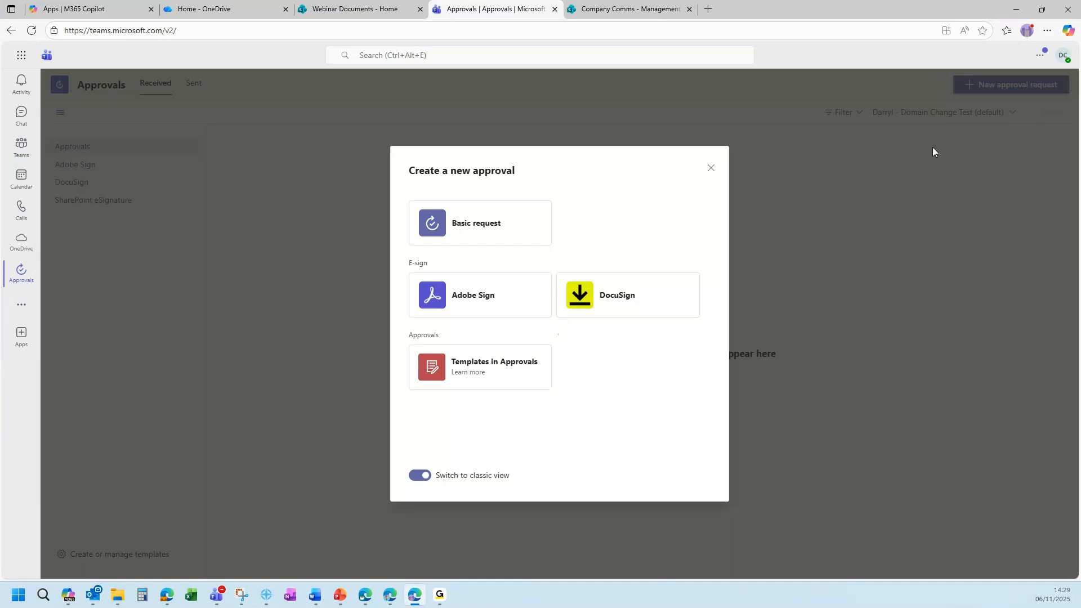
{"action": "left_click", "coordinate": [486, 228]}
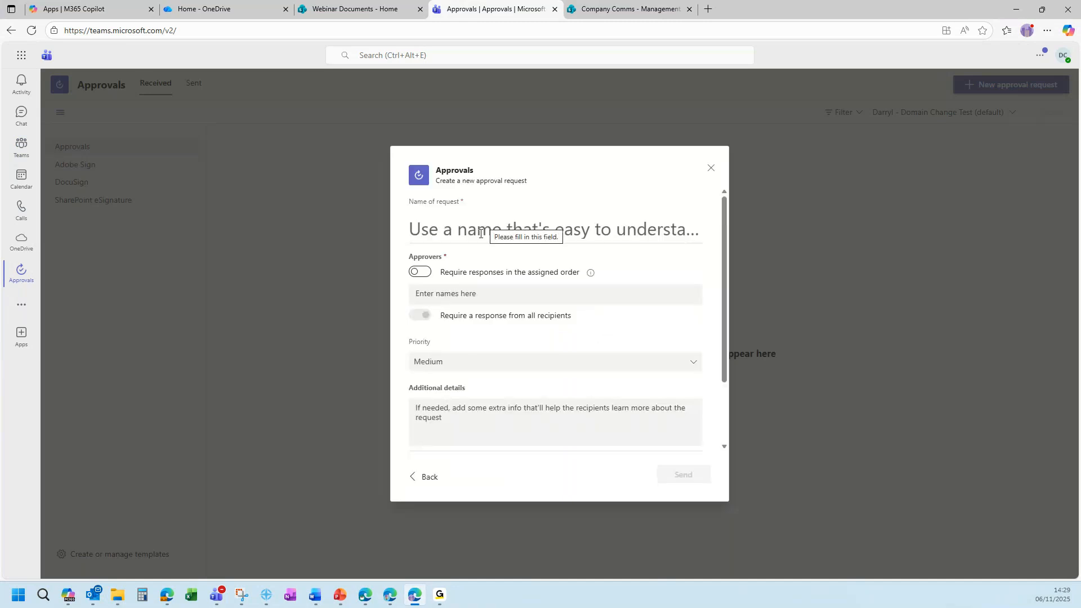
{"action": "left_click", "coordinate": [470, 229]}
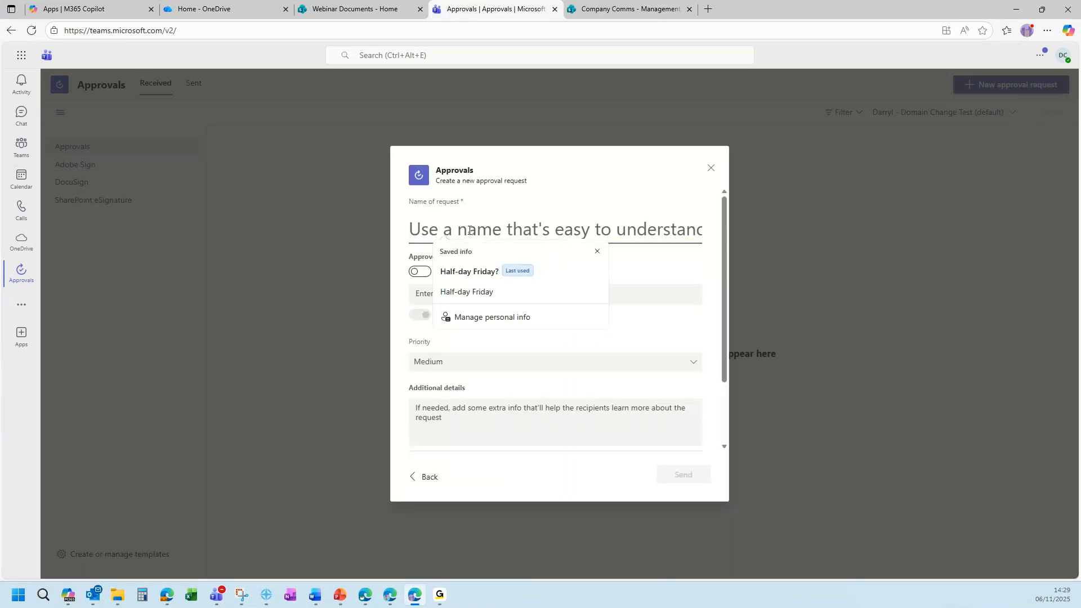
{"action": "left_click", "coordinate": [471, 273]}
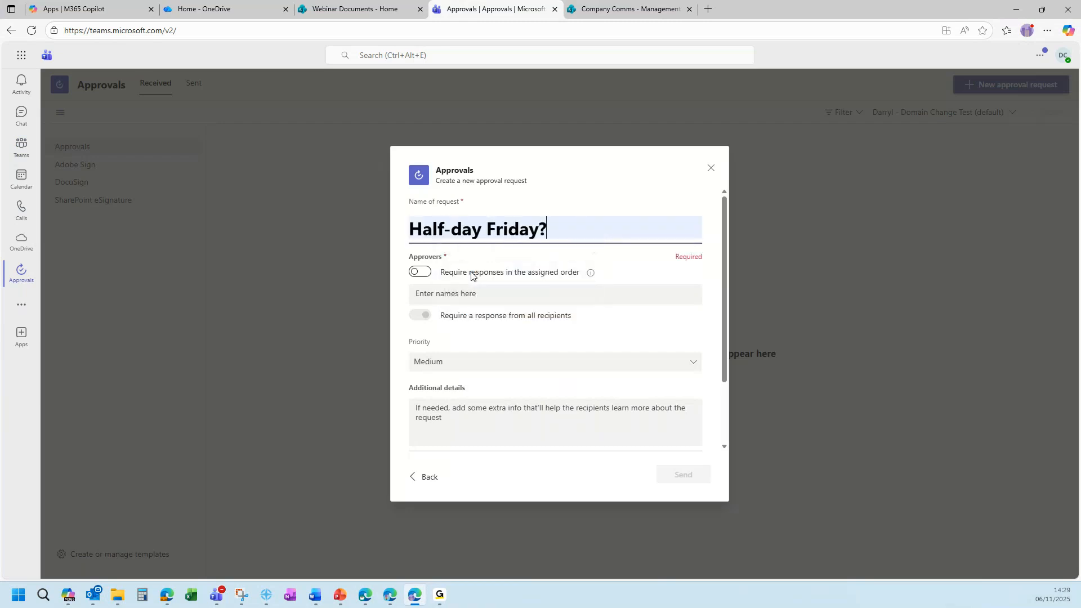
{"action": "left_click", "coordinate": [470, 294]}
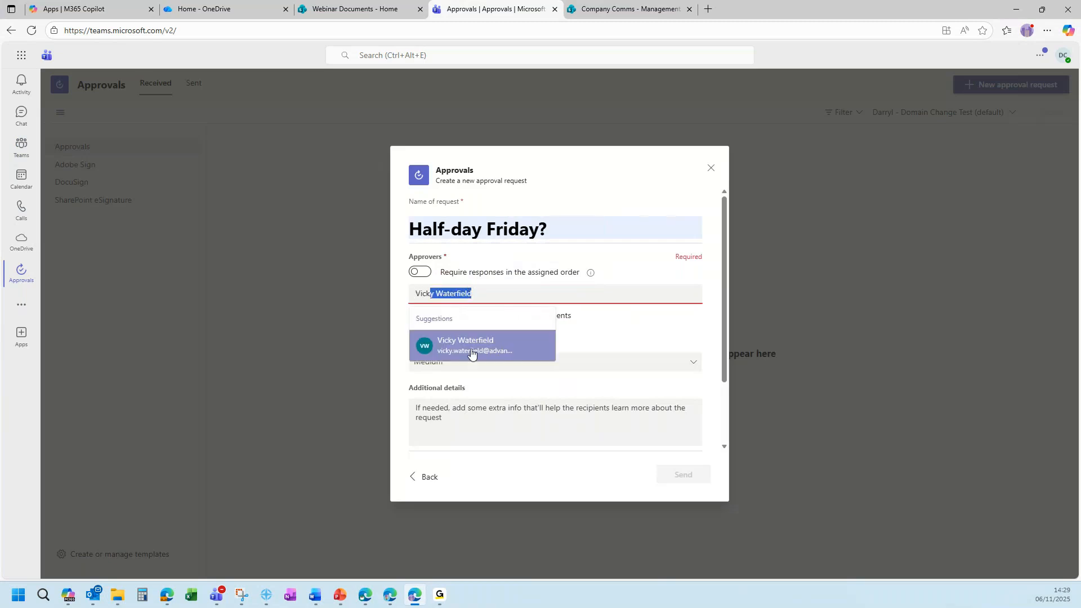
{"action": "left_click", "coordinate": [475, 347]}
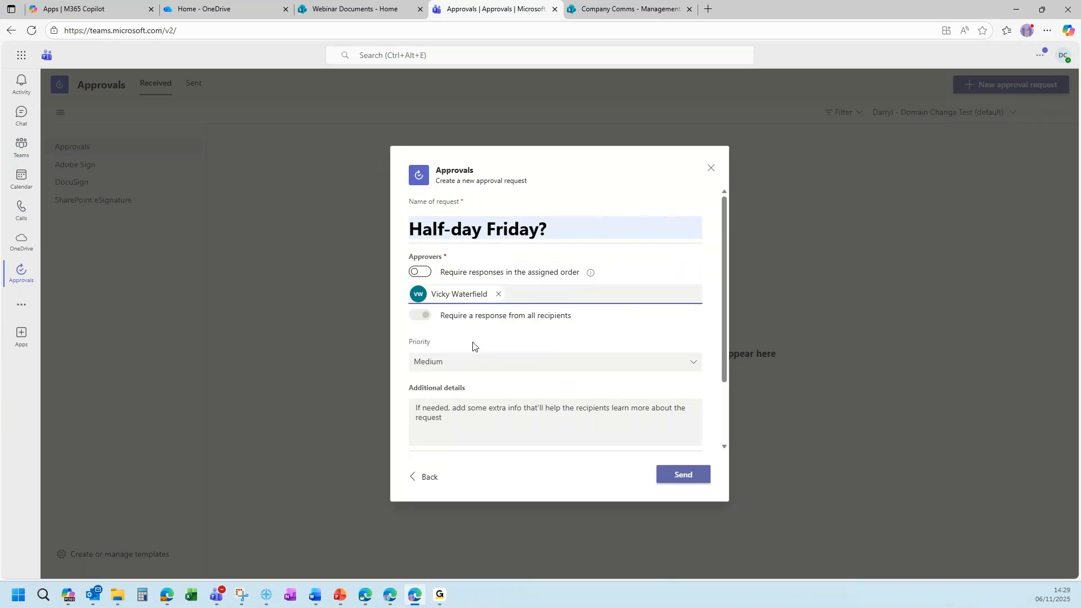
{"action": "left_click", "coordinate": [684, 476]}
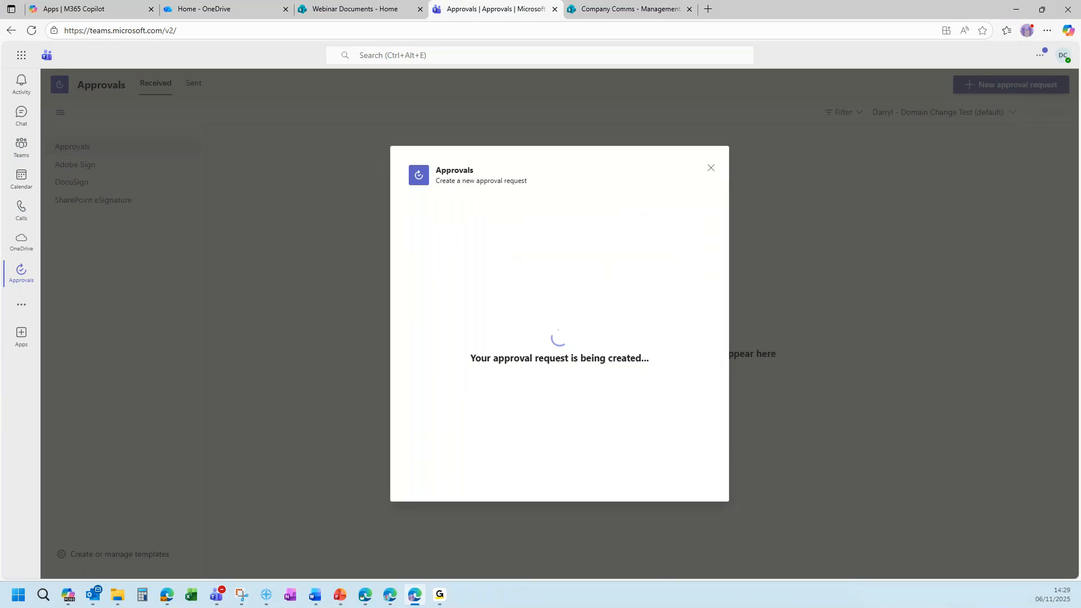
Return to the teams and channels view and advance the slideshow to the Questions slide.
{"action": "left_click", "coordinate": [366, 595]}
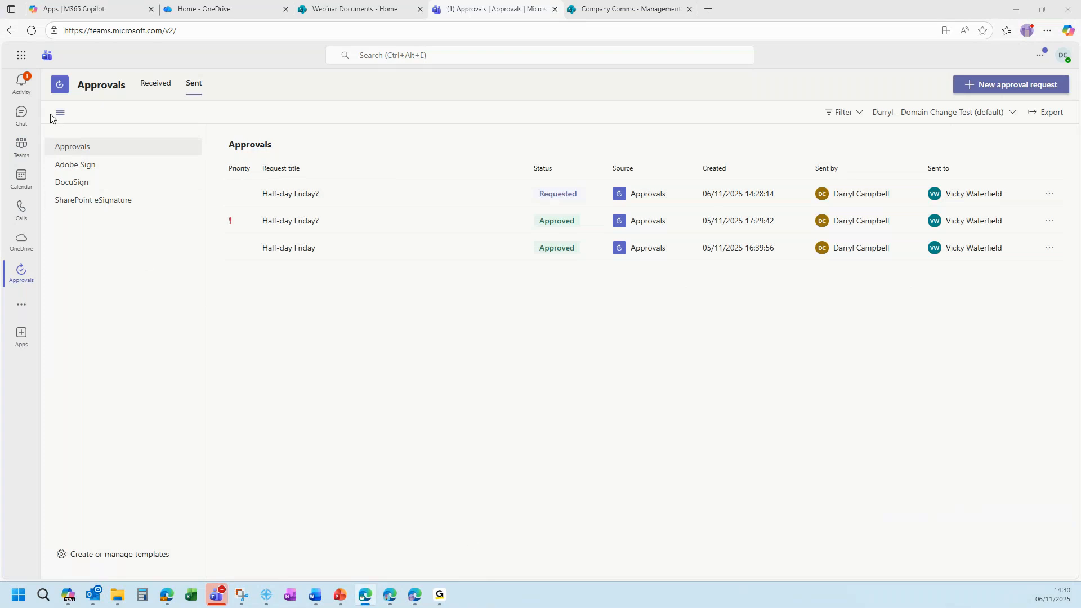
{"action": "left_click", "coordinate": [22, 149]}
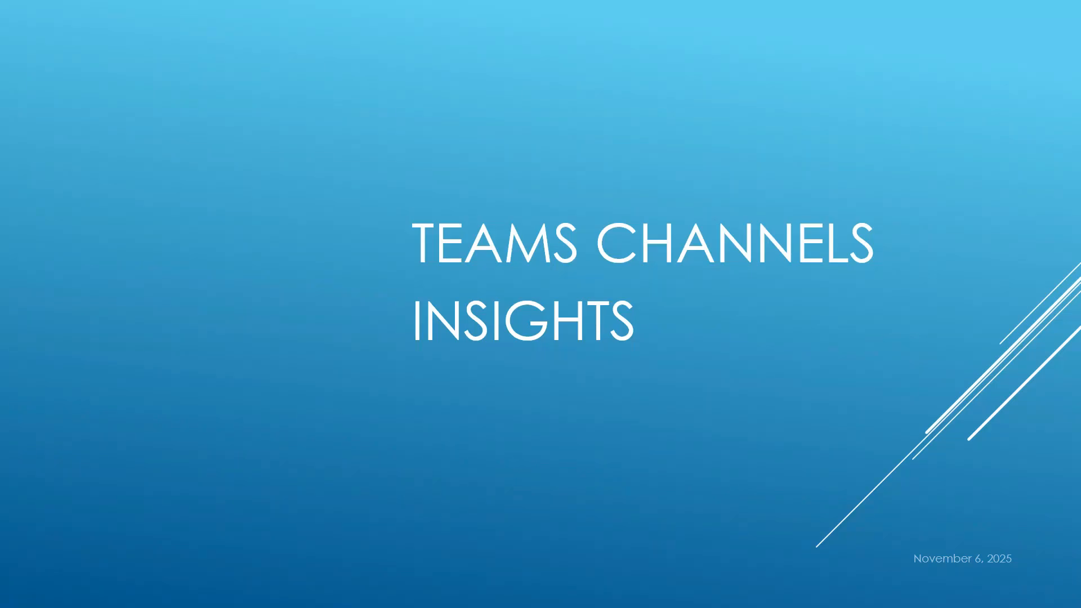
{"action": "key", "text": "Right"}
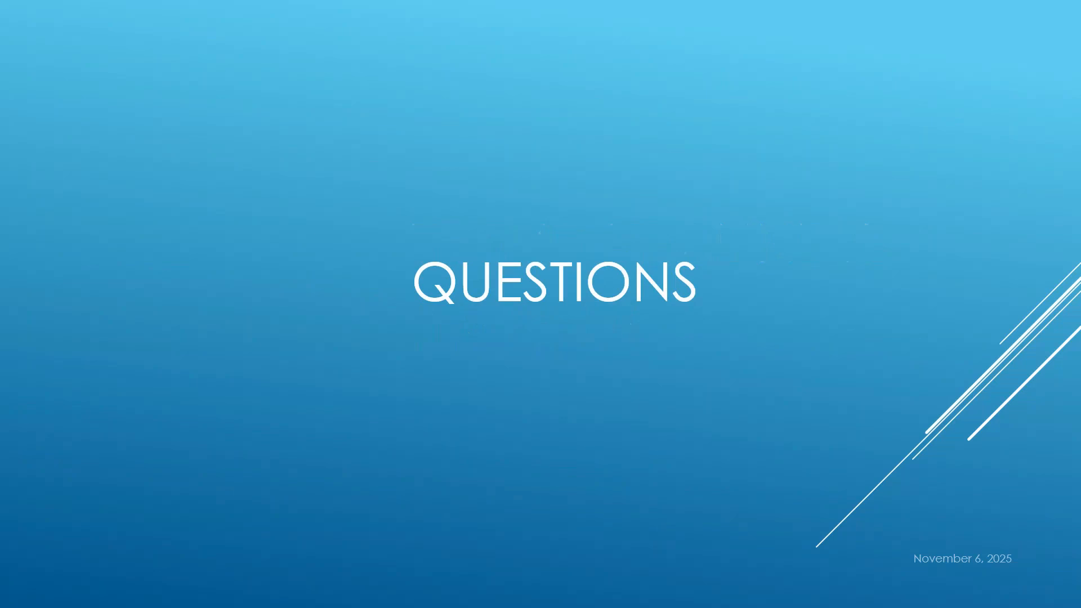
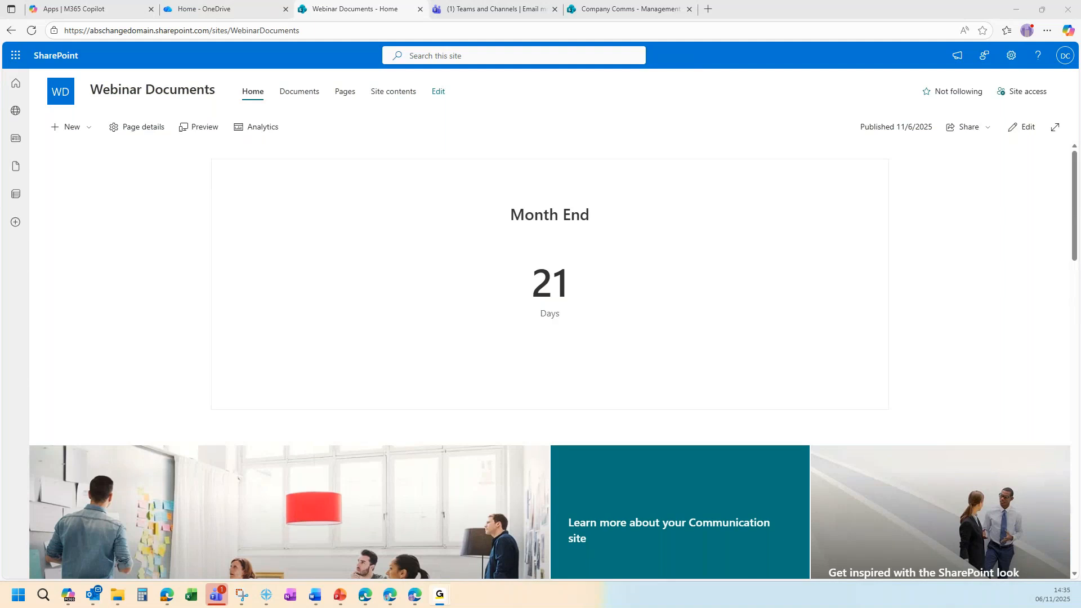
Open the Webinar Documents site's document library.
{"action": "left_click", "coordinate": [309, 98]}
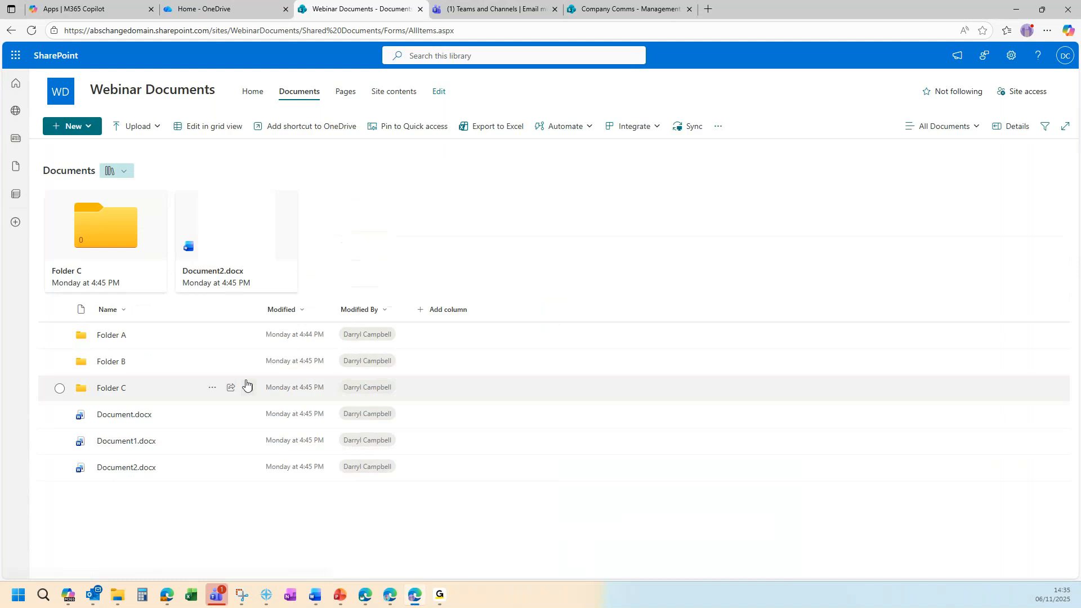
Check the workbooks in Folder A, then return to the top of the Documents library.
{"action": "left_click", "coordinate": [120, 340]}
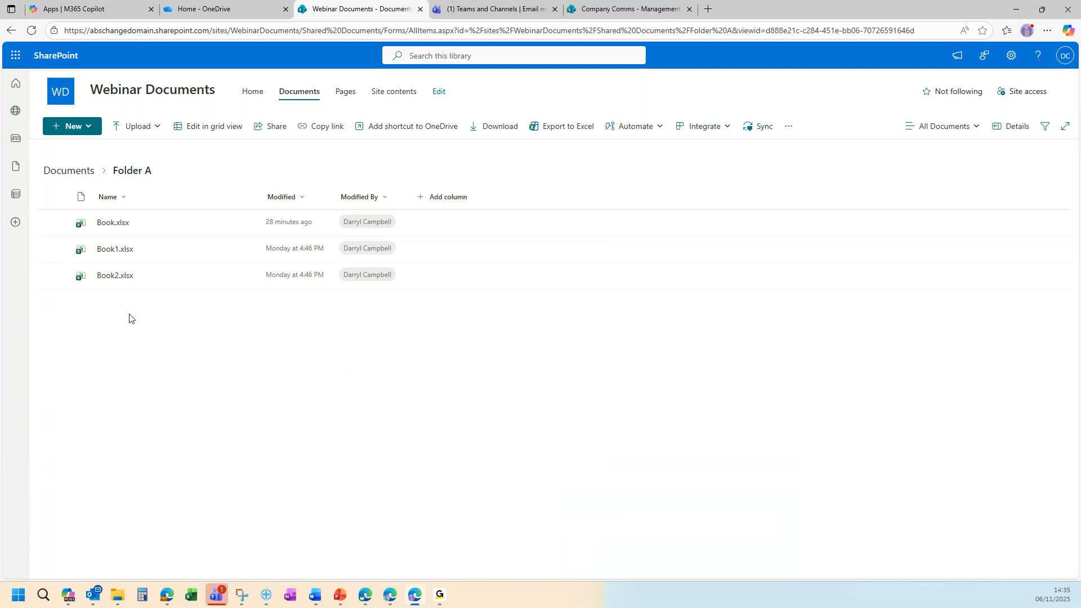
{"action": "left_click", "coordinate": [92, 169]}
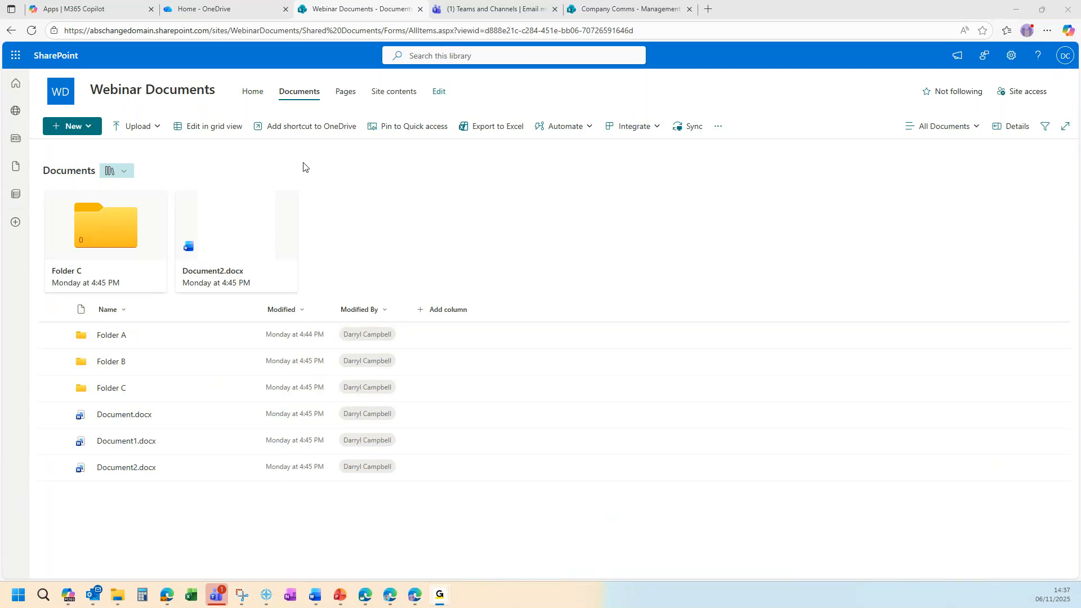
Launch SharePoint from the Microsoft 365 apps page to see its frequent sites.
{"action": "left_click", "coordinate": [109, 13]}
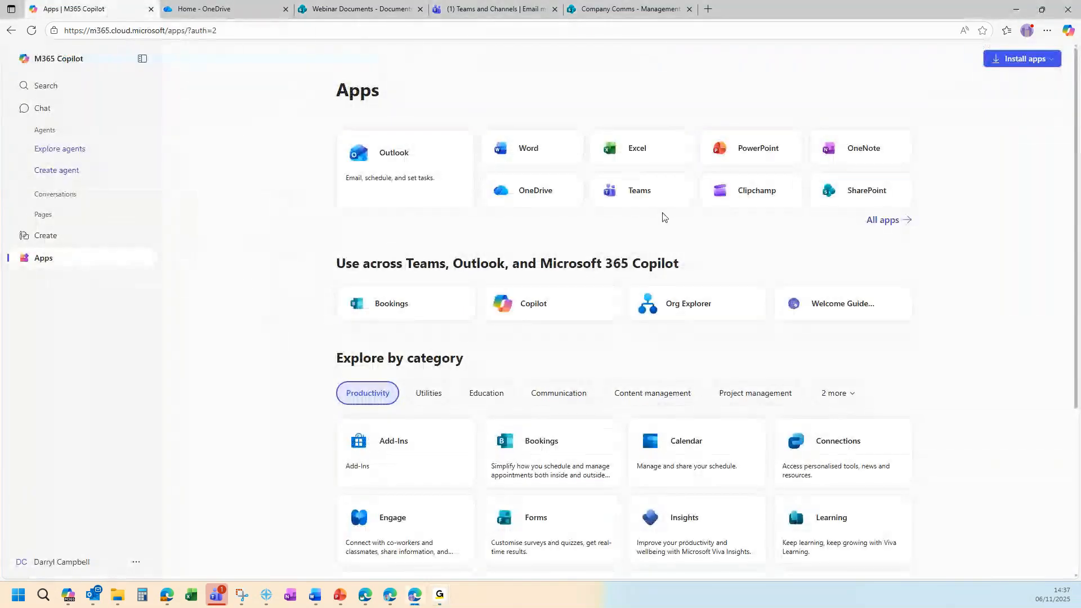
{"action": "left_click", "coordinate": [866, 198]}
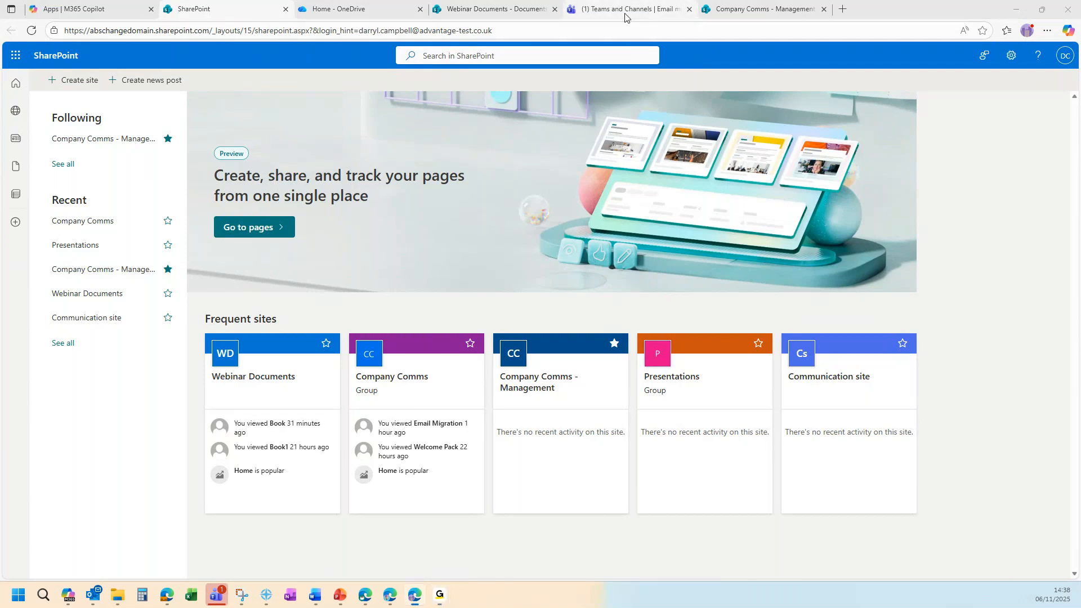
Go to the Company Comms Email migration channel and show Teams' settings and help options.
{"action": "left_click", "coordinate": [625, 12]}
{"action": "left_click", "coordinate": [1039, 56]}
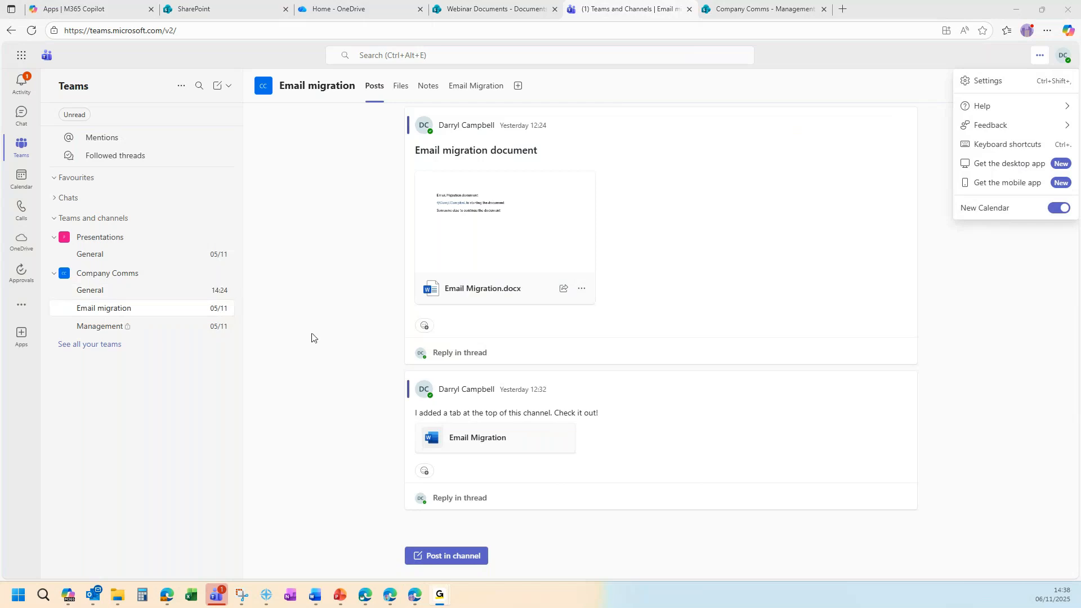
In OneDrive My files, try moving the Attachments folder to Company Comms, then cancel.
{"action": "left_click", "coordinate": [349, 13]}
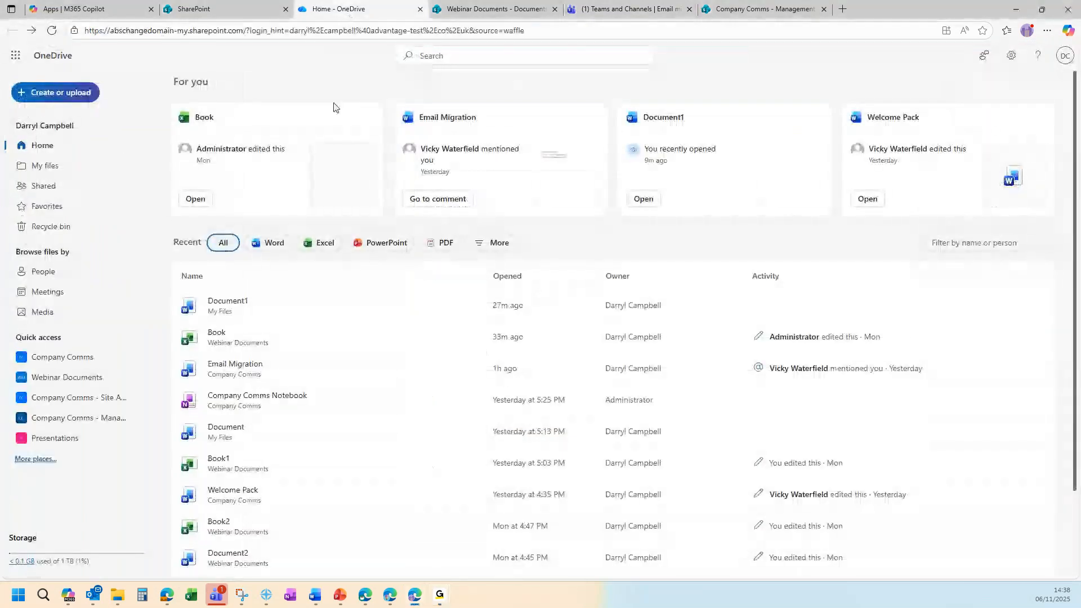
{"action": "left_click", "coordinate": [45, 167]}
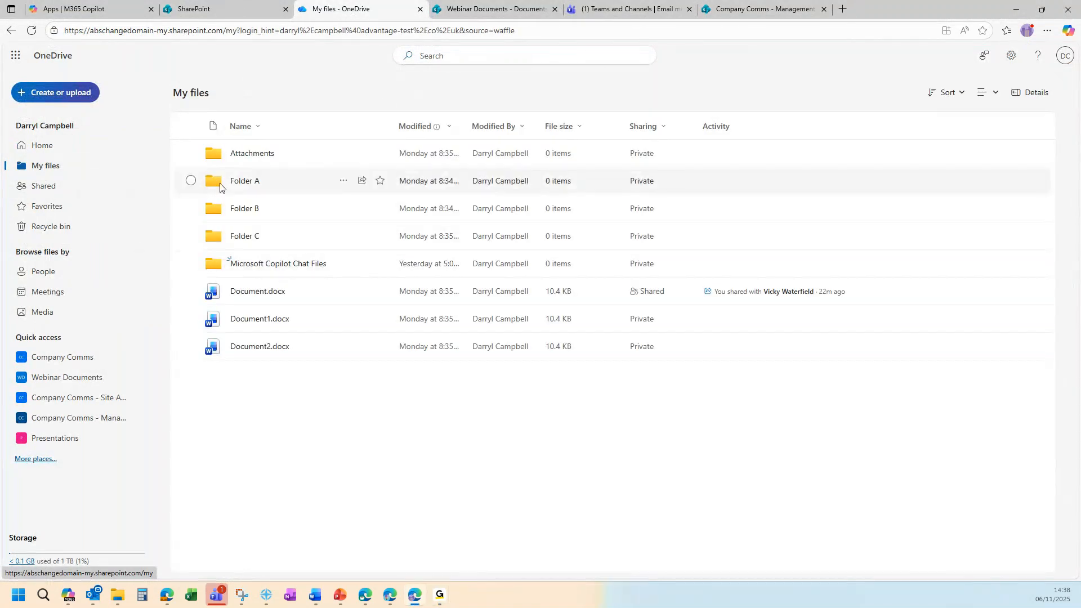
{"action": "left_click", "coordinate": [191, 154]}
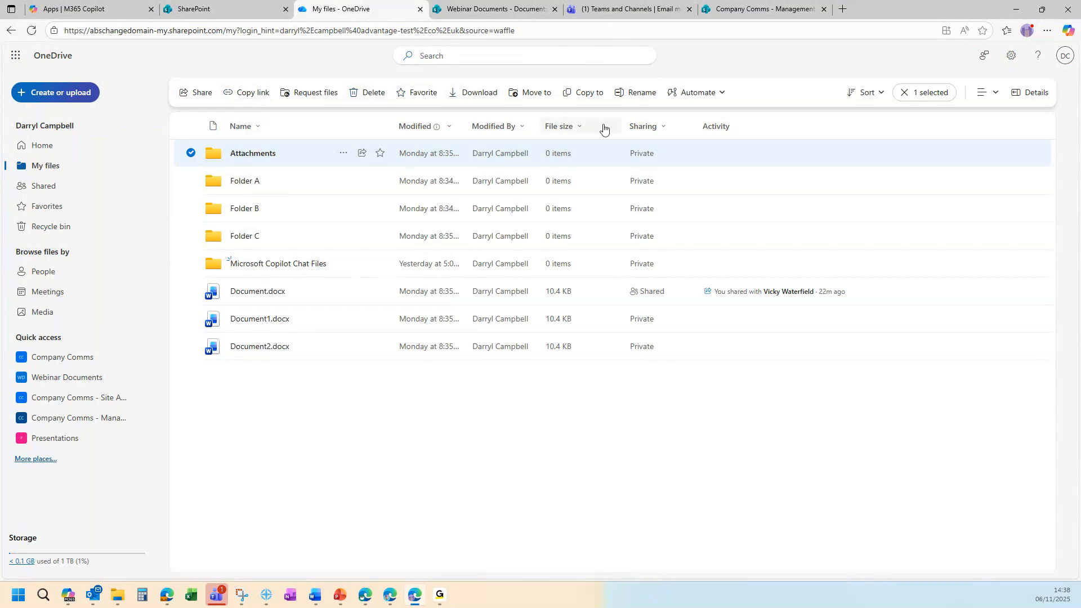
{"action": "left_click", "coordinate": [538, 97]}
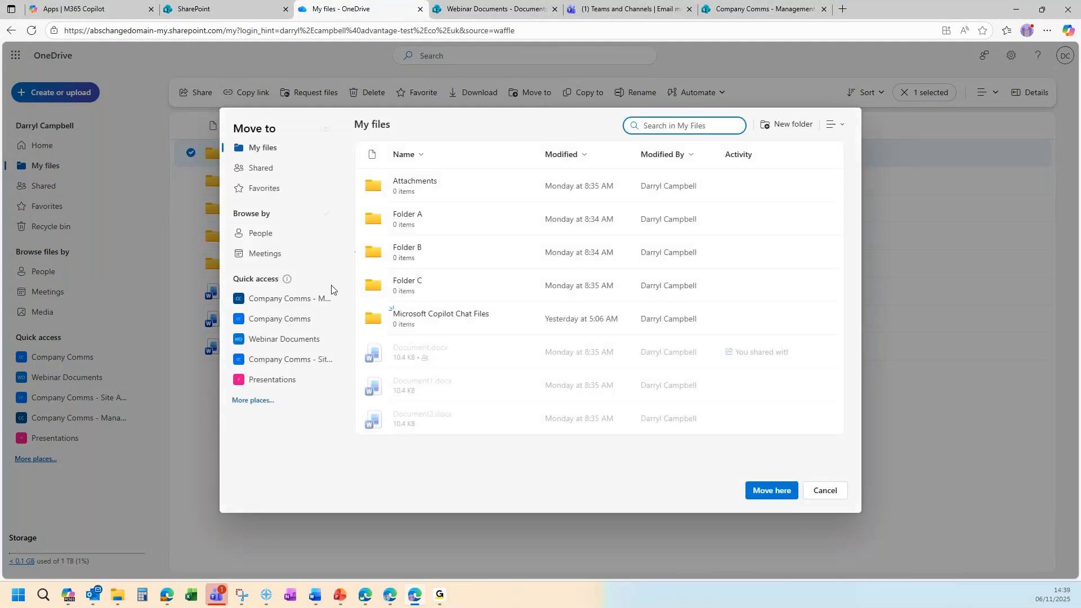
{"action": "left_click", "coordinate": [283, 320]}
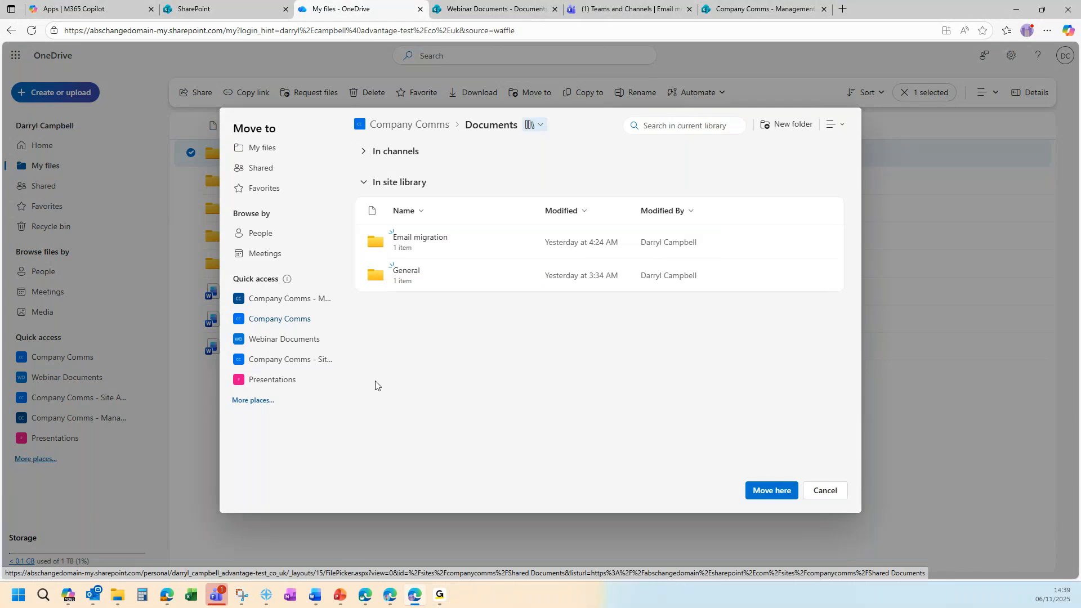
{"action": "left_click", "coordinate": [828, 497]}
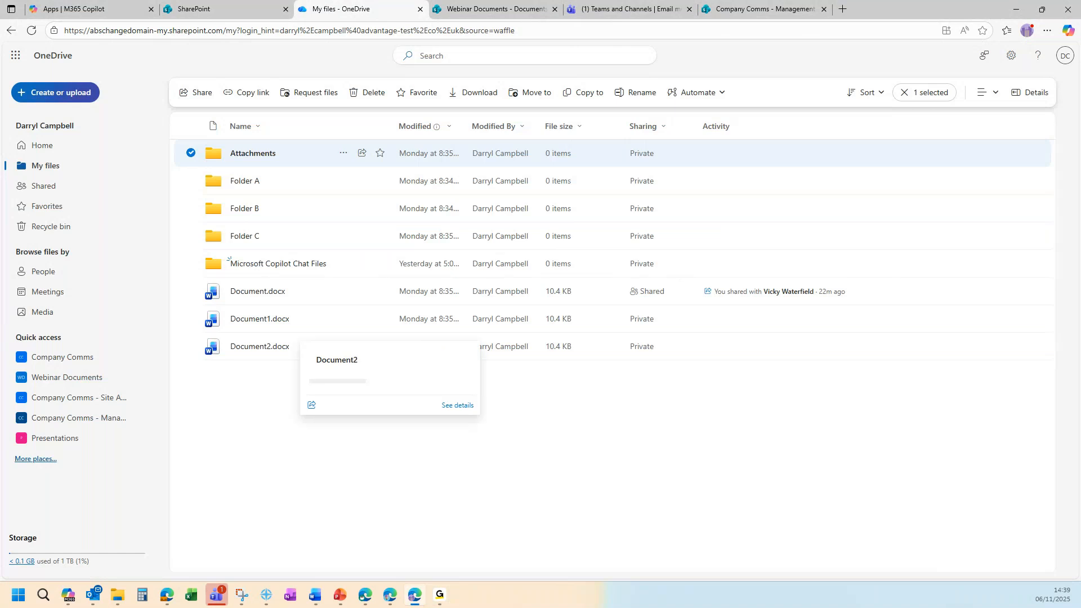
{"action": "key", "text": "alt+Tab"}
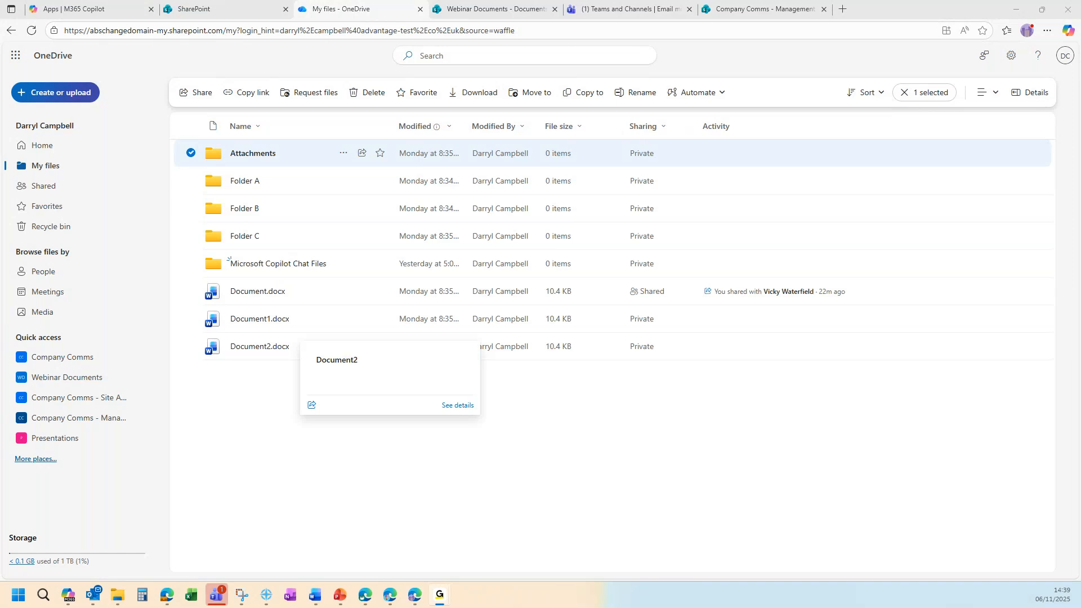
{"action": "left_click", "coordinate": [623, 16]}
View the full list of tab apps for the Email migration channel, then close it without adding one.
{"action": "left_click", "coordinate": [518, 86]}
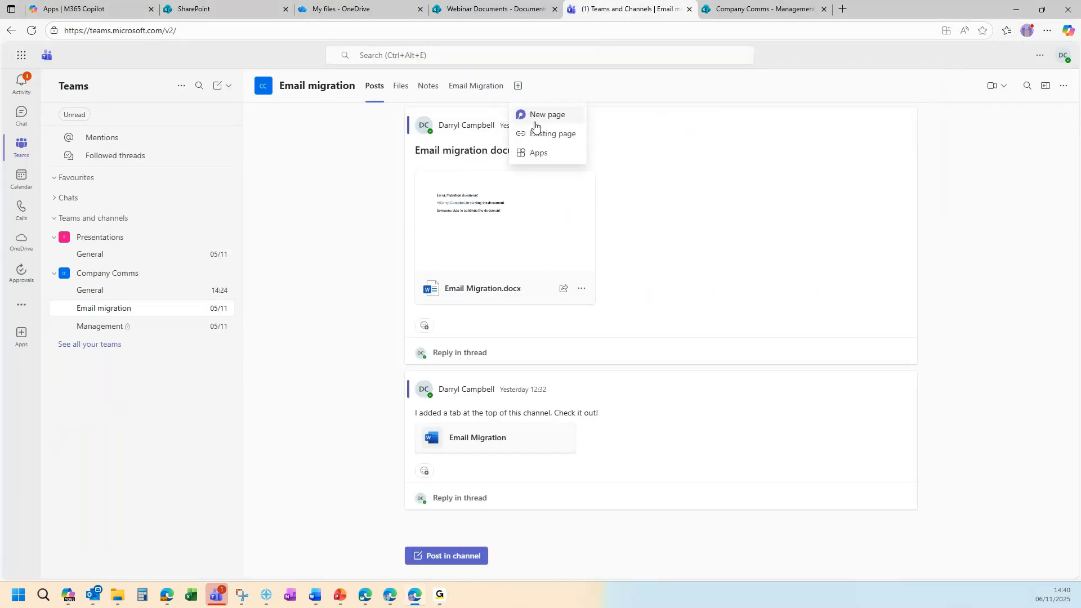
{"action": "left_click", "coordinate": [570, 152]}
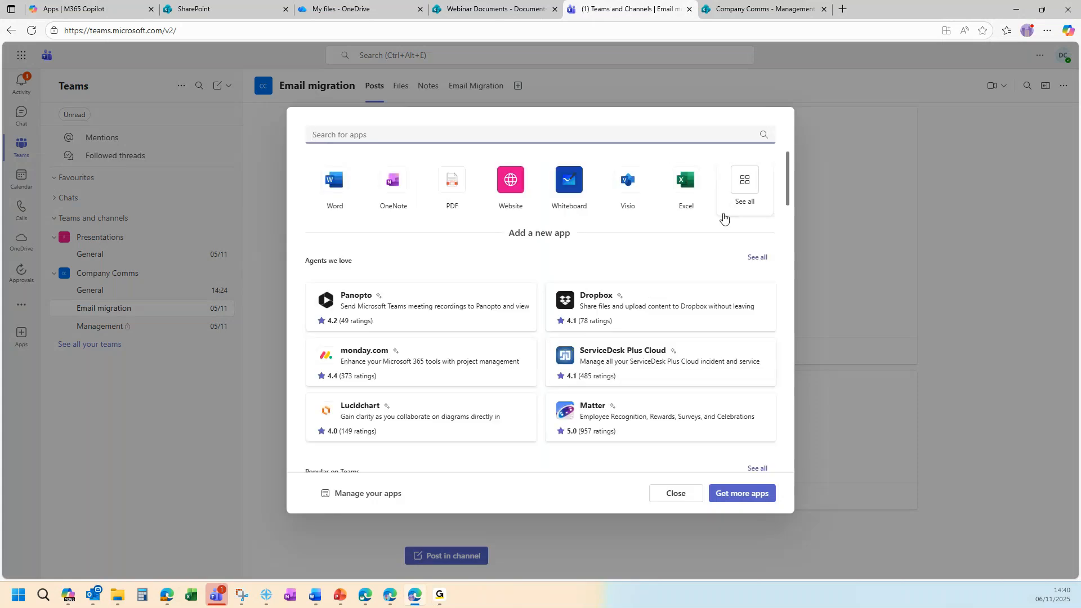
{"action": "left_click", "coordinate": [752, 180]}
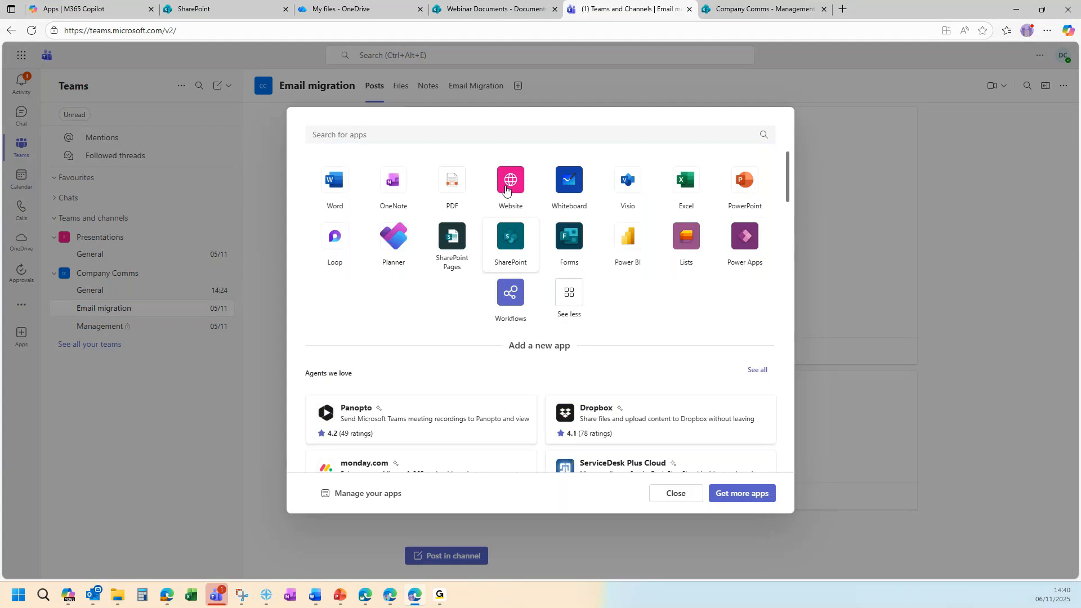
{"action": "left_click", "coordinate": [700, 96]}
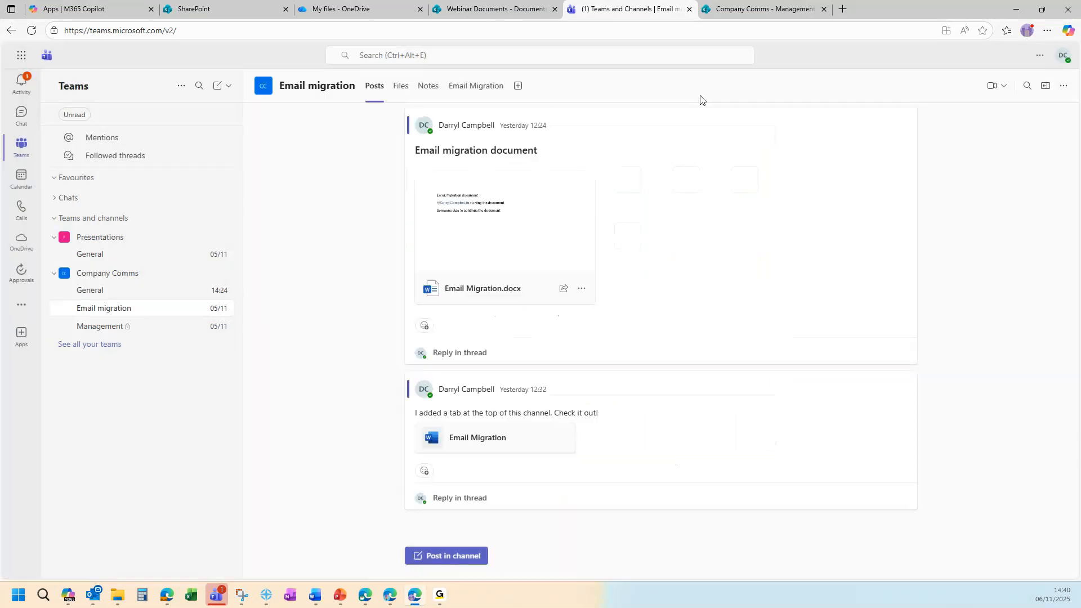